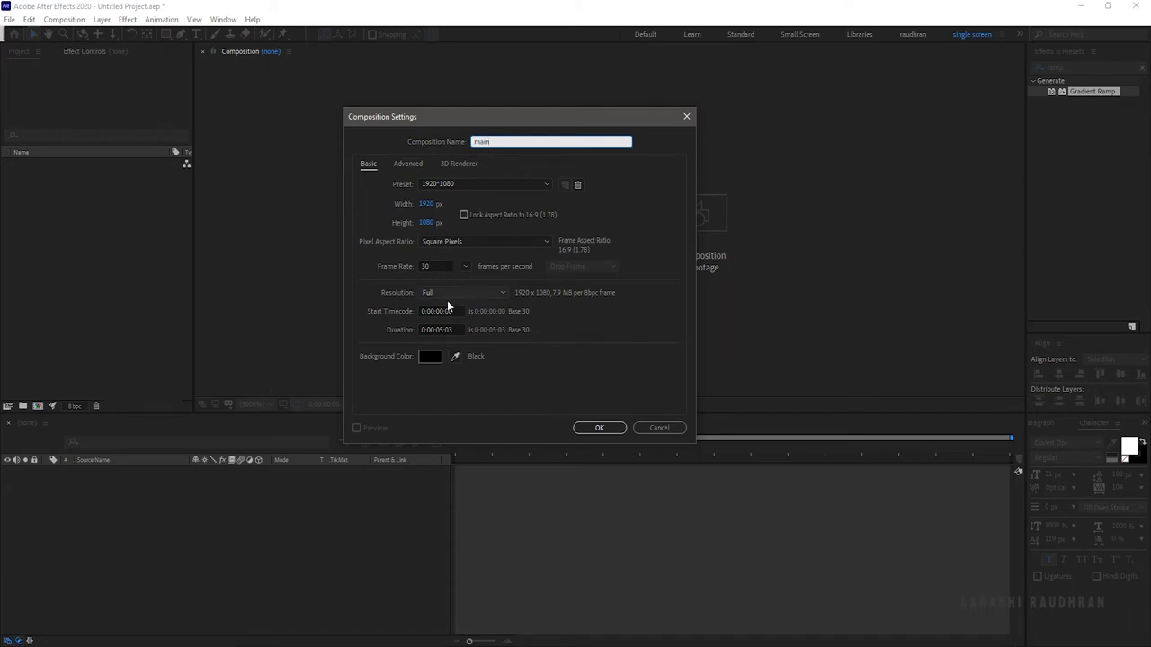
Create the 1920×1080, 30 fps composition "main" and add a vertically centered "EASY TITLE" text layer in it.
{"action": "left_click", "coordinate": [598, 427]}
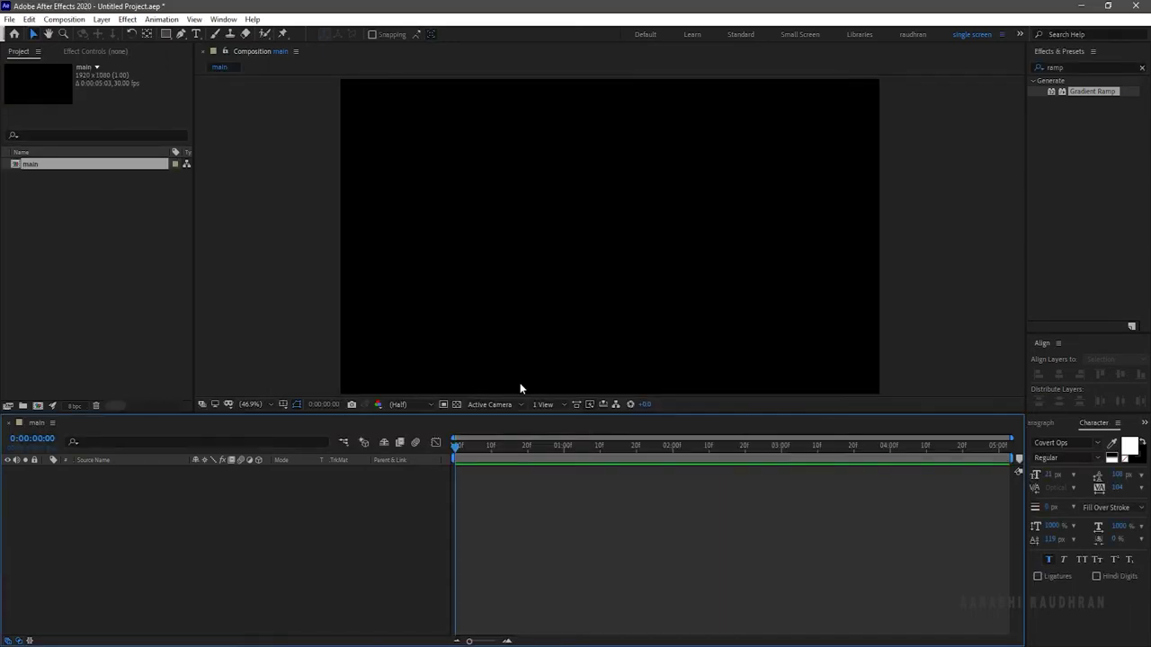
{"action": "right_click", "coordinate": [215, 527]}
{"action": "mouse_move", "coordinate": [346, 392]}
{"action": "left_click", "coordinate": [400, 406]}
{"action": "type", "text": "EASY"}
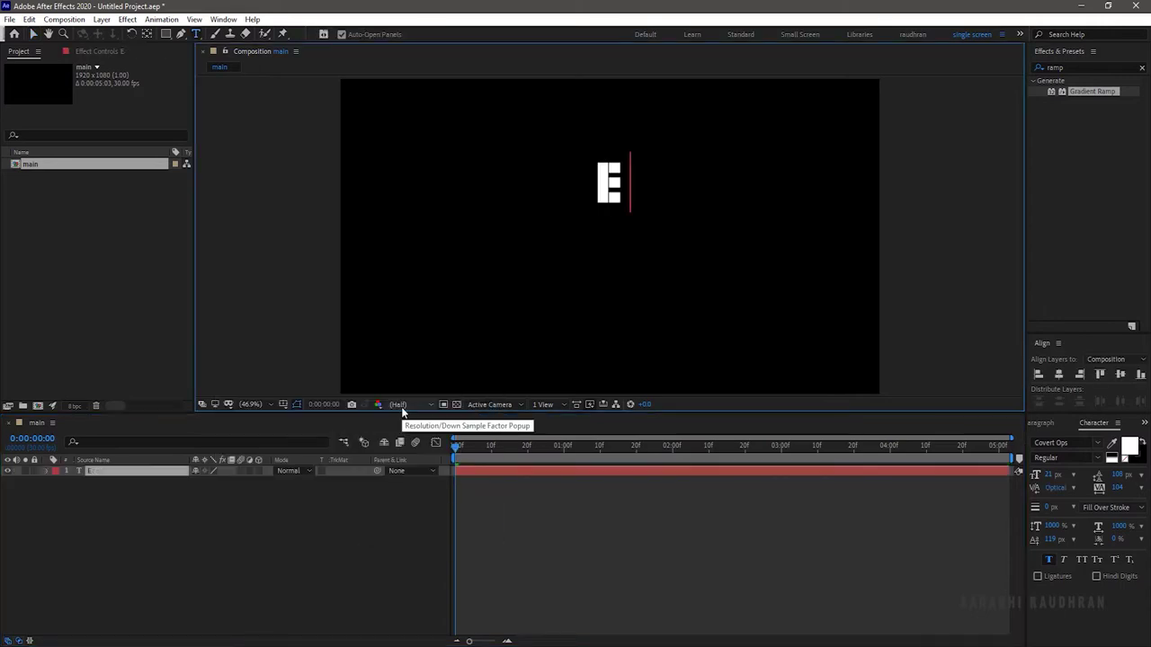
{"action": "type", "text": " TITLE"}
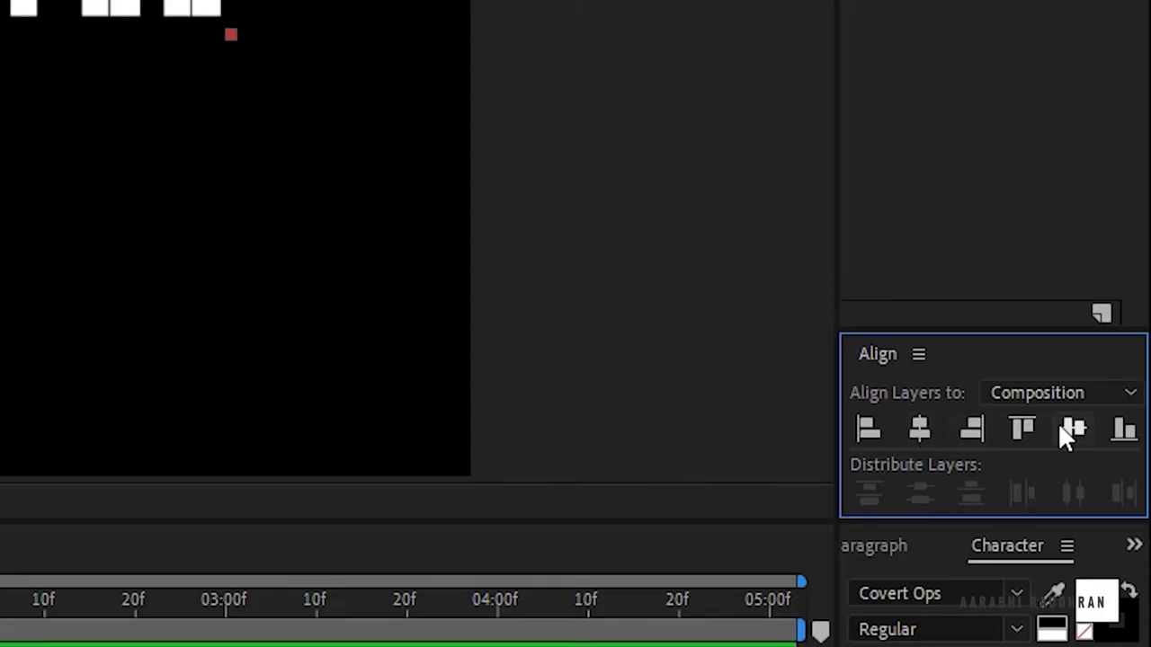
{"action": "left_click", "coordinate": [1062, 428]}
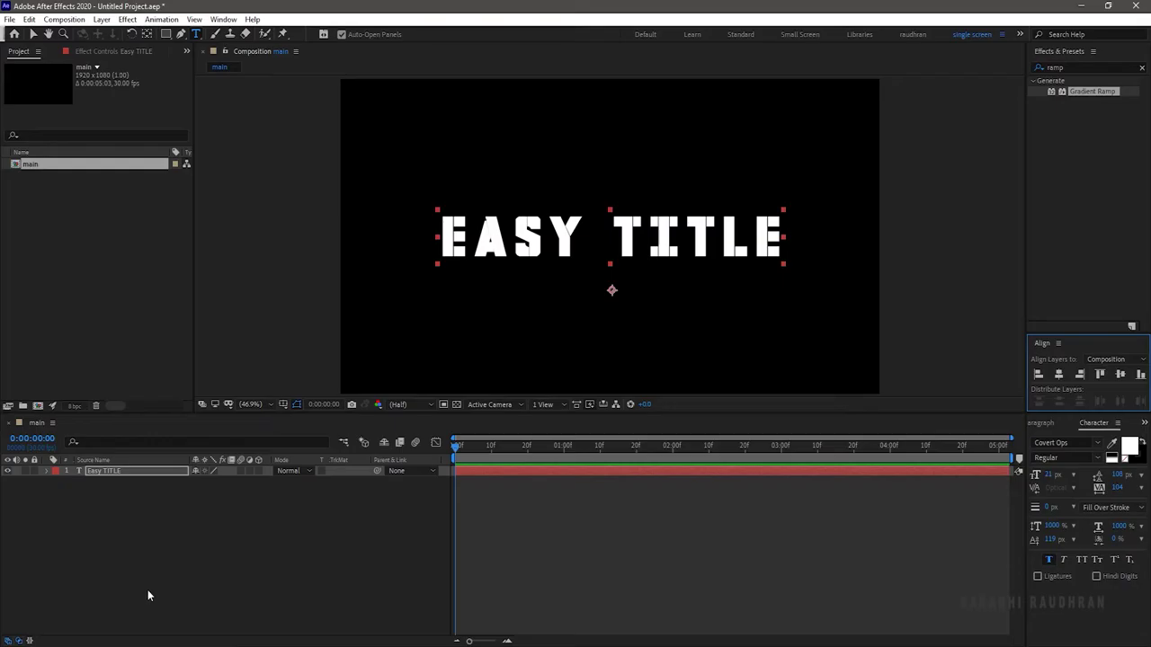
Pre-compose the Easy TITLE text layer into a new composition named "tph".
{"action": "right_click", "coordinate": [121, 469]}
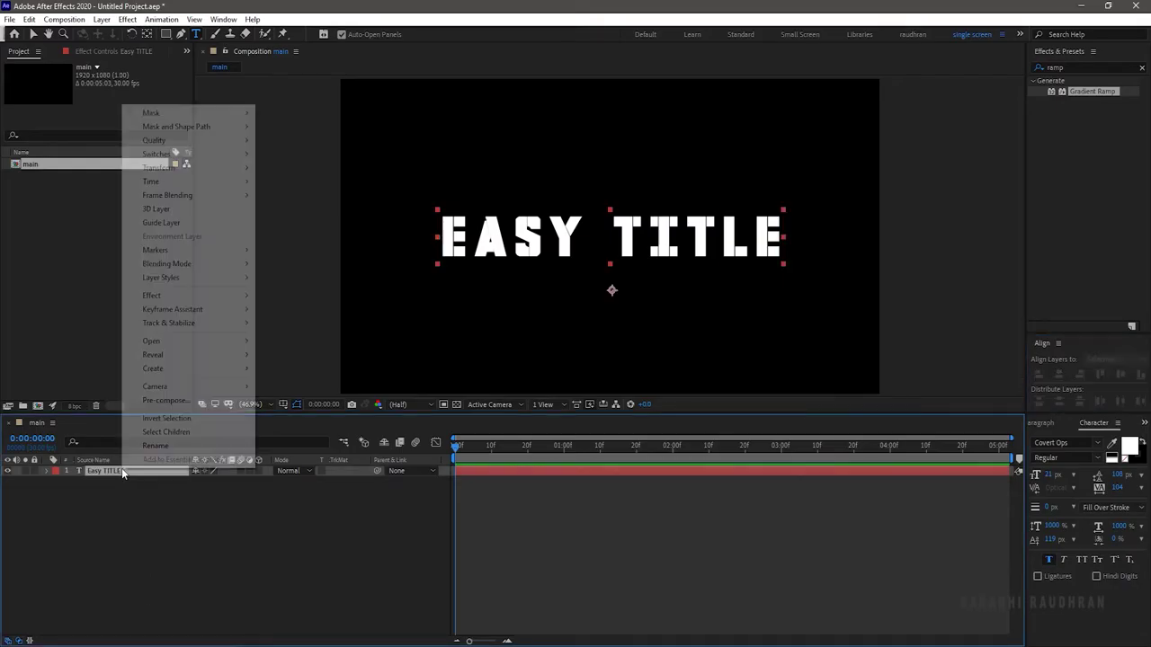
{"action": "left_click", "coordinate": [166, 400]}
{"action": "type", "text": "tph"}
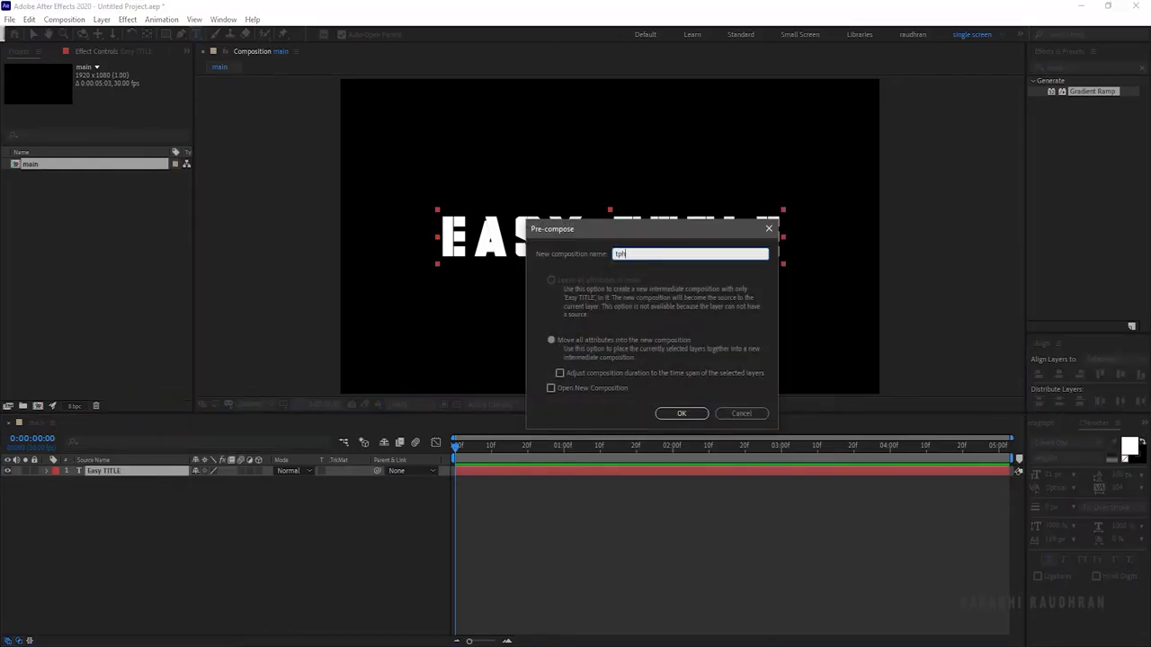
{"action": "key", "text": "Return"}
Find the CC Blobbylize effect and apply it to the tph layer.
{"action": "left_click", "coordinate": [1061, 68]}
{"action": "type", "text": "blob"}
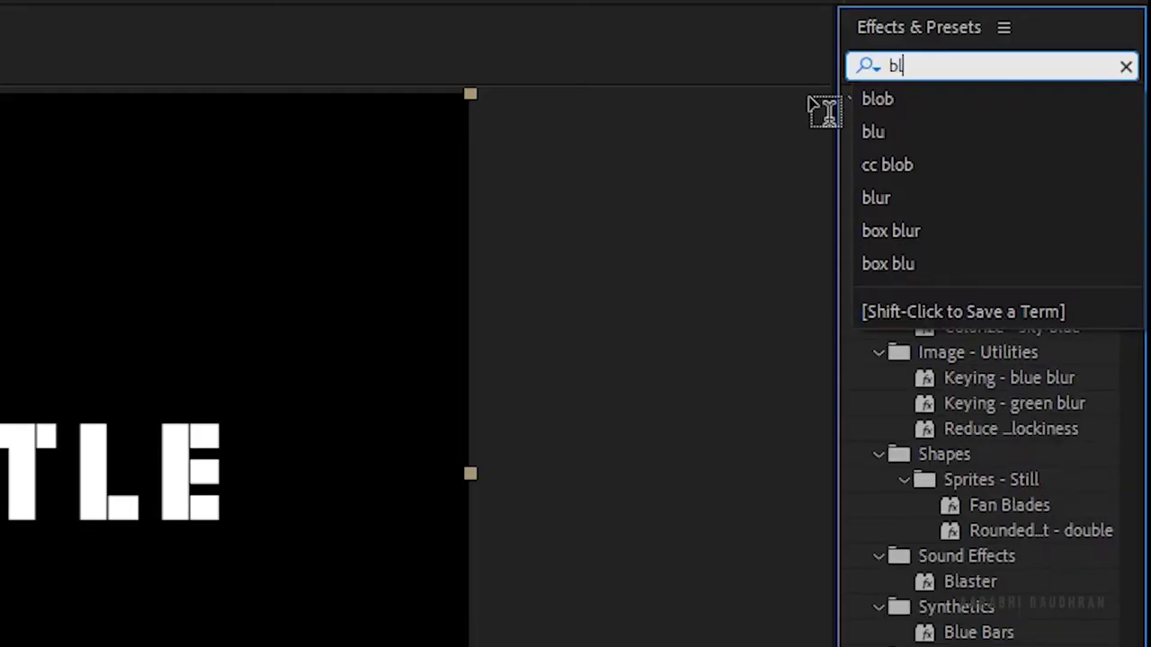
{"action": "left_click_drag", "start_coordinate": [1014, 203], "coordinate": [156, 472]}
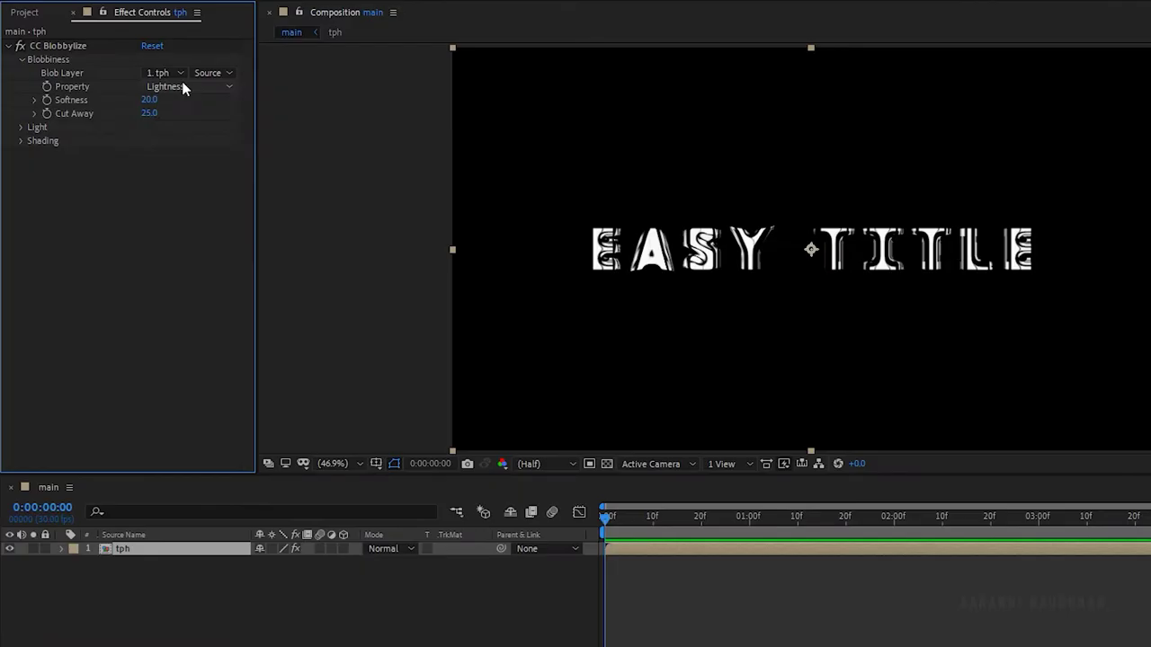
Set CC Blobbylize's Property to Alpha, Softness to 3 and Cut Away to 20.
{"action": "left_click", "coordinate": [182, 87]}
{"action": "left_click", "coordinate": [196, 154]}
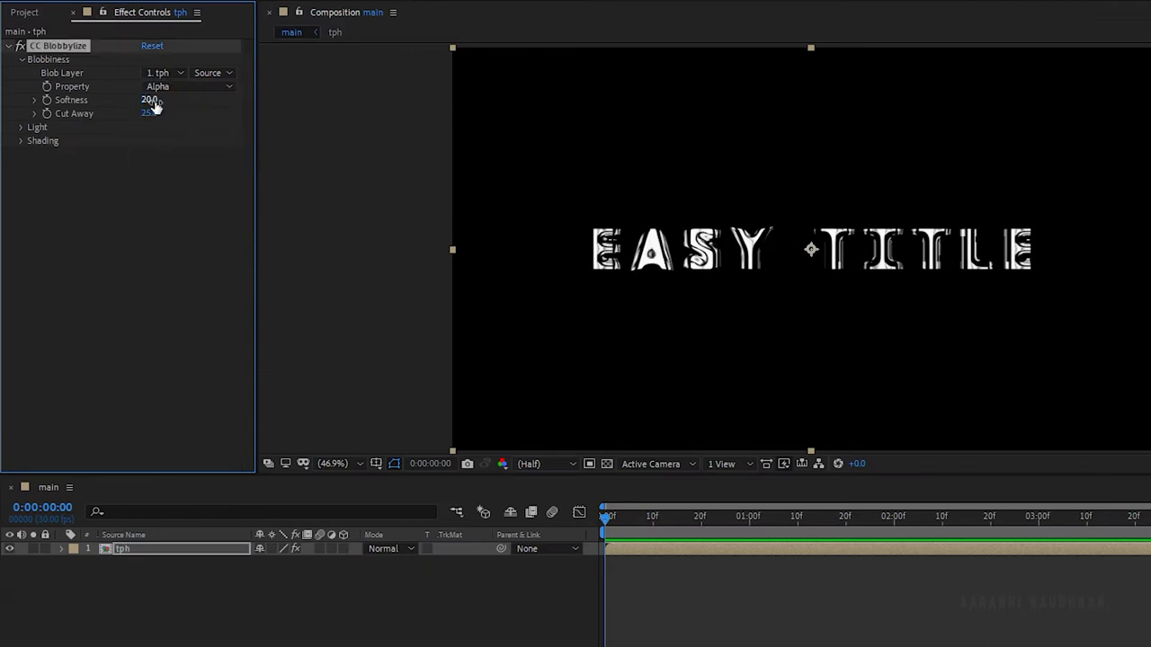
{"action": "type", "text": "3"}
{"action": "key", "text": "Tab"}
{"action": "type", "text": "20"}
{"action": "key", "text": "Return"}
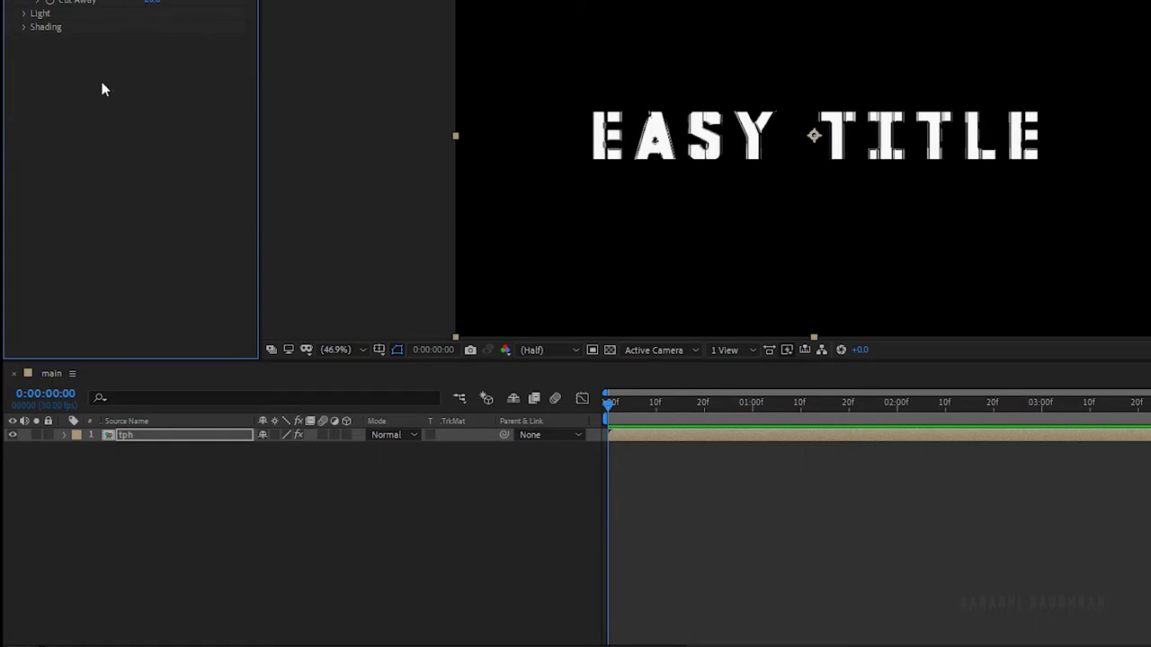
Duplicate the tph layer and remove CC Blobbylize from the upper copy.
{"action": "left_click", "coordinate": [140, 432]}
{"action": "key", "text": "ctrl+d"}
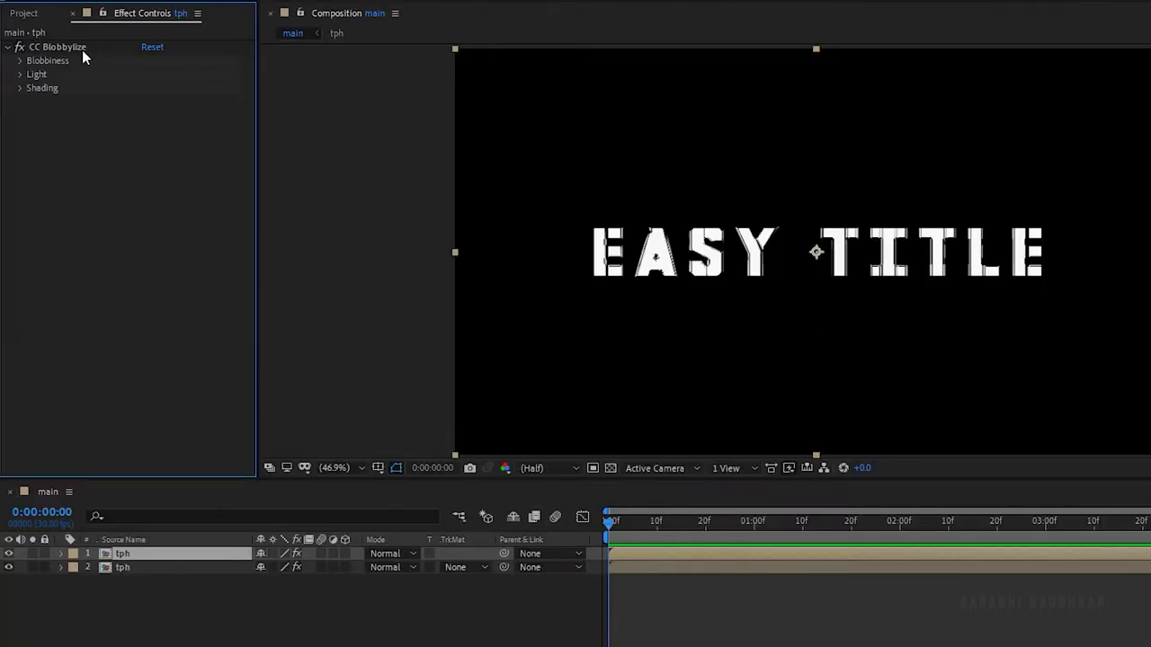
{"action": "left_click", "coordinate": [82, 50]}
{"action": "key", "text": "Delete"}
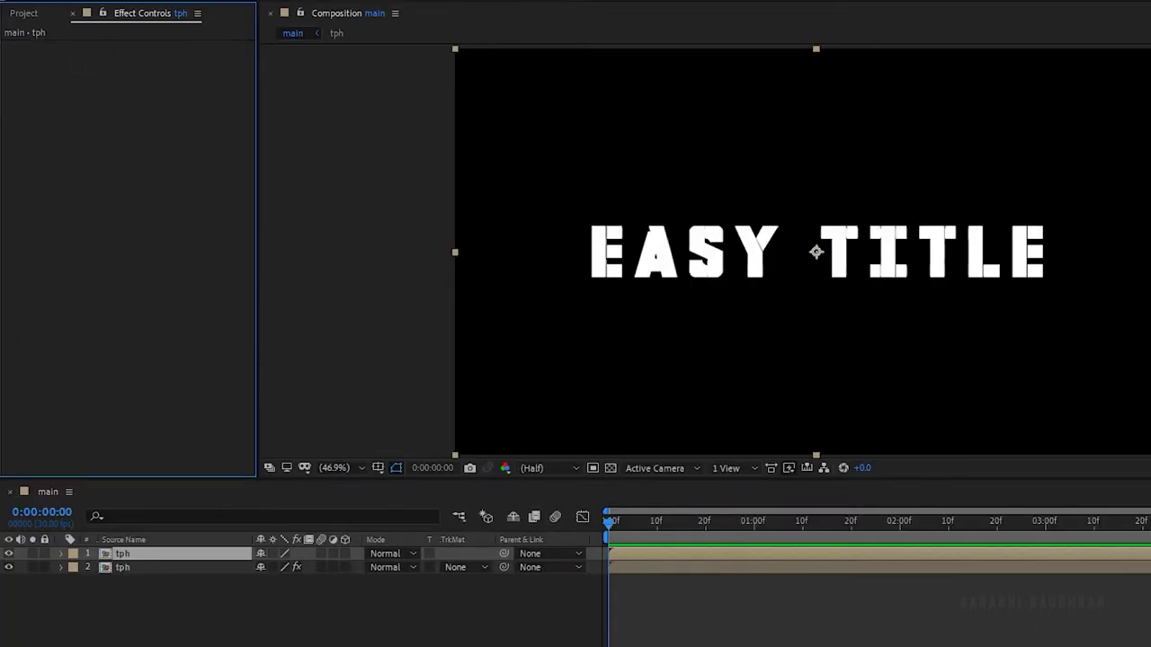
Apply the Fill effect to the upper tph layer and set its color to black.
{"action": "left_click", "coordinate": [917, 79]}
{"action": "type", "text": "f"}
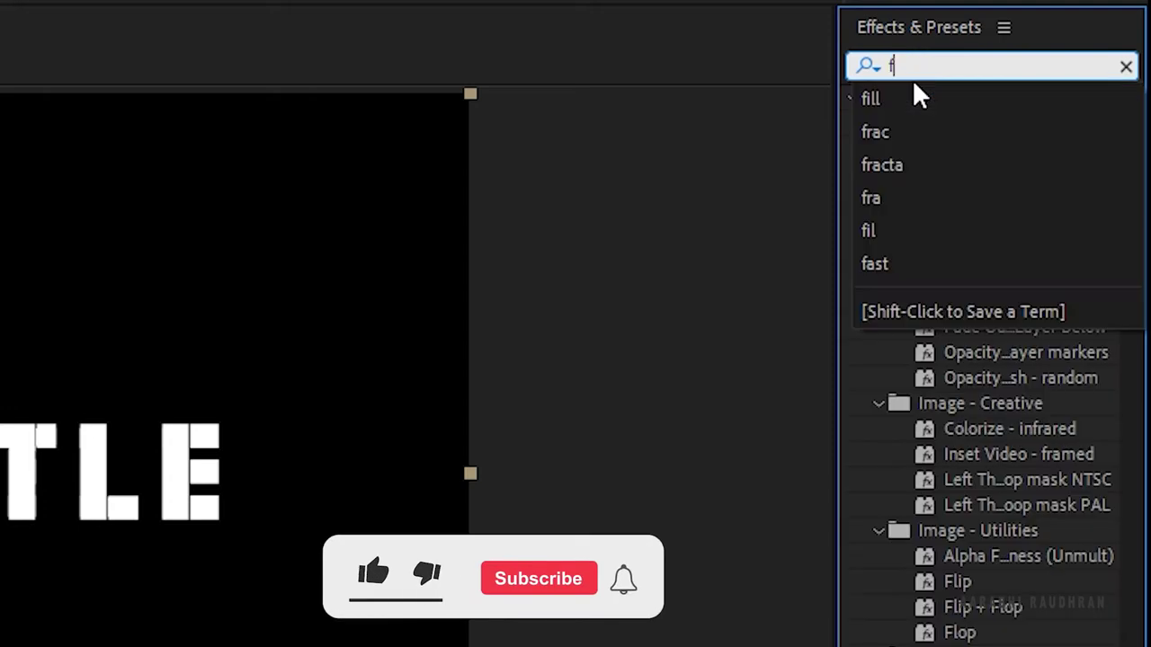
{"action": "type", "text": "ill"}
{"action": "left_click_drag", "start_coordinate": [954, 251], "coordinate": [103, 245]}
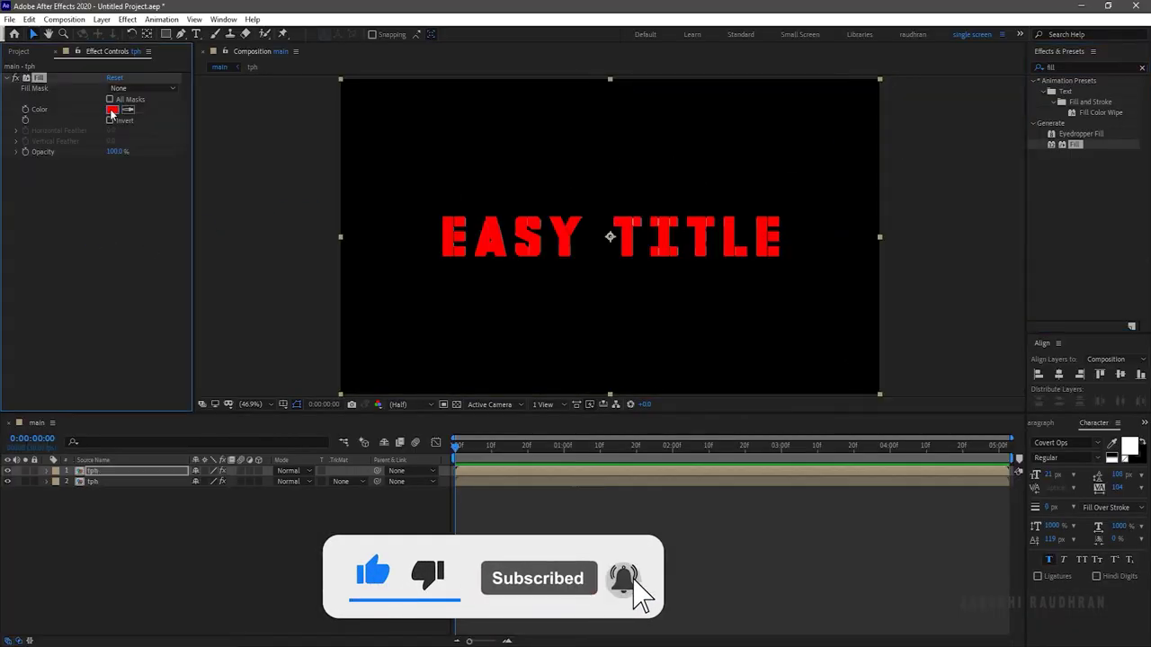
{"action": "left_click", "coordinate": [112, 111]}
{"action": "left_click_drag", "start_coordinate": [223, 275], "coordinate": [62, 386]}
{"action": "left_click", "coordinate": [392, 182]}
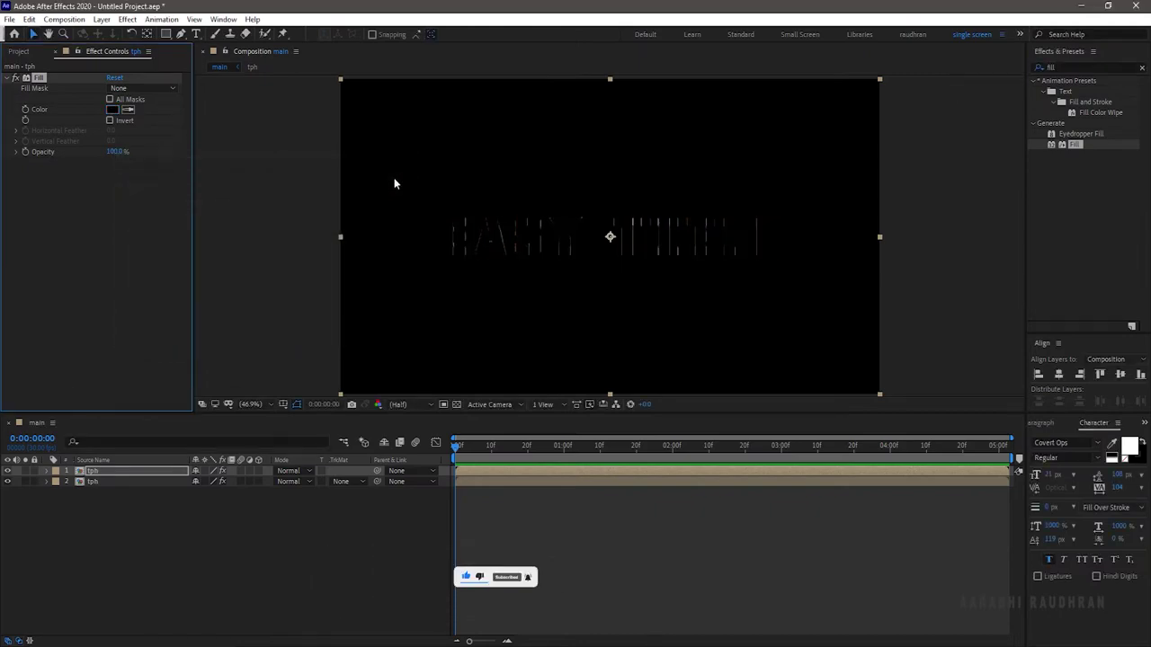
Apply Simple Choker to the upper tph layer with Choke Matte set to 11.
{"action": "double_click", "coordinate": [1050, 67]}
{"action": "type", "text": "chok"}
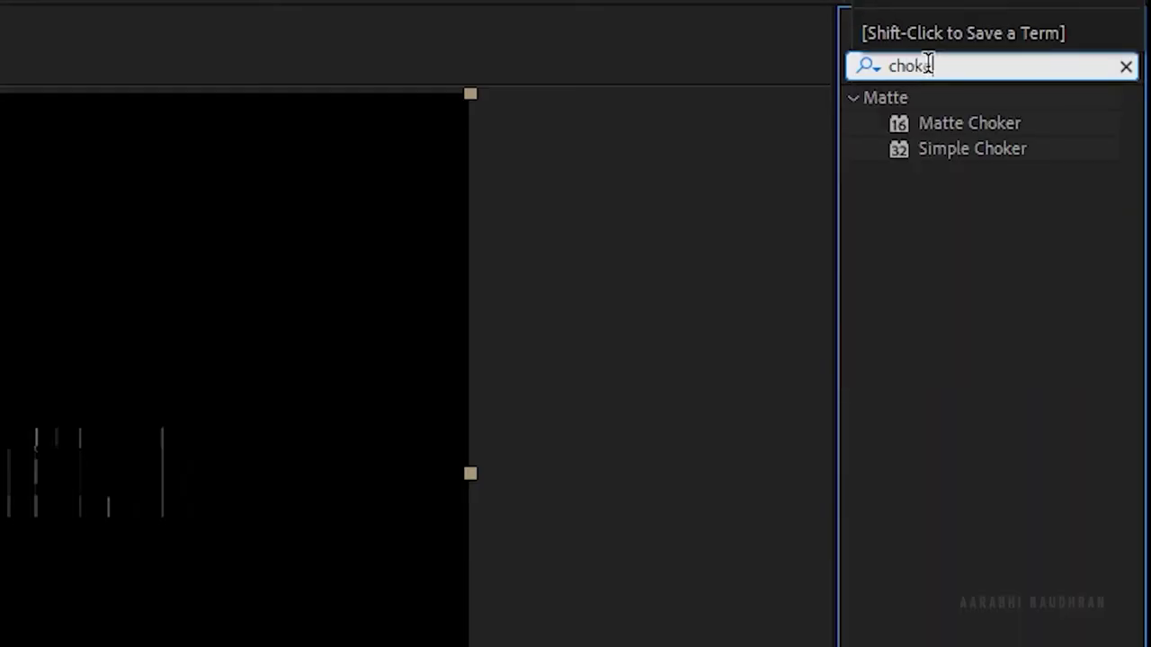
{"action": "left_click_drag", "start_coordinate": [976, 147], "coordinate": [94, 220]}
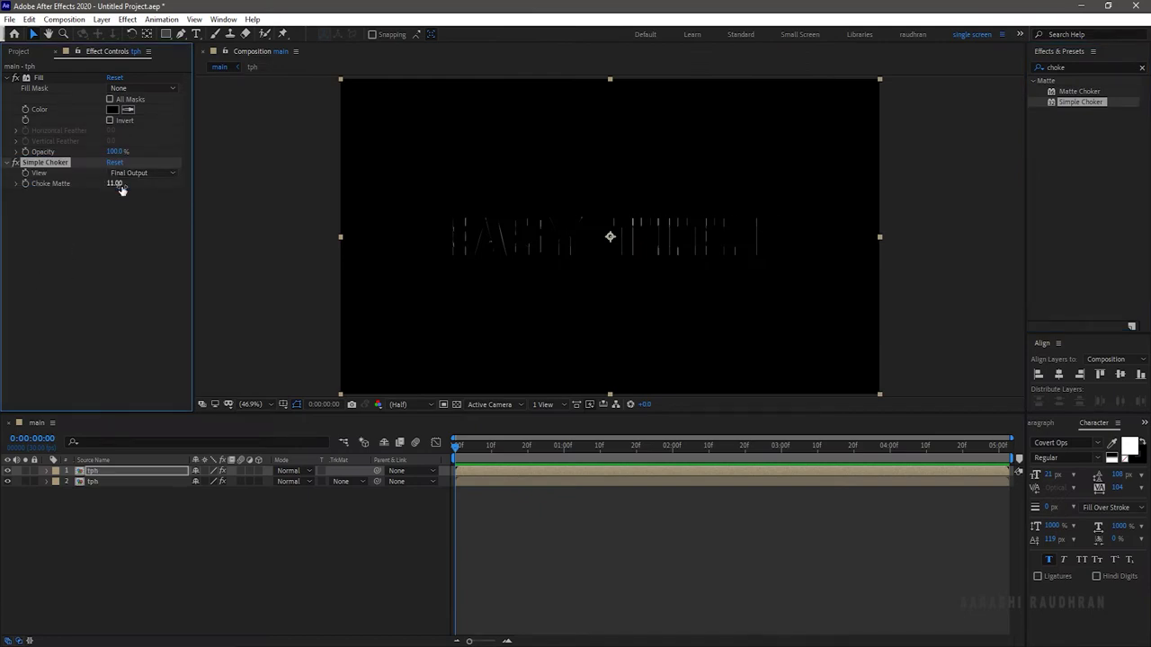
Find the Bevel Alpha effect and apply it to the upper tph layer.
{"action": "double_click", "coordinate": [1050, 67]}
{"action": "type", "text": "bevel"}
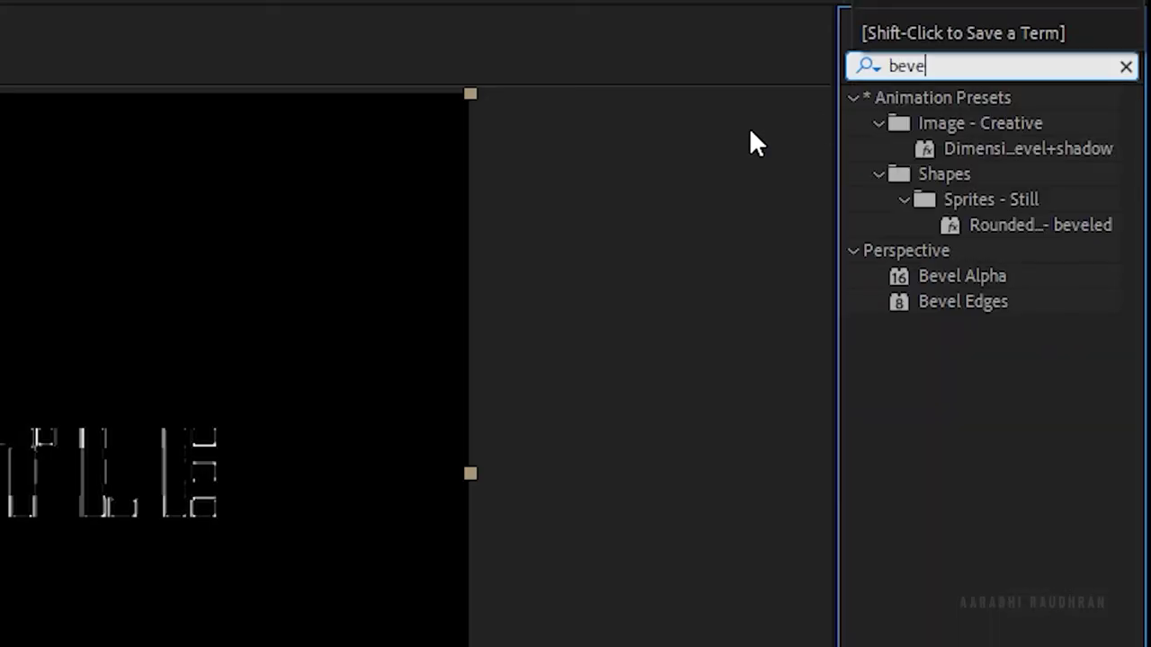
{"action": "left_click_drag", "start_coordinate": [982, 276], "coordinate": [114, 305]}
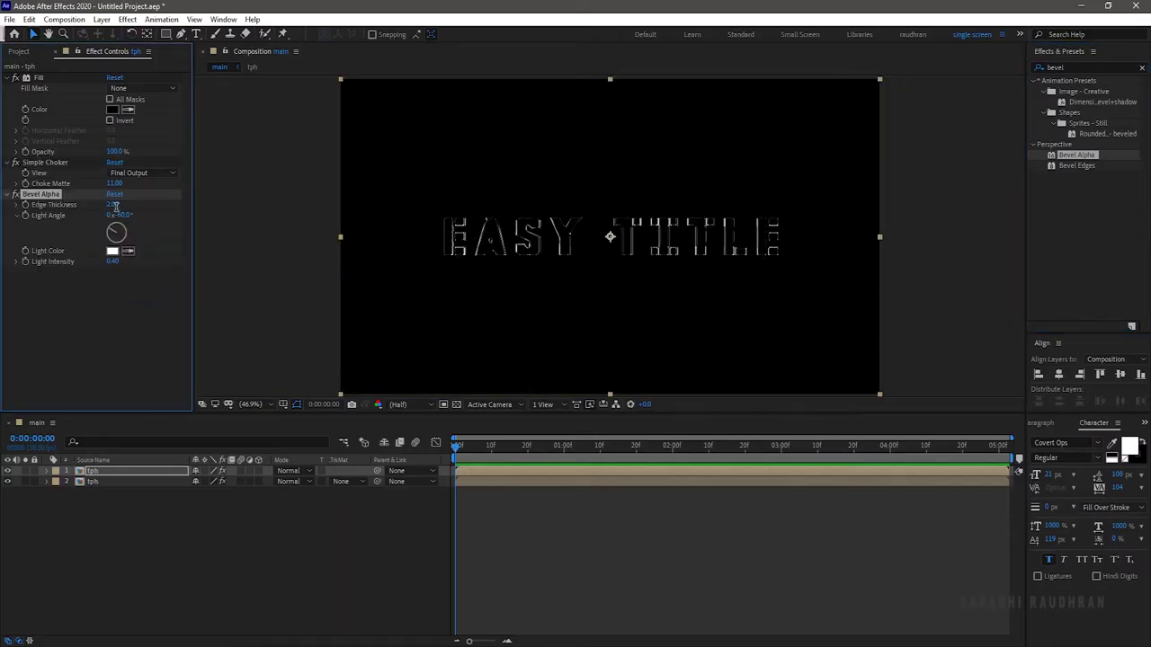
Set Bevel Alpha's Edge Thickness to 5 and Light Intensity to 1, and change the upper tph layer's blending mode to Add.
{"action": "type", "text": "5"}
{"action": "key", "text": "Tab"}
{"action": "key", "text": "Tab"}
{"action": "key", "text": "Tab"}
{"action": "type", "text": "1"}
{"action": "key", "text": "Return"}
{"action": "left_click", "coordinate": [290, 471]}
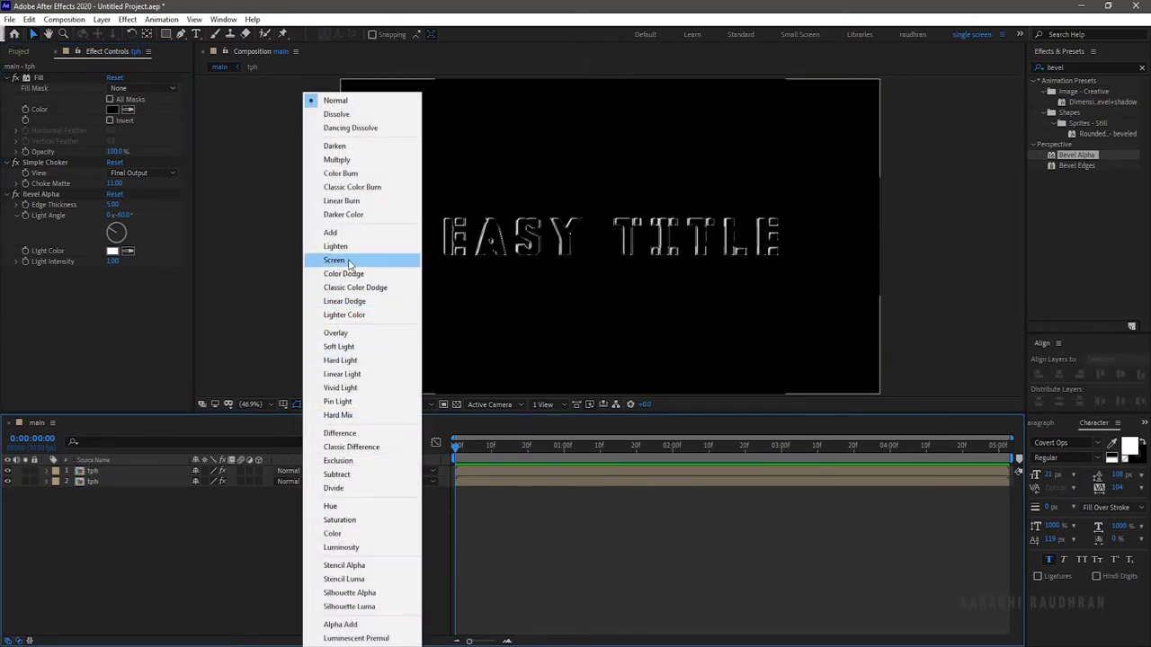
{"action": "left_click", "coordinate": [337, 232]}
Create a new composition-sized black solid named "ramp".
{"action": "right_click", "coordinate": [236, 560]}
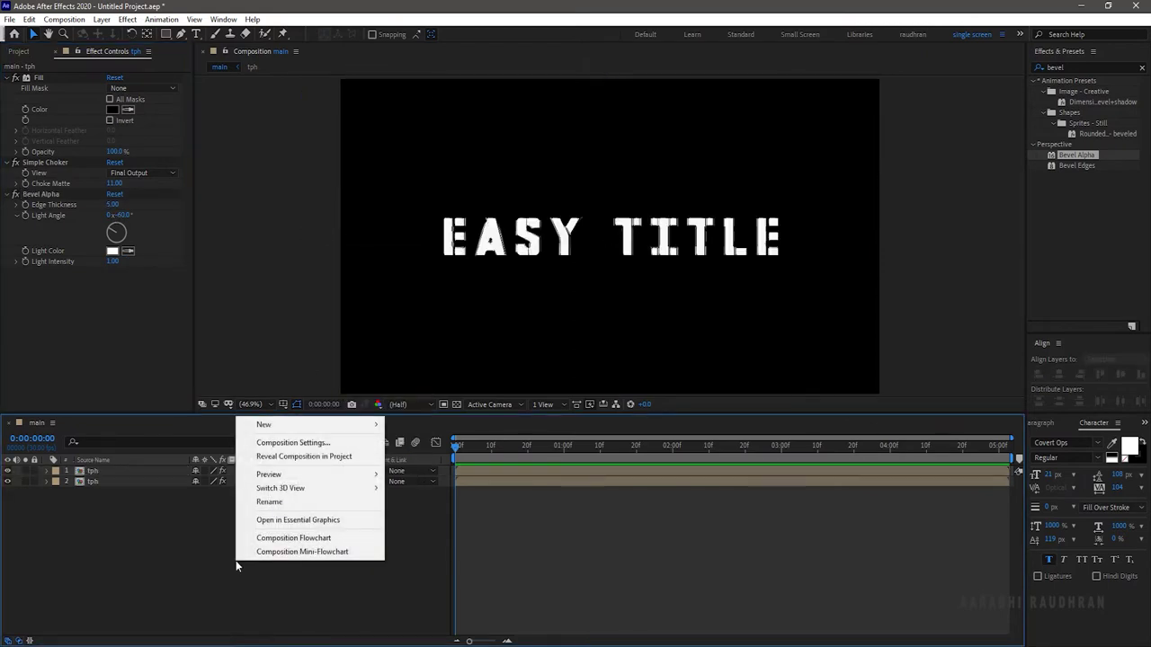
{"action": "mouse_move", "coordinate": [314, 425]}
{"action": "left_click", "coordinate": [423, 456]}
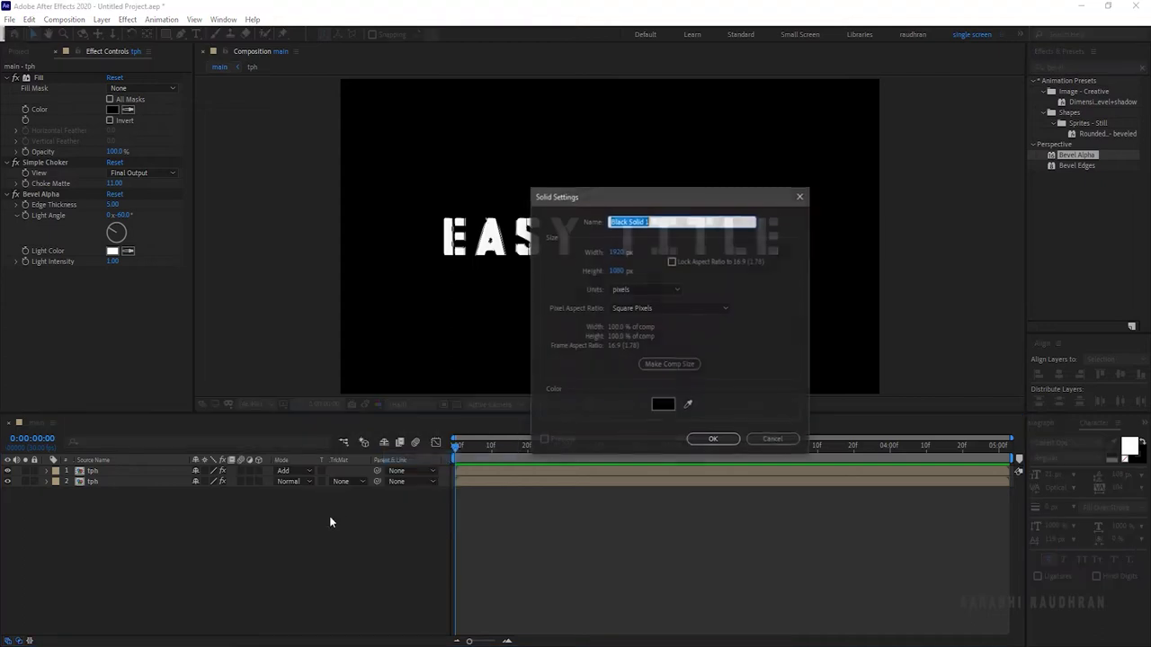
{"action": "type", "text": "ram"}
{"action": "key", "text": "Return"}
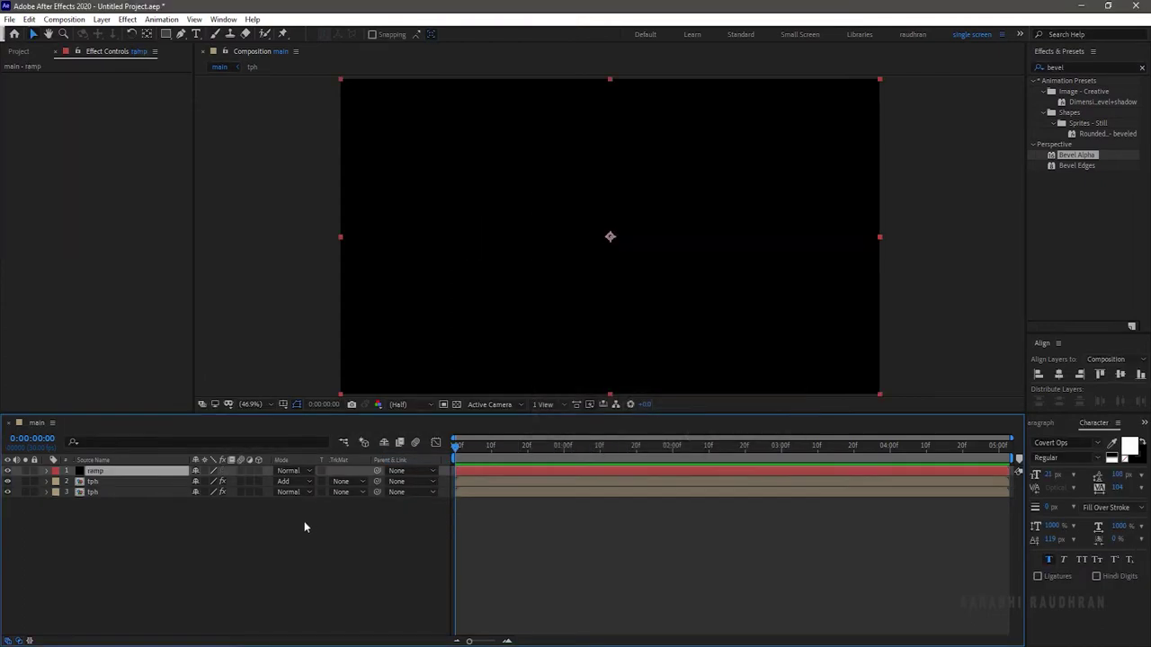
Apply the Gradient Ramp effect to the ramp solid and place the solid below both tph layers.
{"action": "left_click", "coordinate": [1073, 65]}
{"action": "type", "text": "ramp"}
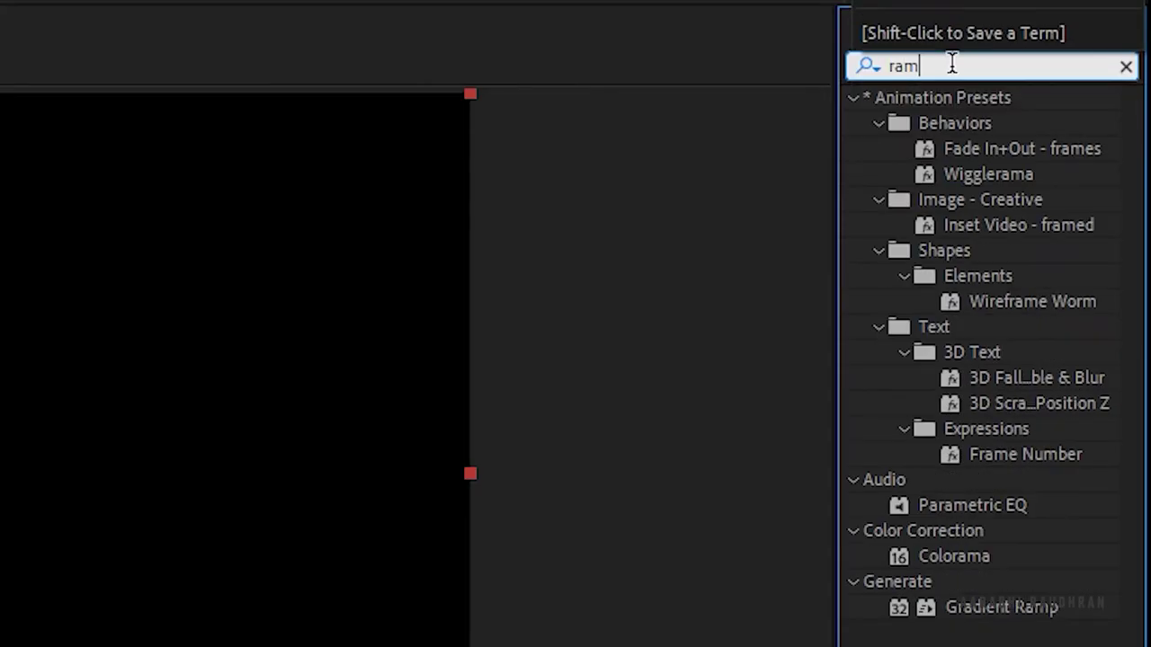
{"action": "left_click_drag", "start_coordinate": [933, 110], "coordinate": [142, 507]}
Place the ramp's start just above the title, about (963, 423), and its end just below, about (965, 634), with the lower tph as alpha matte.
{"action": "left_click", "coordinate": [113, 87]}
{"action": "left_click", "coordinate": [610, 202]}
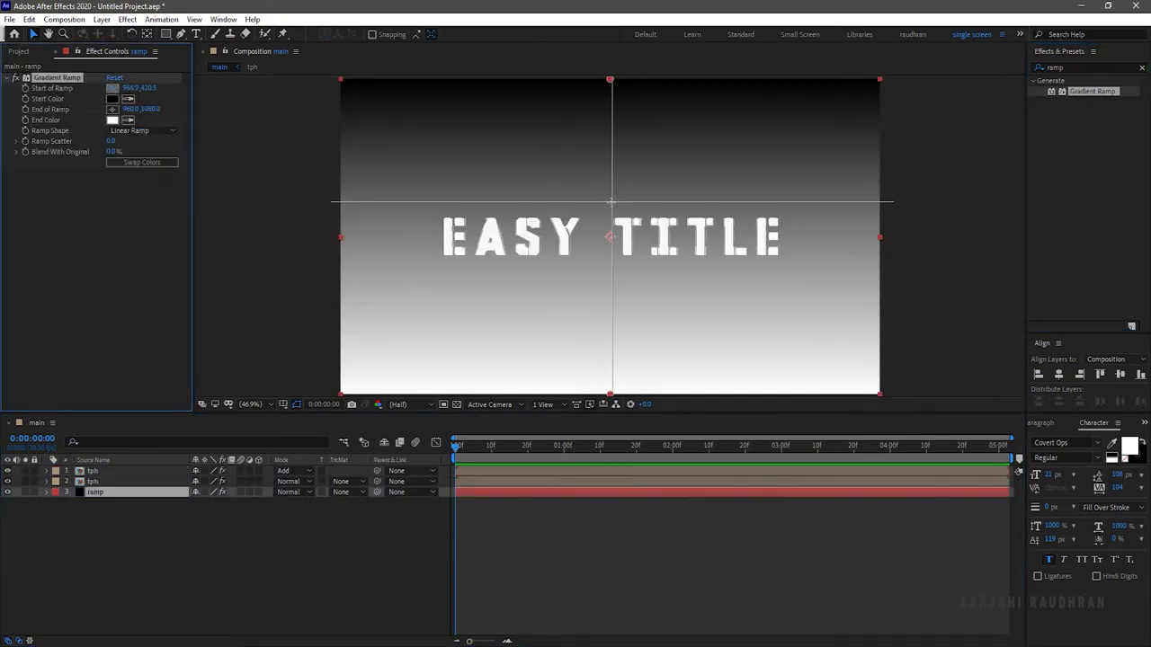
{"action": "left_click", "coordinate": [113, 109]}
{"action": "left_click", "coordinate": [608, 261]}
{"action": "left_click", "coordinate": [610, 265]}
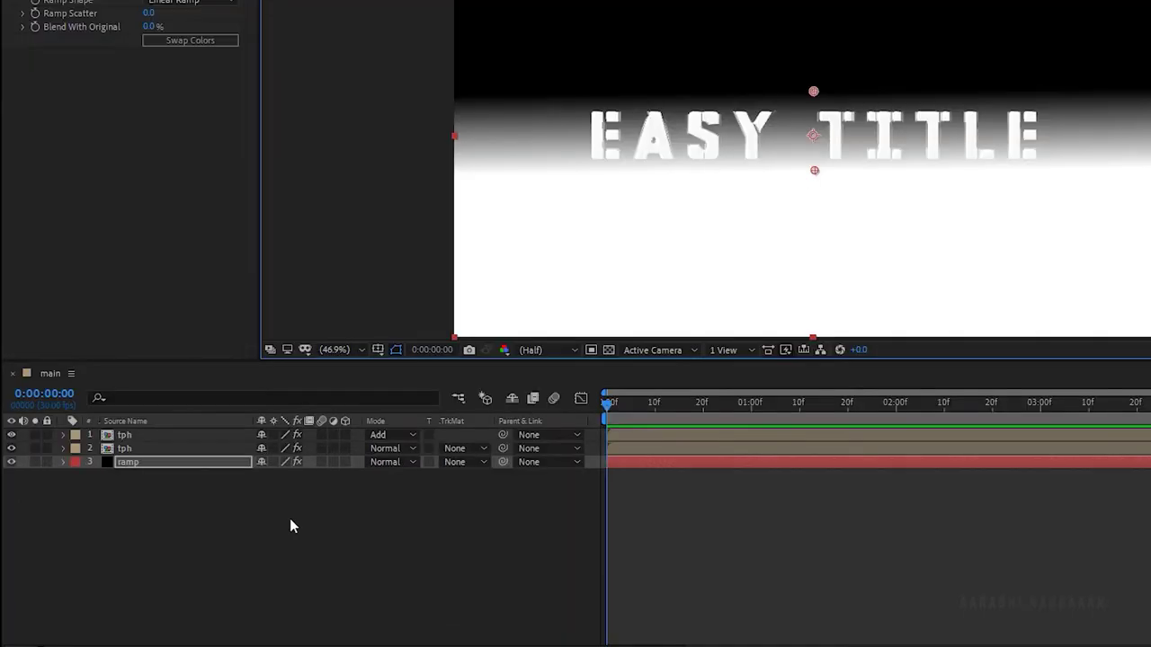
{"action": "left_click", "coordinate": [462, 464]}
{"action": "left_click", "coordinate": [473, 502]}
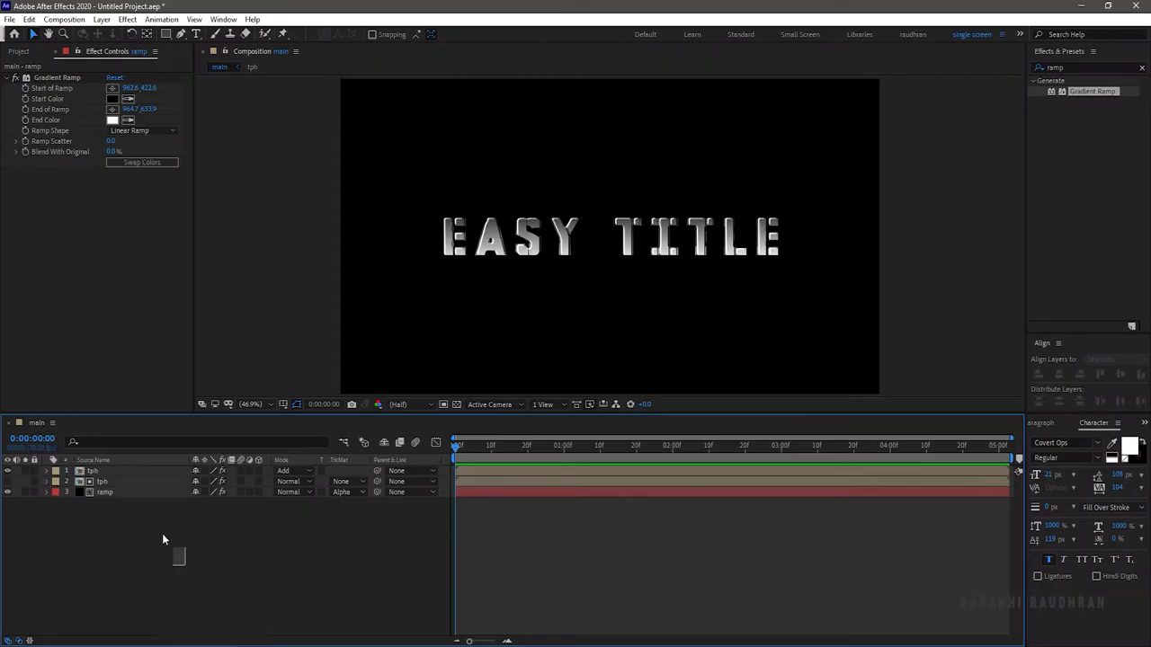
Pre-compose the two tph layers and the ramp layer together into a composition named "title".
{"action": "left_click_drag", "start_coordinate": [162, 539], "coordinate": [112, 470]}
{"action": "right_click", "coordinate": [112, 470]}
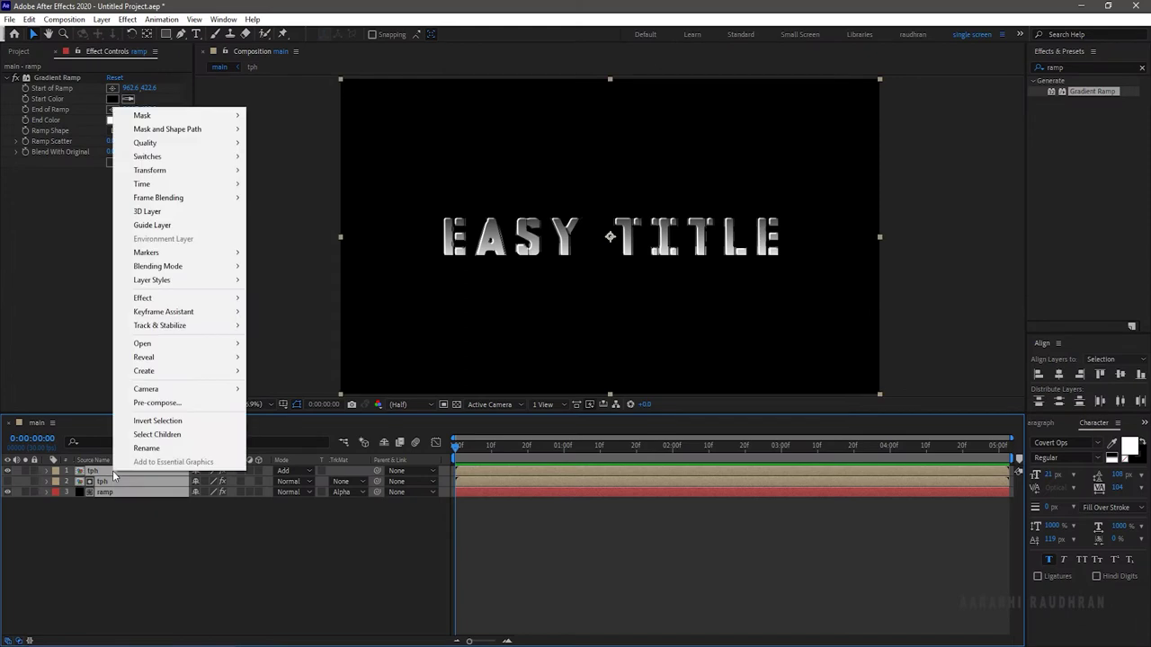
{"action": "left_click", "coordinate": [158, 403]}
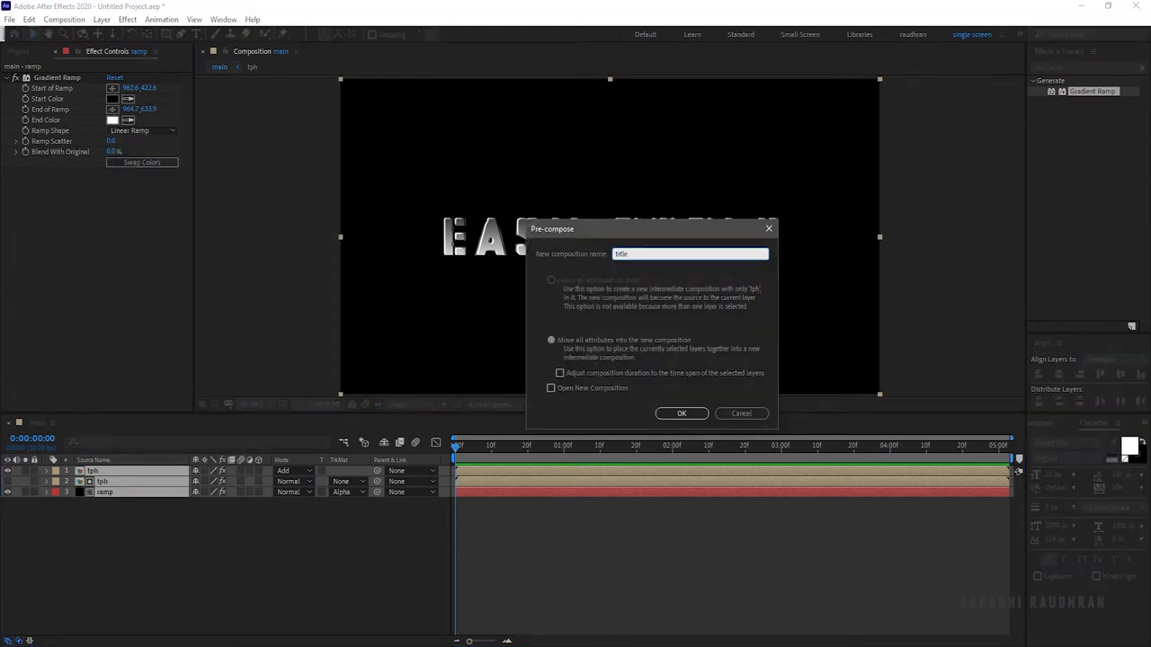
{"action": "type", "text": "title"}
{"action": "key", "text": "Return"}
Create a full-size black solid and move it below the title layer.
{"action": "right_click", "coordinate": [228, 500]}
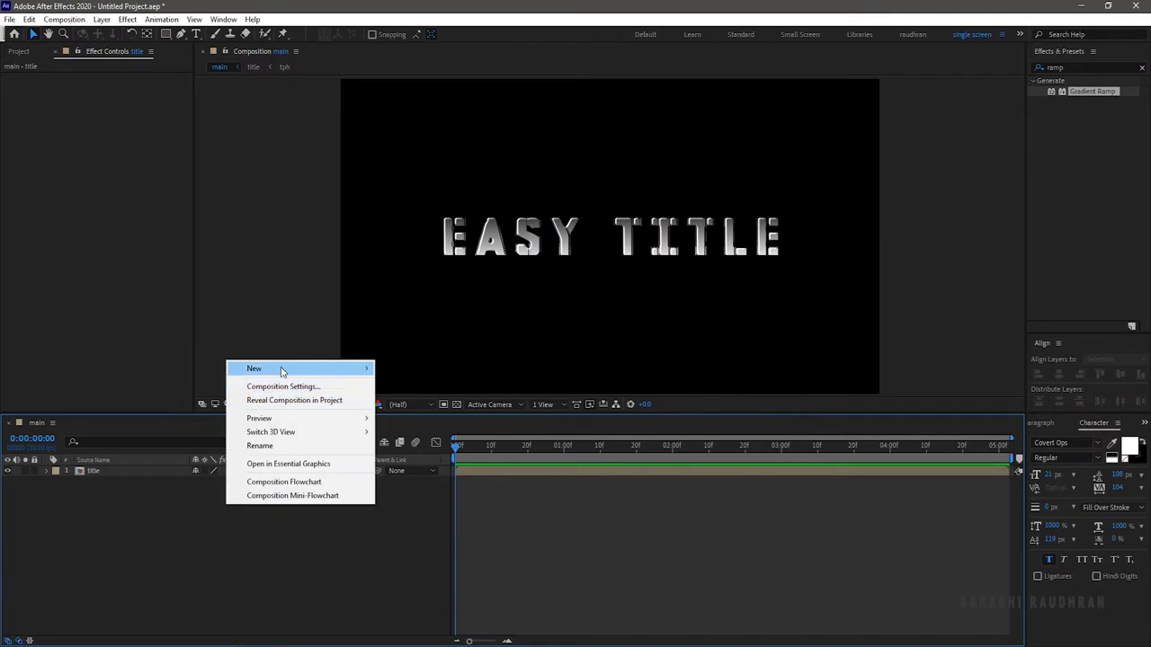
{"action": "mouse_move", "coordinate": [281, 367]}
{"action": "left_click", "coordinate": [400, 401]}
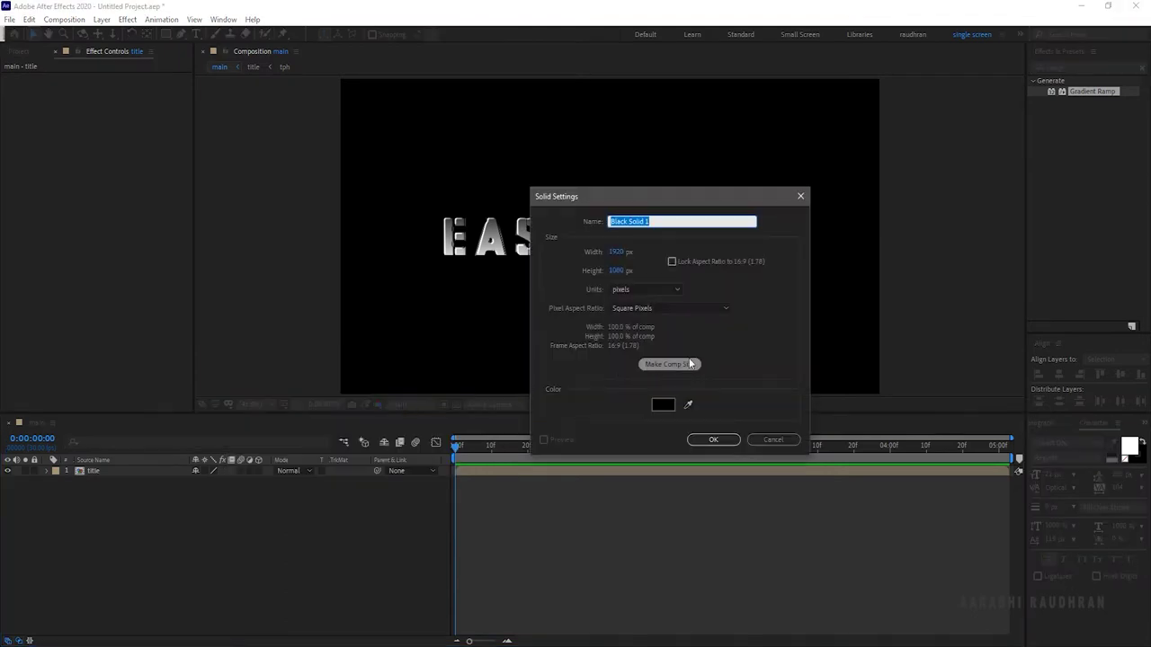
{"action": "left_click", "coordinate": [710, 438]}
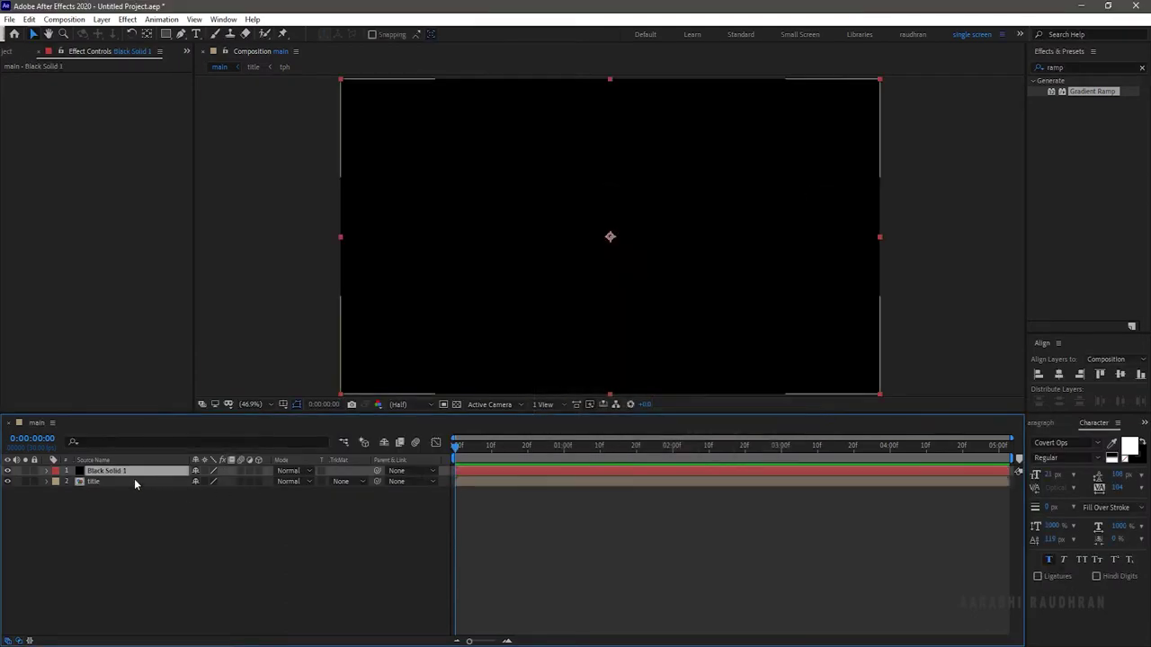
{"action": "left_click_drag", "start_coordinate": [119, 492], "coordinate": [121, 496]}
Create a full-size 1920 x 1080 white solid between the title layer and the black solid.
{"action": "right_click", "coordinate": [154, 549]}
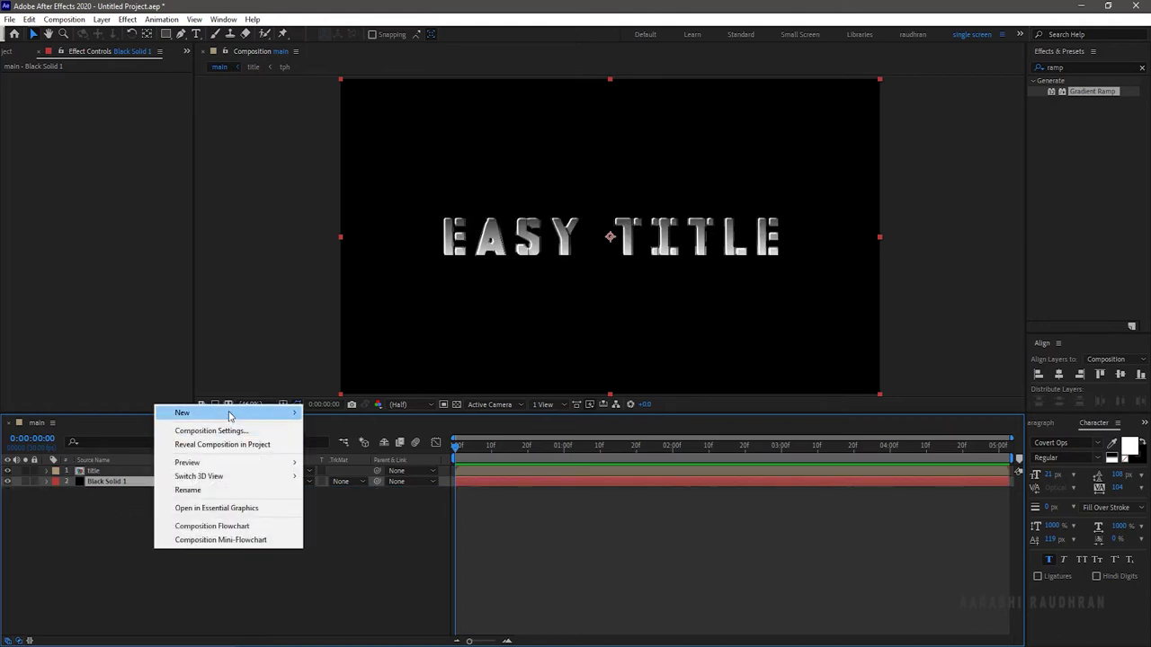
{"action": "mouse_move", "coordinate": [232, 416]}
{"action": "left_click", "coordinate": [324, 443]}
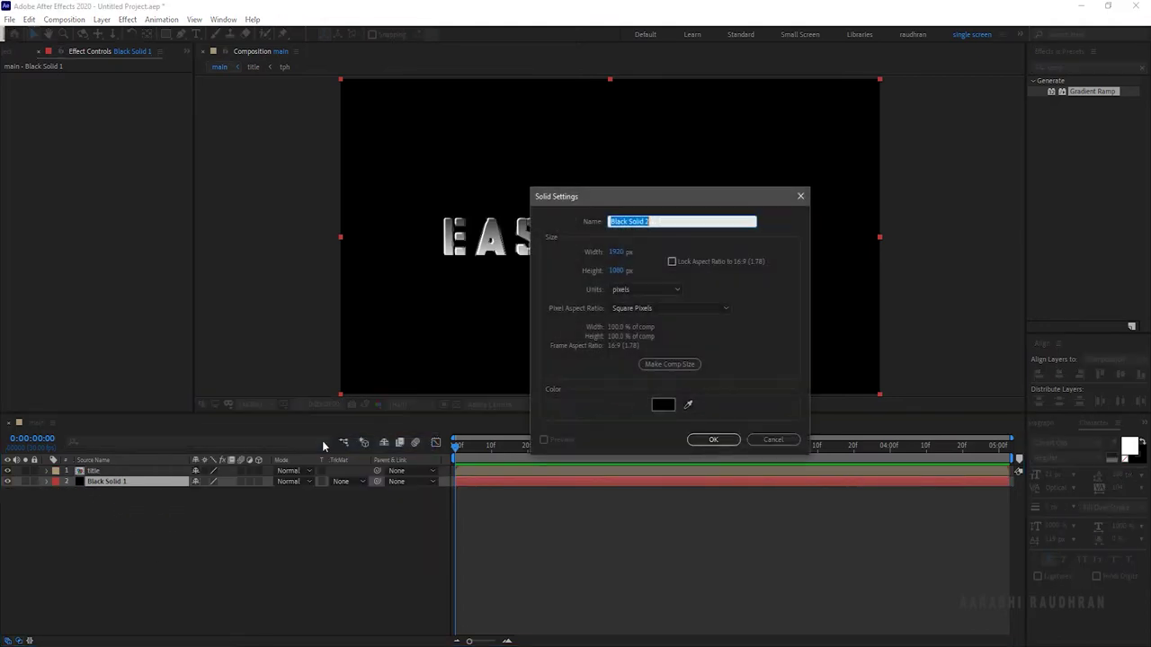
{"action": "left_click", "coordinate": [666, 406]}
{"action": "left_click_drag", "start_coordinate": [194, 244], "coordinate": [21, 146]}
{"action": "left_click", "coordinate": [383, 185]}
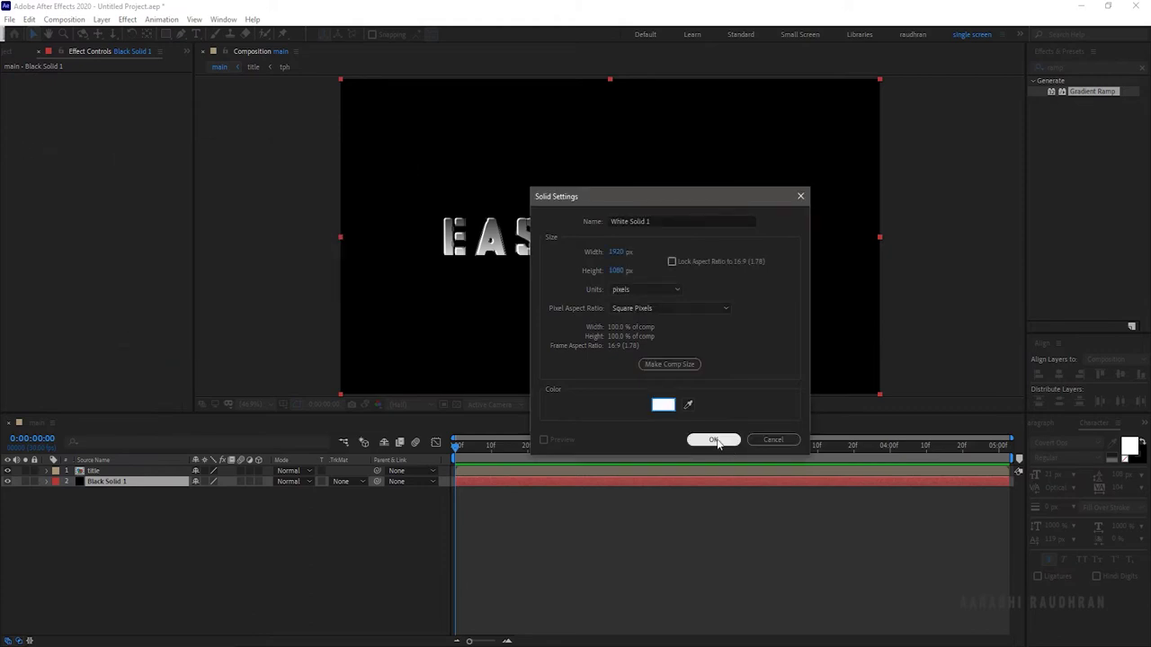
{"action": "left_click", "coordinate": [719, 441]}
Pre-compose the white and black solids together as "Pre-comp 1", moving all attributes into the new composition.
{"action": "left_click_drag", "start_coordinate": [155, 517], "coordinate": [110, 484]}
{"action": "right_click", "coordinate": [111, 485]}
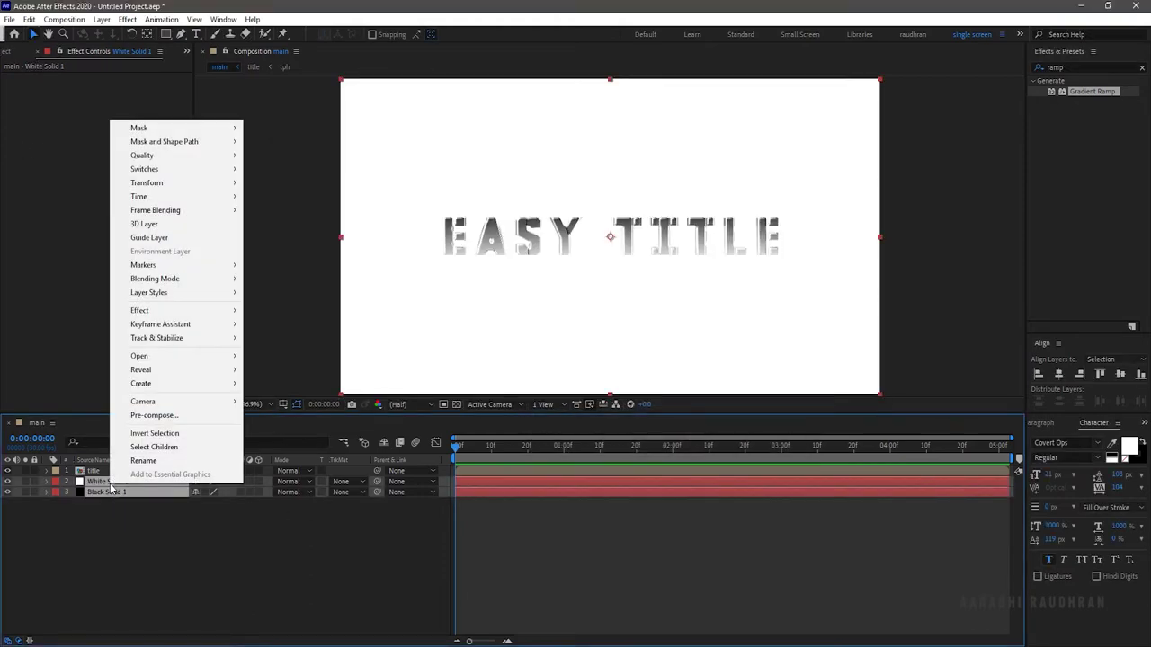
{"action": "left_click", "coordinate": [167, 416]}
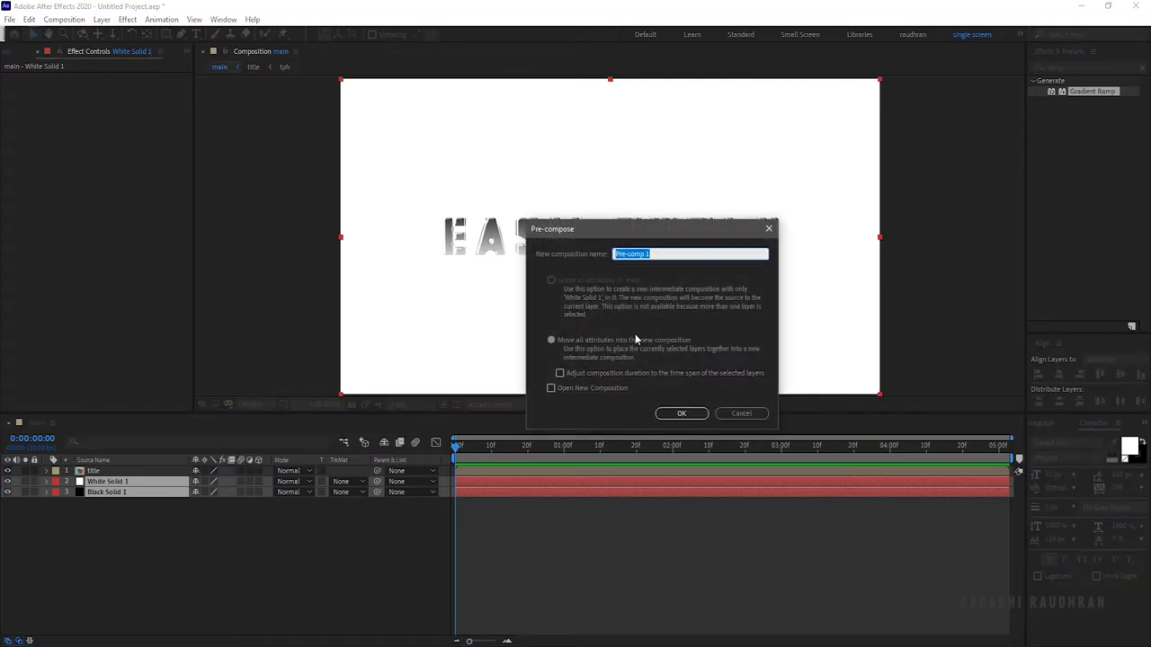
{"action": "left_click", "coordinate": [679, 412]}
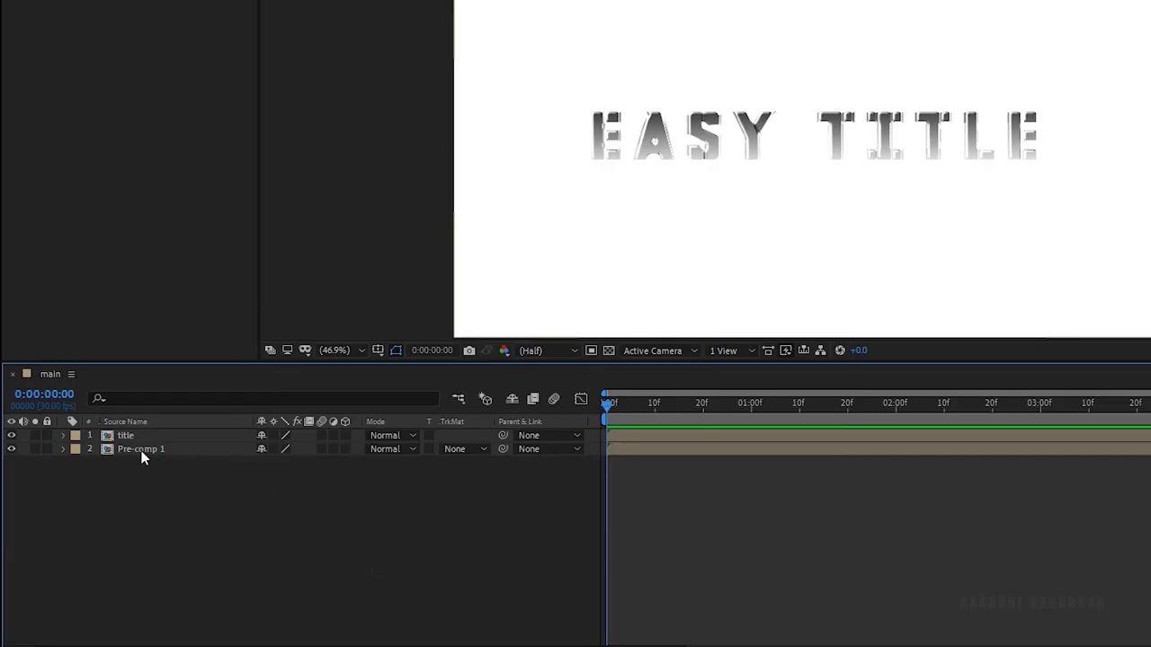
Open Pre-comp 1 and move the black solid above the white solid.
{"action": "double_click", "coordinate": [140, 452]}
{"action": "left_click_drag", "start_coordinate": [138, 449], "coordinate": [138, 431]}
{"action": "left_click", "coordinate": [216, 488]}
Mask the black solid to a thin full-width horizontal band below the frame's centre and feather the mask into a soft gradient.
{"action": "left_click", "coordinate": [151, 435]}
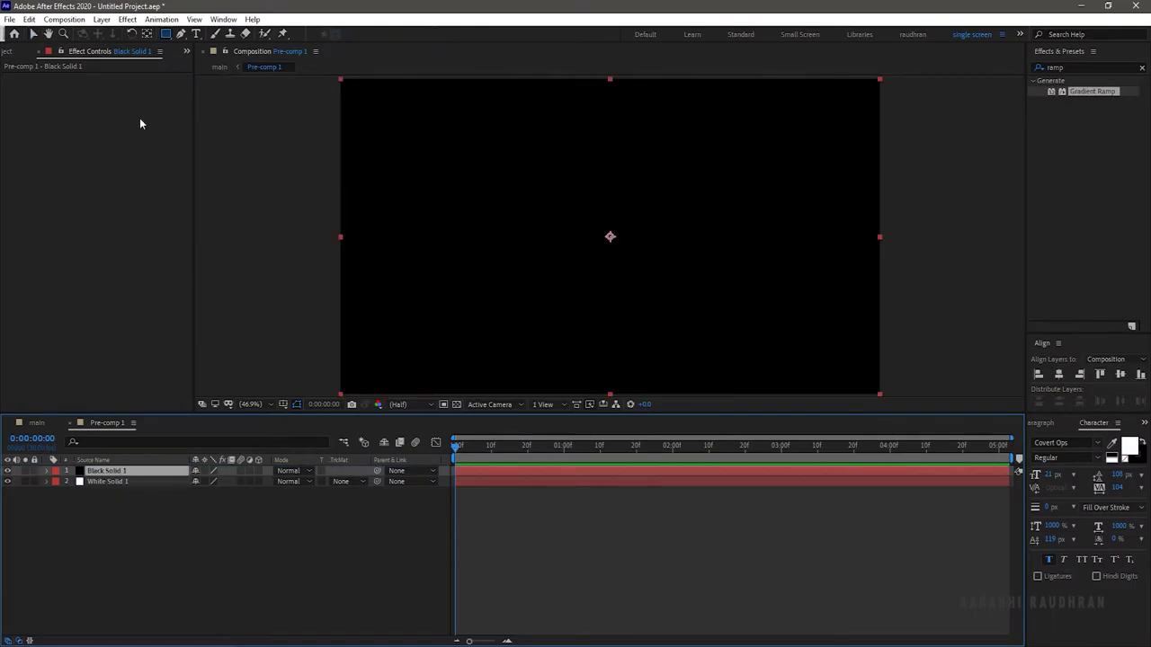
{"action": "left_click", "coordinate": [162, 34]}
{"action": "mouse_move", "coordinate": [205, 299]}
{"action": "left_mouse_down"}
{"action": "mouse_move", "coordinate": [411, 331]}
{"action": "mouse_move", "coordinate": [1074, 342]}
{"action": "mouse_move", "coordinate": [1120, 327]}
{"action": "left_mouse_up"}
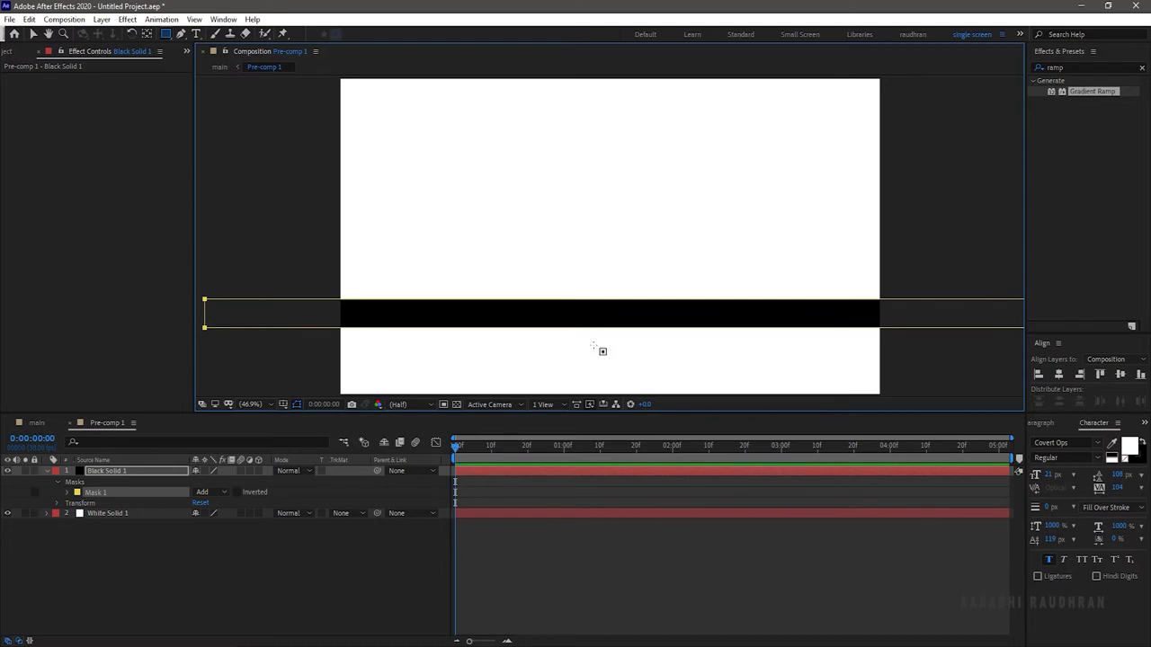
{"action": "left_click", "coordinate": [32, 34]}
{"action": "key", "text": "f"}
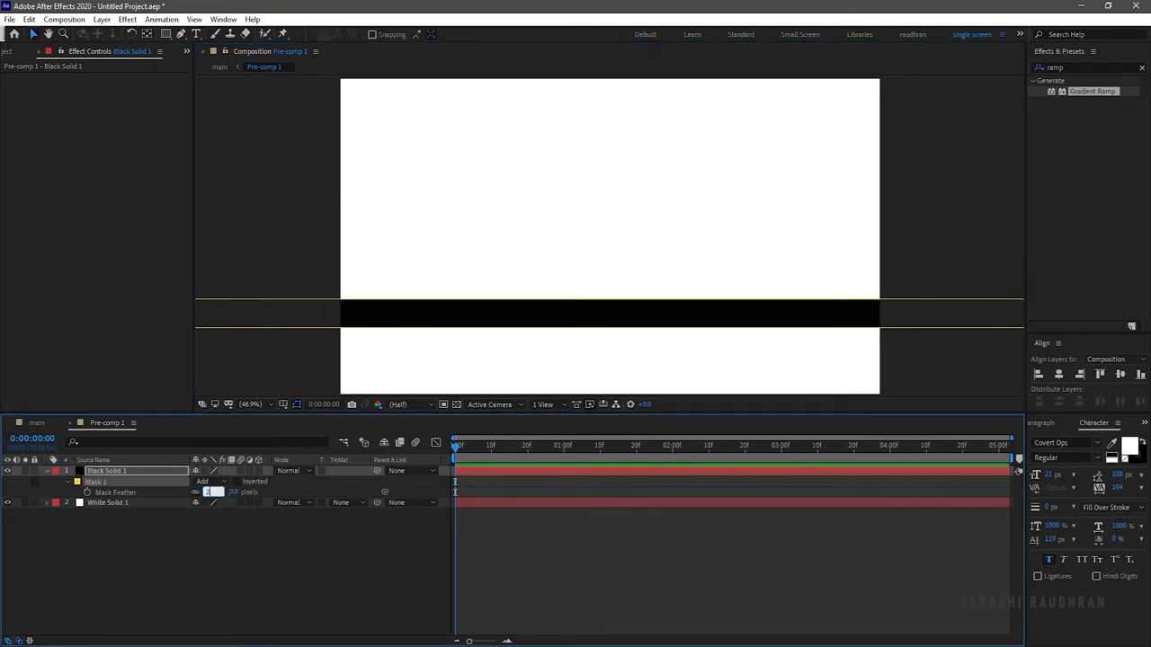
{"action": "type", "text": "0"}
{"action": "key", "text": "Return"}
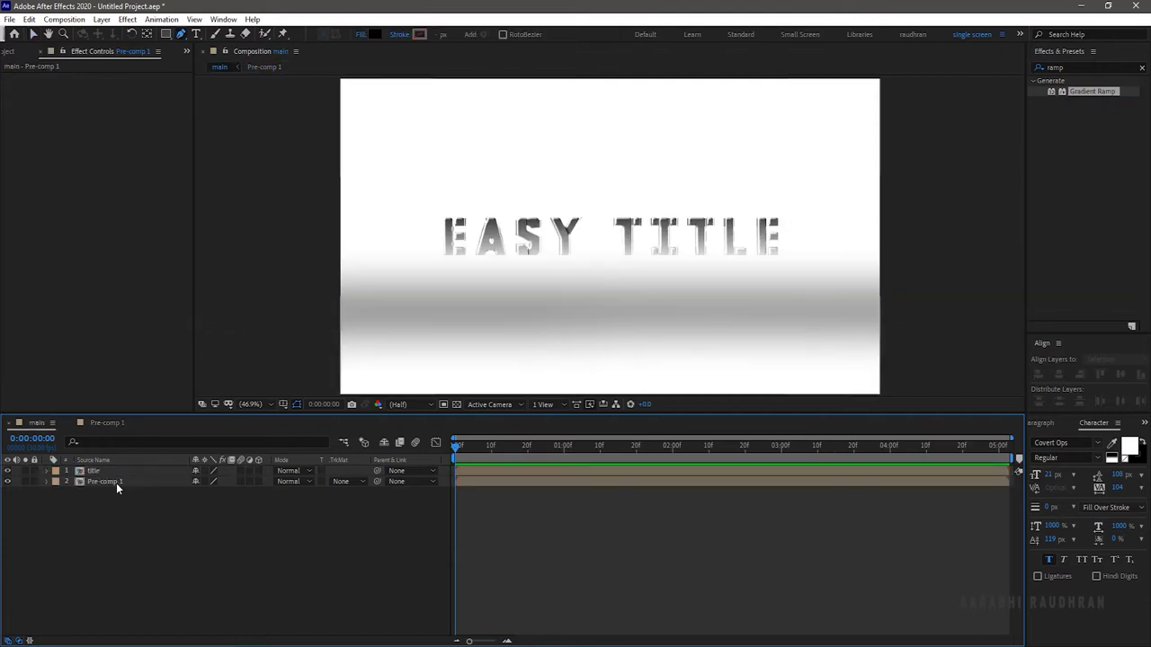
Rename the Pre-comp 1 layer in the main composition as "bg".
{"action": "left_click", "coordinate": [114, 481]}
{"action": "right_click", "coordinate": [114, 481]}
{"action": "left_click", "coordinate": [149, 455]}
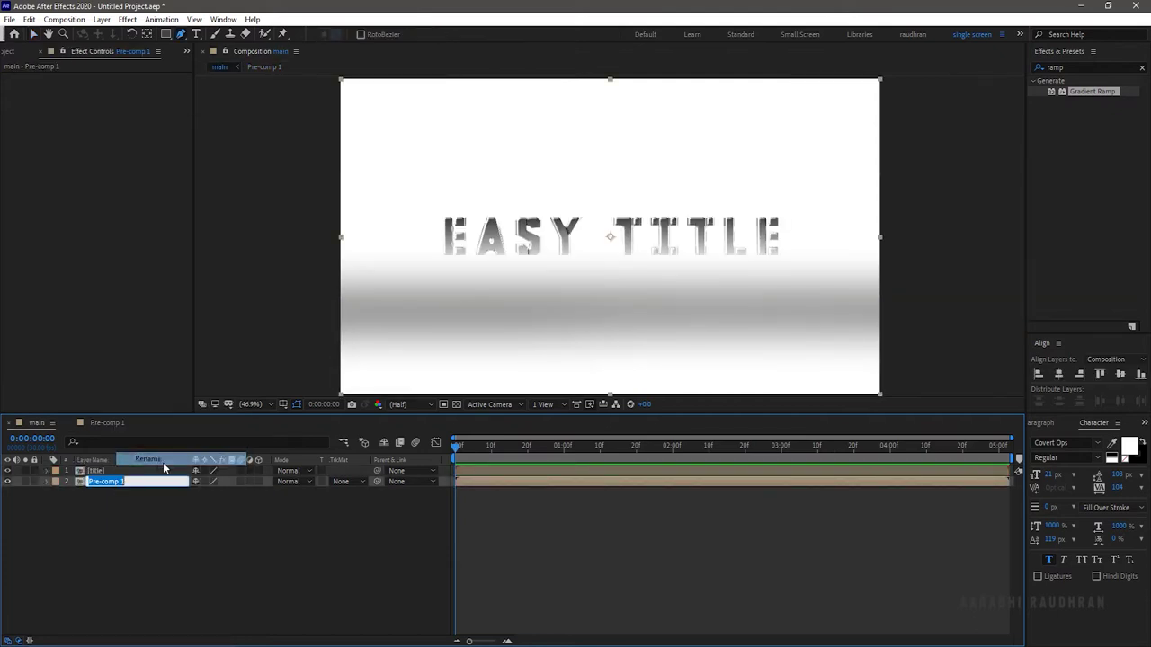
{"action": "type", "text": "bg"}
{"action": "key", "text": "Return"}
Create another full-size white solid above the title layer in the main composition.
{"action": "left_click", "coordinate": [174, 521]}
{"action": "right_click", "coordinate": [175, 522]}
{"action": "mouse_move", "coordinate": [216, 384]}
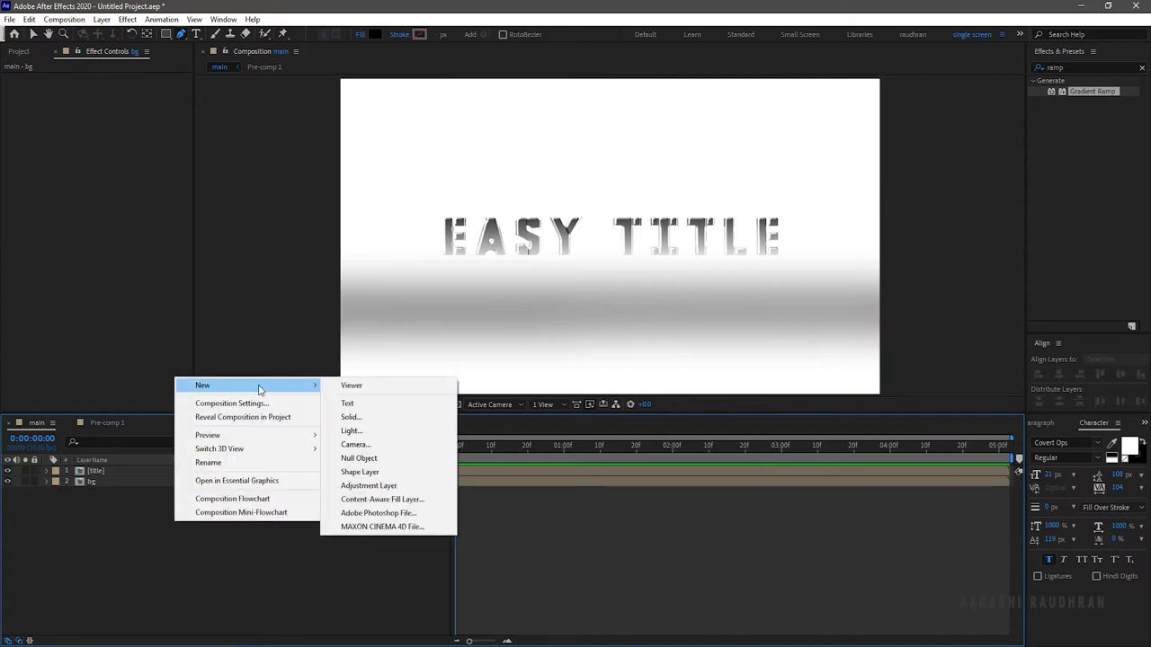
{"action": "left_click", "coordinate": [345, 418]}
{"action": "left_click", "coordinate": [706, 442]}
Apply the Fractal Noise and Linear Wipe effects to the new white solid.
{"action": "left_click", "coordinate": [1054, 67]}
{"action": "type", "text": "frac"}
{"action": "left_click_drag", "start_coordinate": [1007, 301], "coordinate": [812, 355]}
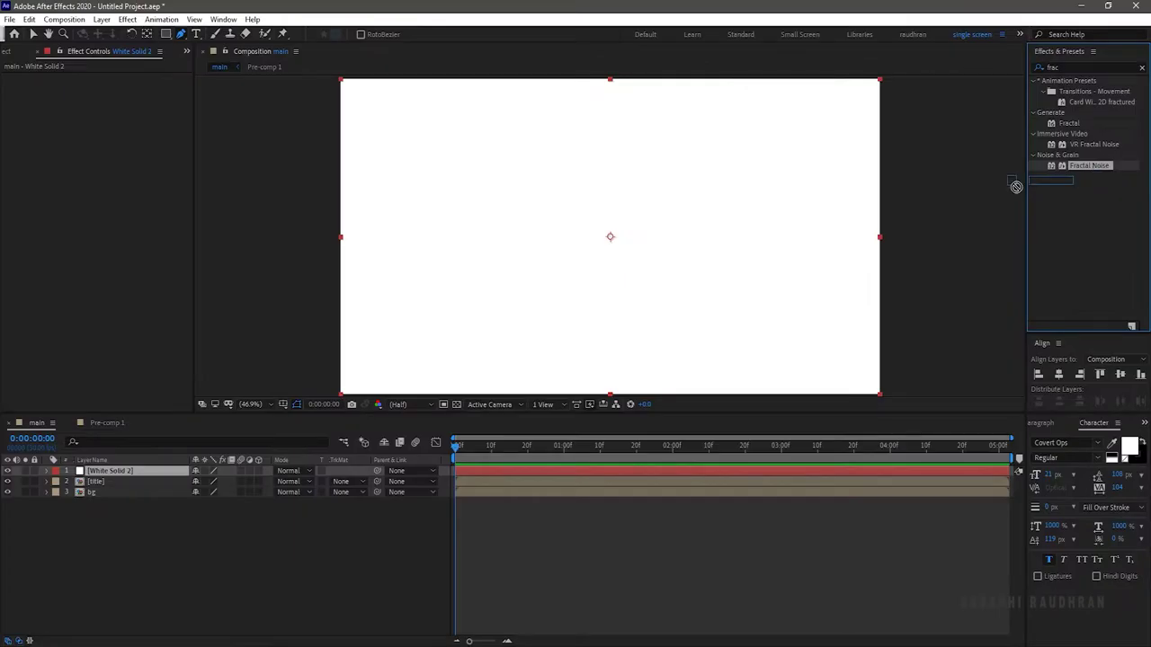
{"action": "left_click_drag", "start_coordinate": [1016, 187], "coordinate": [126, 470]}
{"action": "left_click", "coordinate": [1098, 65]}
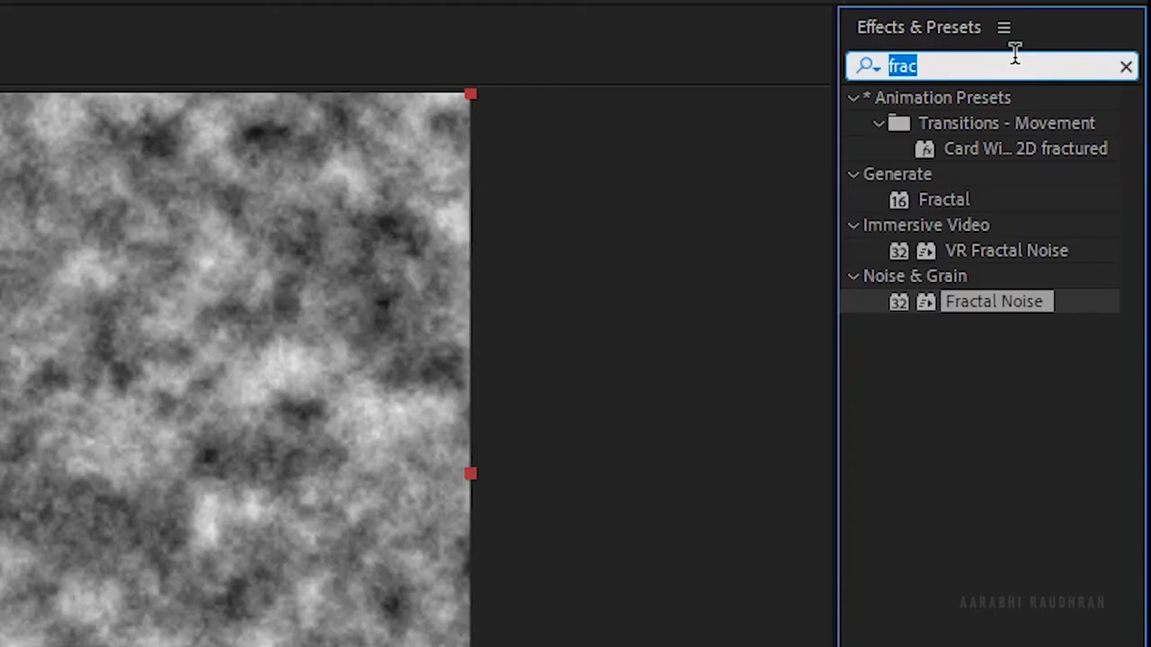
{"action": "type", "text": "linear"}
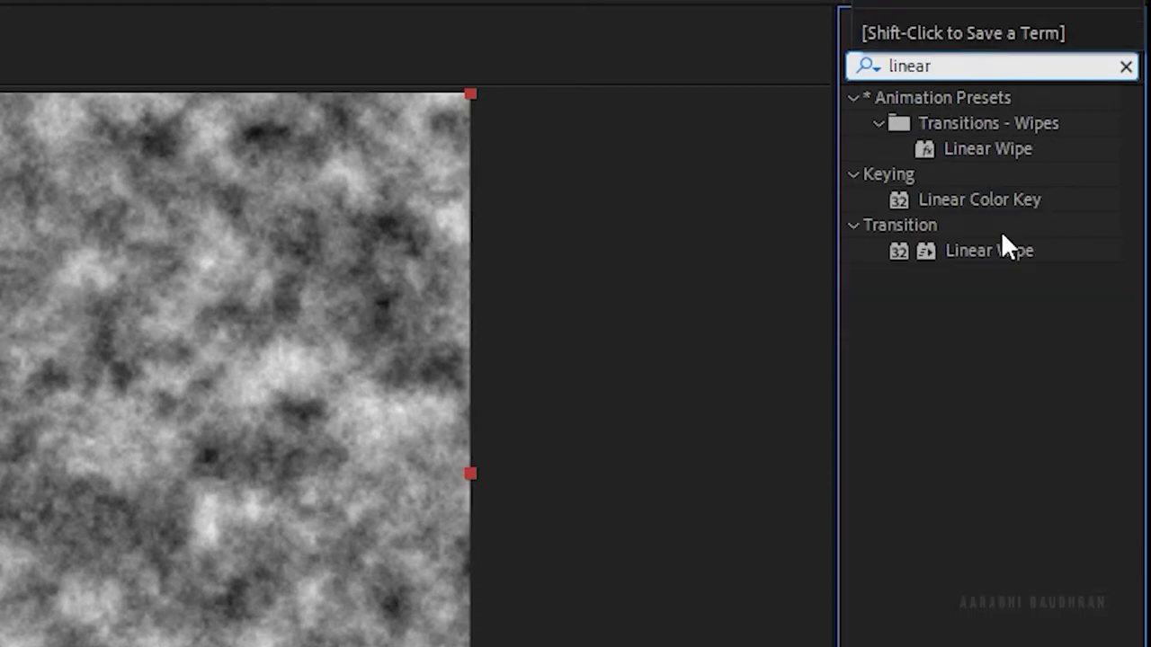
{"action": "left_click_drag", "start_coordinate": [1002, 241], "coordinate": [65, 319]}
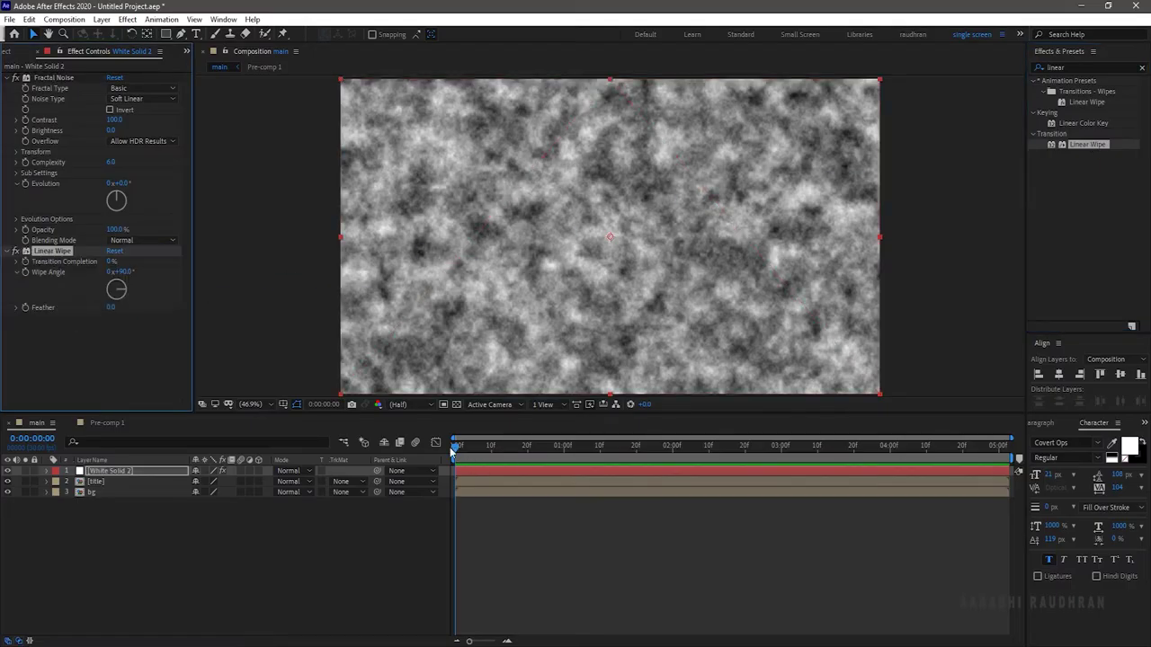
Keyframe the Linear Wipe's transition completion from 0% at the start to 100% at 0:00:04:00, and set its feather to 500.
{"action": "left_click", "coordinate": [454, 452]}
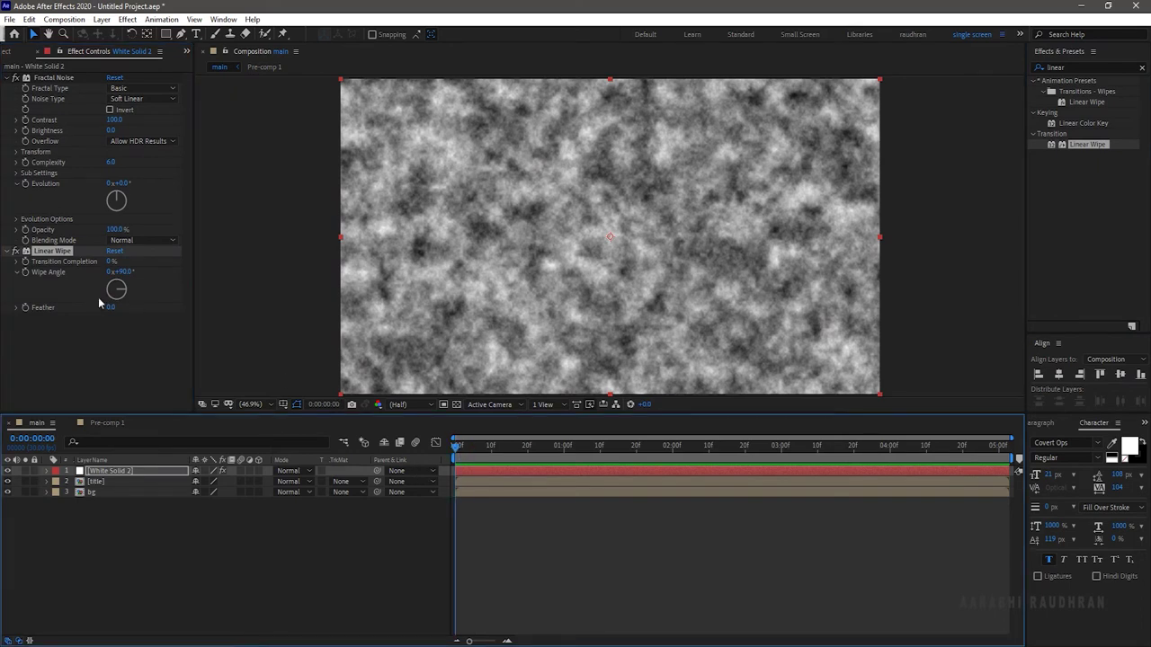
{"action": "left_click", "coordinate": [24, 266]}
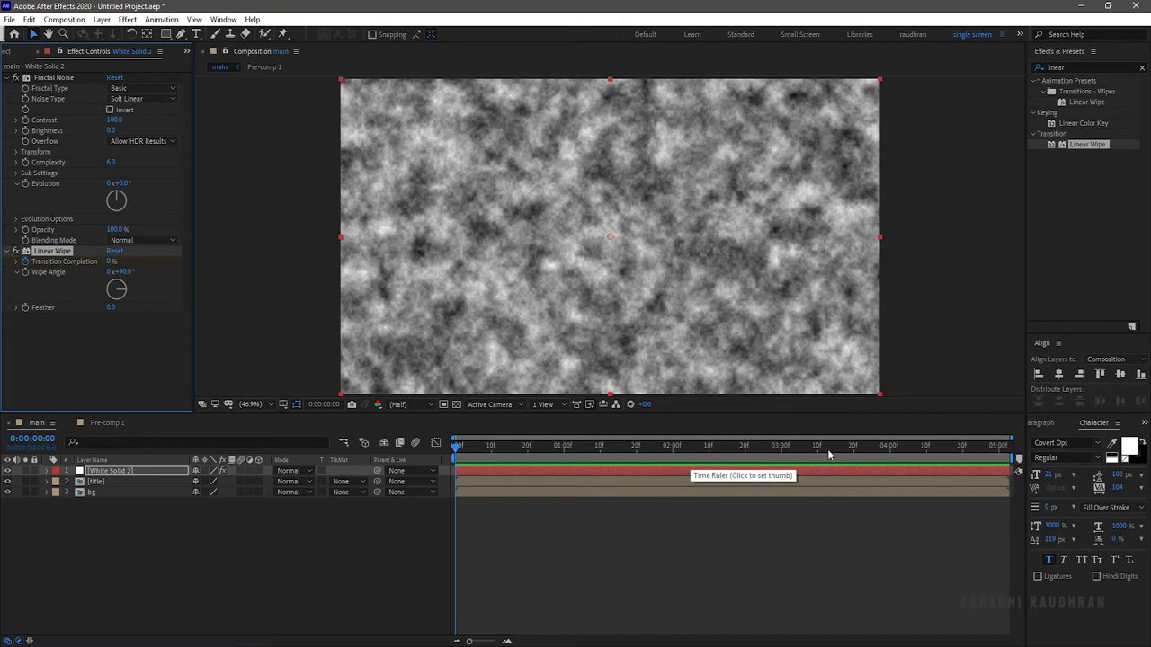
{"action": "left_click", "coordinate": [890, 450]}
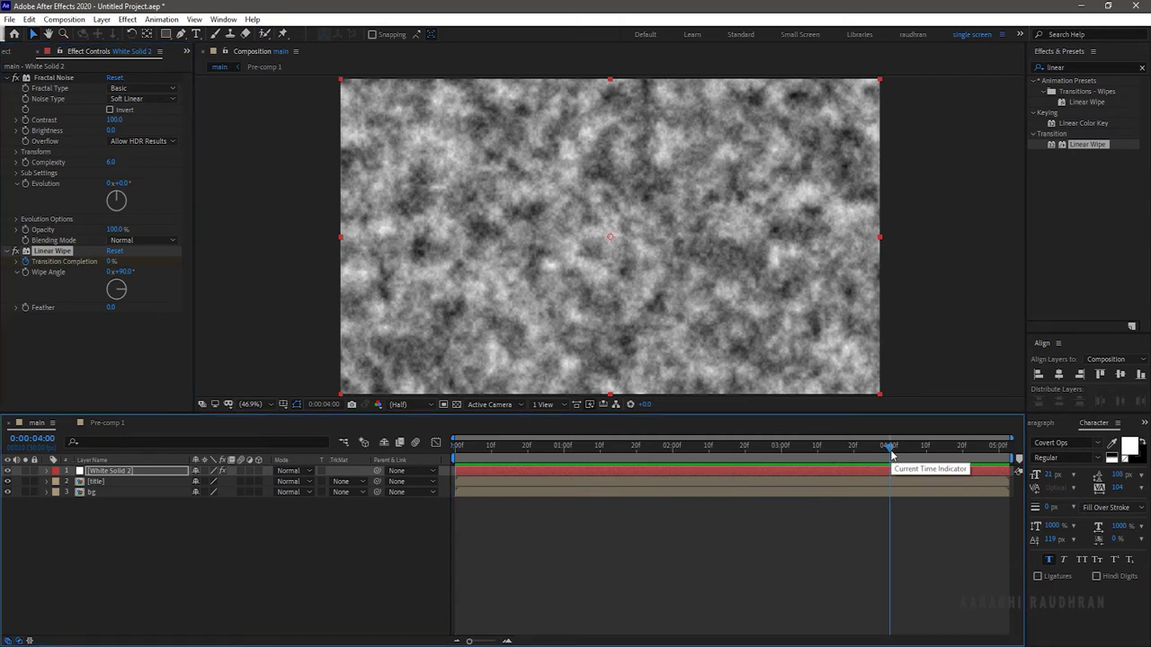
{"action": "left_click_drag", "start_coordinate": [108, 263], "coordinate": [247, 262]}
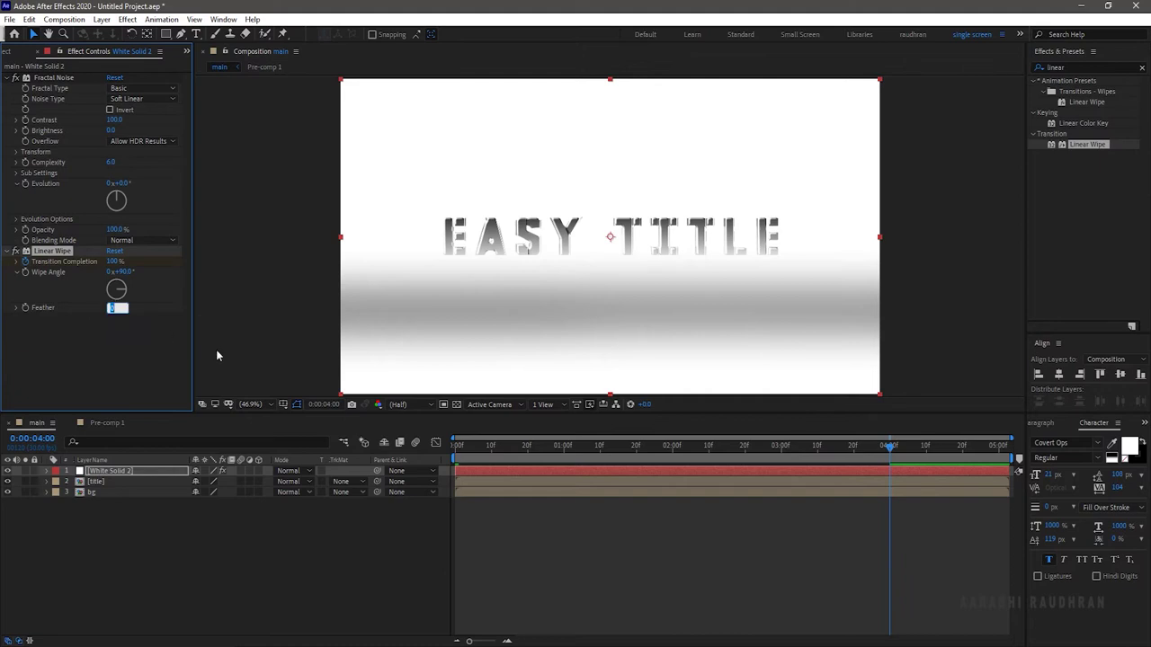
{"action": "type", "text": "500"}
Pre-compose the noise solid as "card dance map", moving all attributes into the new composition.
{"action": "left_click", "coordinate": [117, 474]}
{"action": "right_click", "coordinate": [117, 474]}
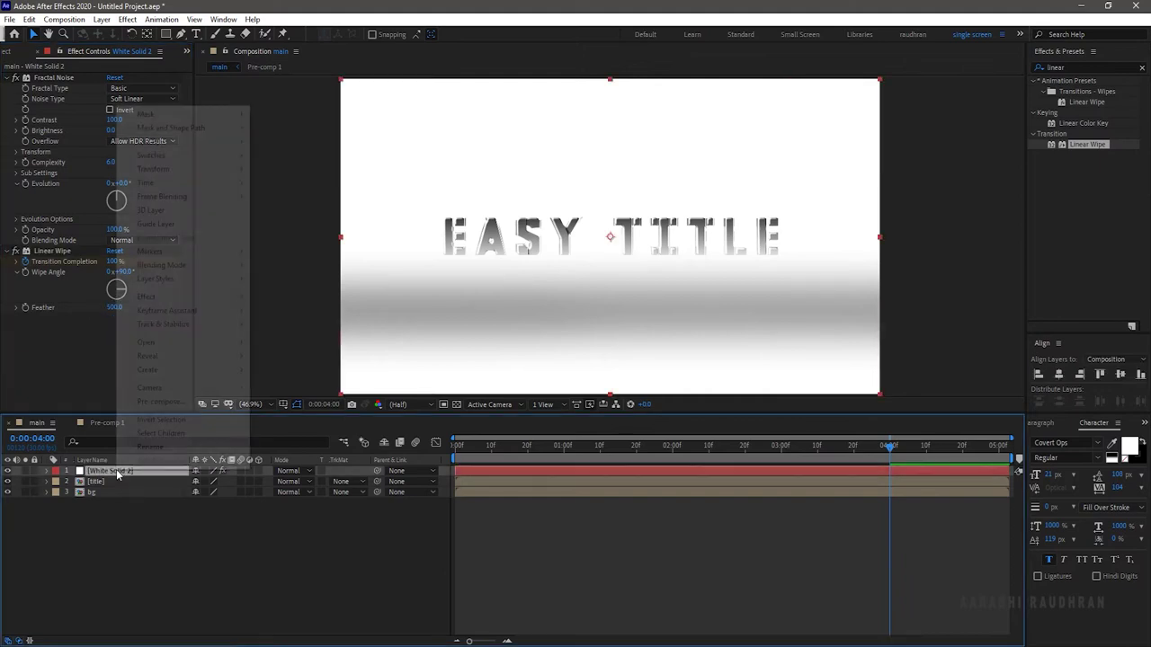
{"action": "left_click", "coordinate": [158, 402]}
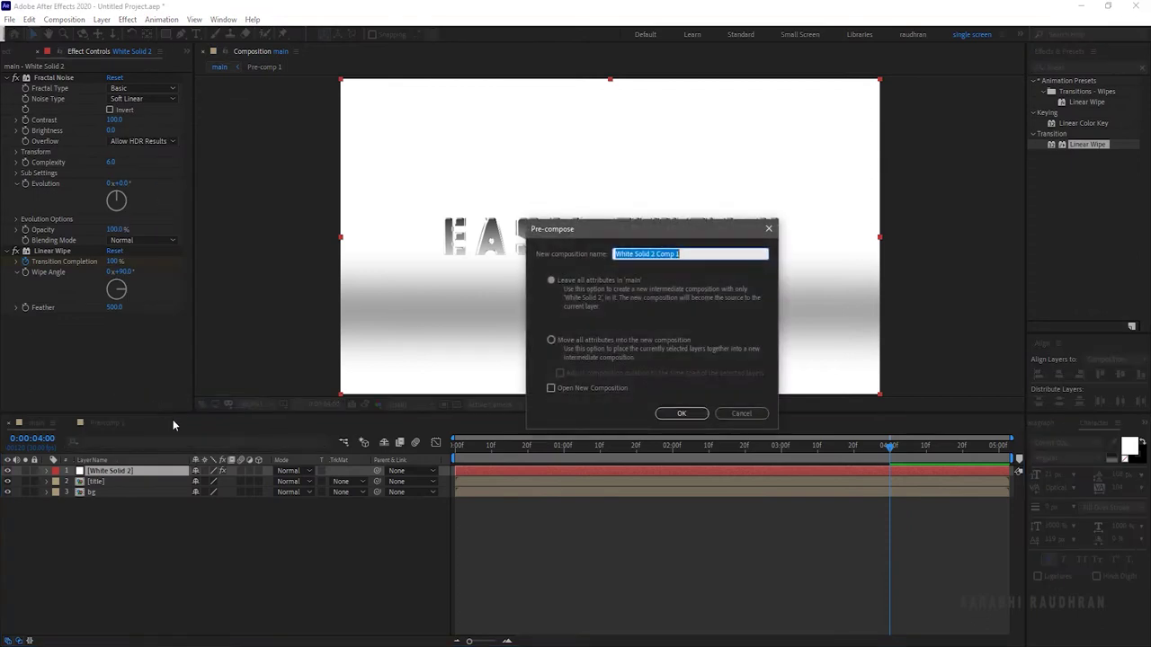
{"action": "left_click", "coordinate": [576, 350]}
{"action": "left_click", "coordinate": [670, 255]}
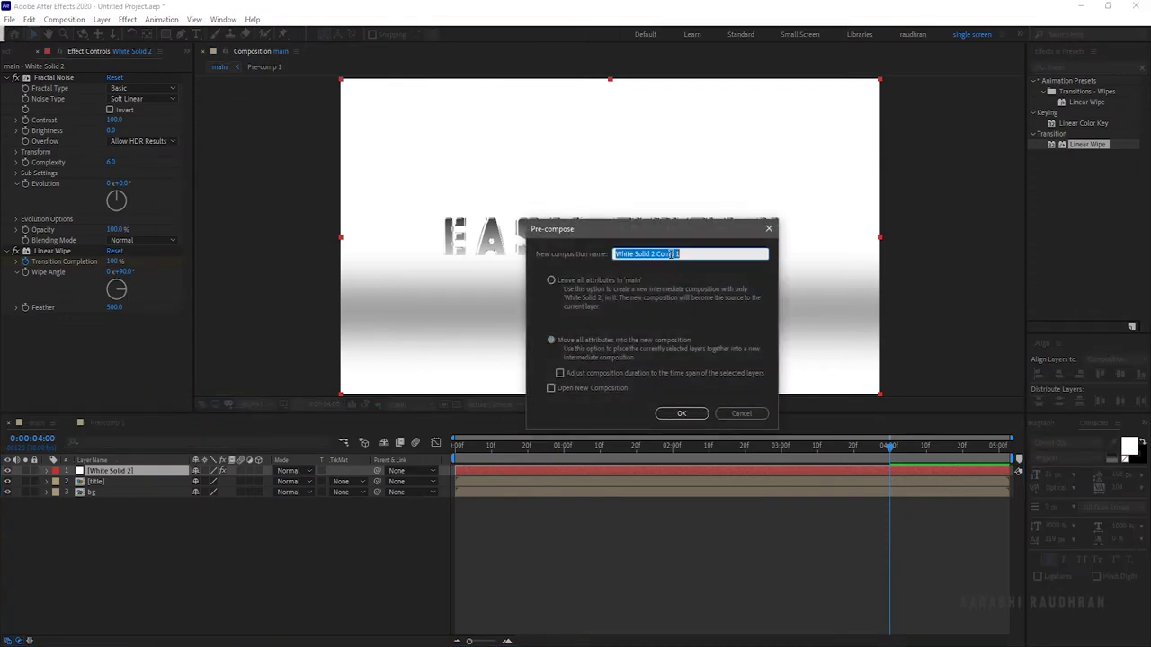
{"action": "type", "text": "card dance map"}
{"action": "key", "text": "Return"}
Apply the Card Dance effect to the title layer and hide the card dance map layer.
{"action": "left_click", "coordinate": [1079, 66]}
{"action": "type", "text": "card"}
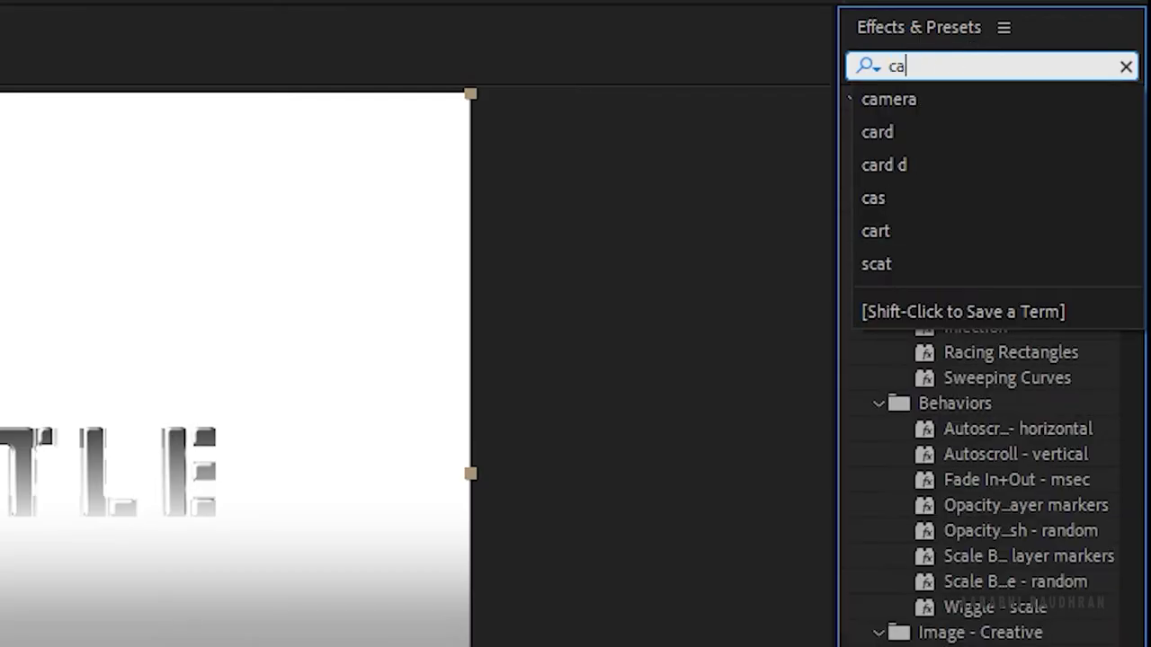
{"action": "left_click_drag", "start_coordinate": [1046, 249], "coordinate": [129, 471]}
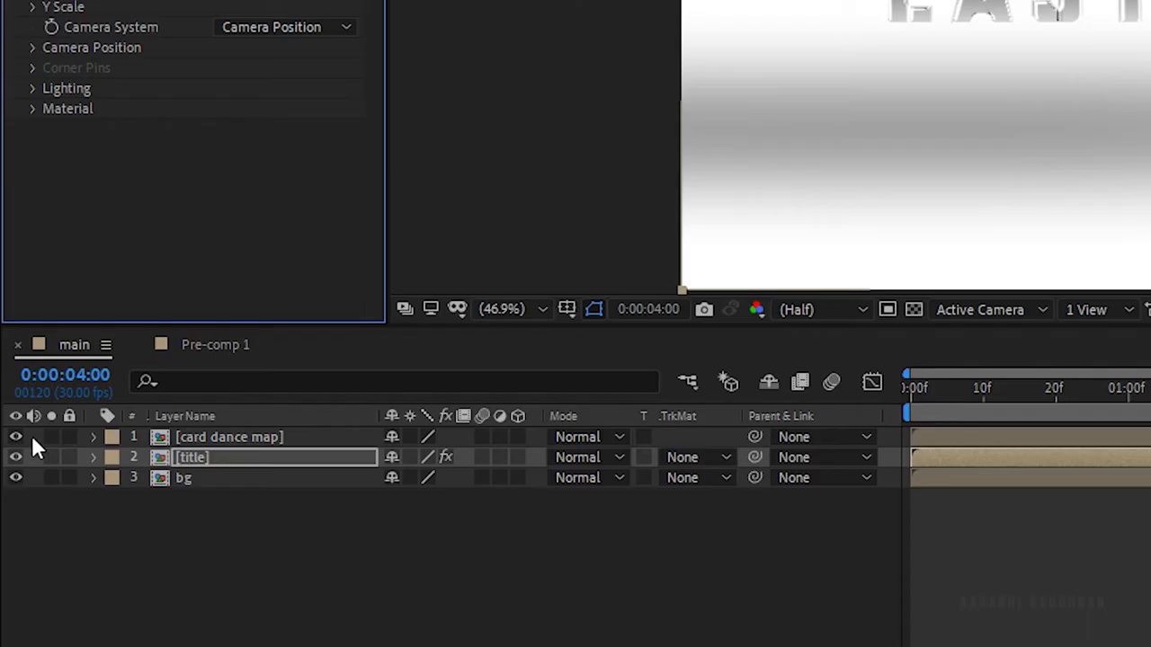
{"action": "left_click", "coordinate": [15, 436]}
Use the card dance map as Card Dance's Gradient Layer 1 and set both rows and columns to 100.
{"action": "left_click", "coordinate": [160, 111]}
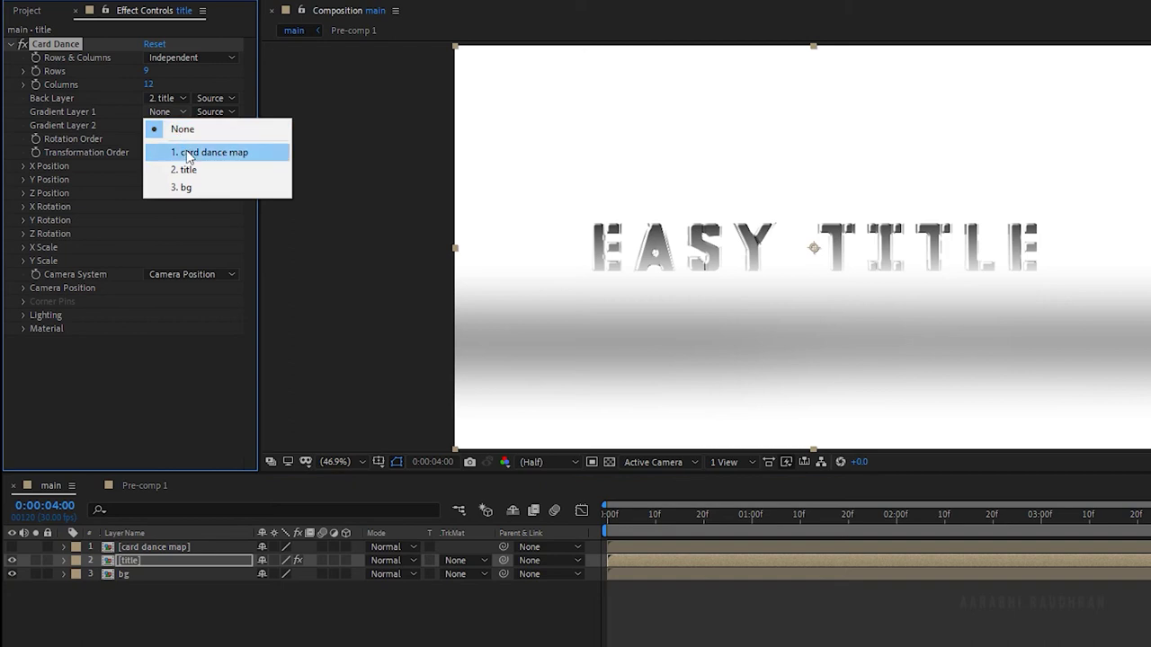
{"action": "left_click", "coordinate": [188, 154]}
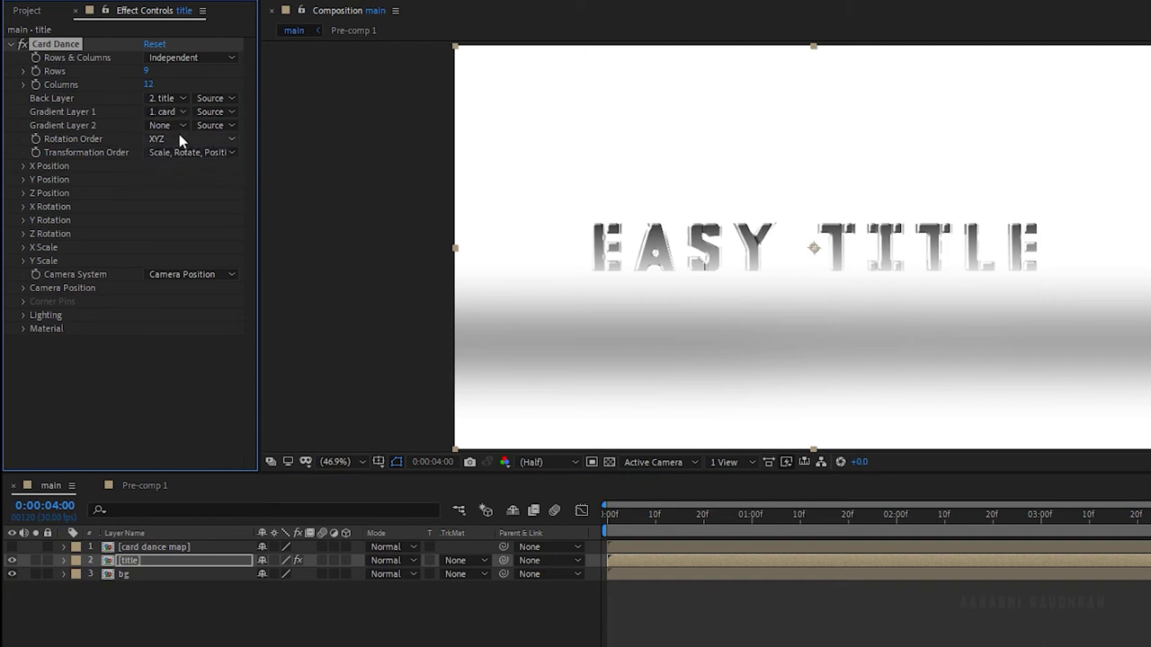
{"action": "type", "text": "100"}
{"action": "key", "text": "Tab"}
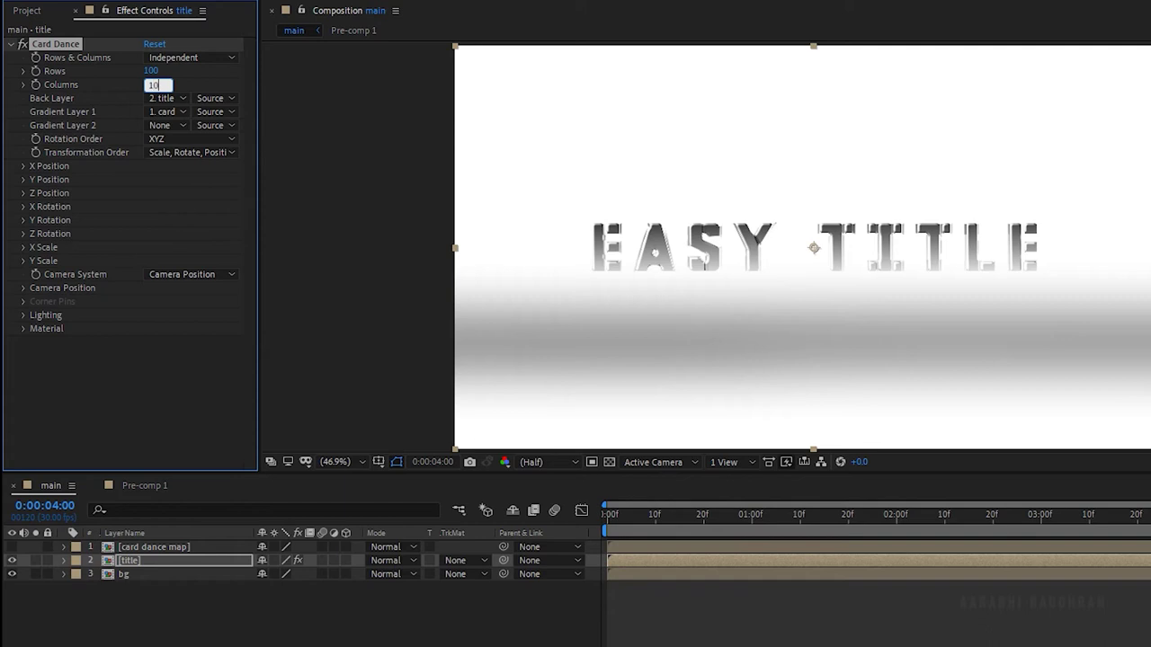
Set Card Dance's Z Position source to Intensity 1 with a multiplier of 15.
{"action": "left_click", "coordinate": [24, 193]}
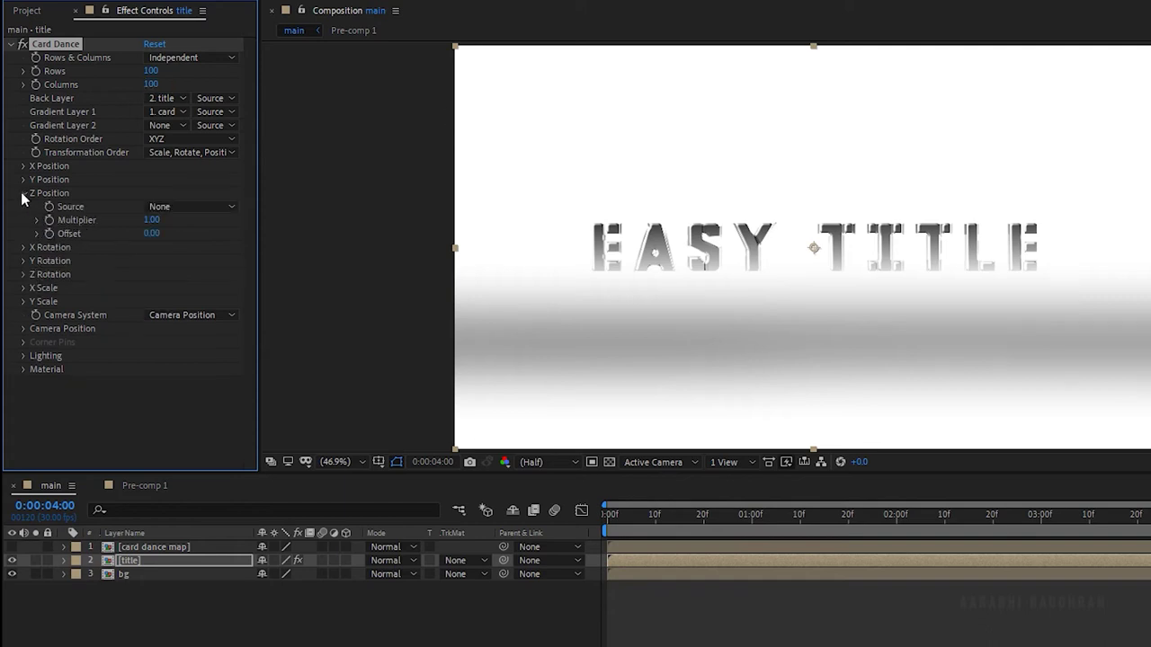
{"action": "left_click", "coordinate": [155, 207]}
{"action": "left_click", "coordinate": [183, 242]}
{"action": "left_click", "coordinate": [151, 220]}
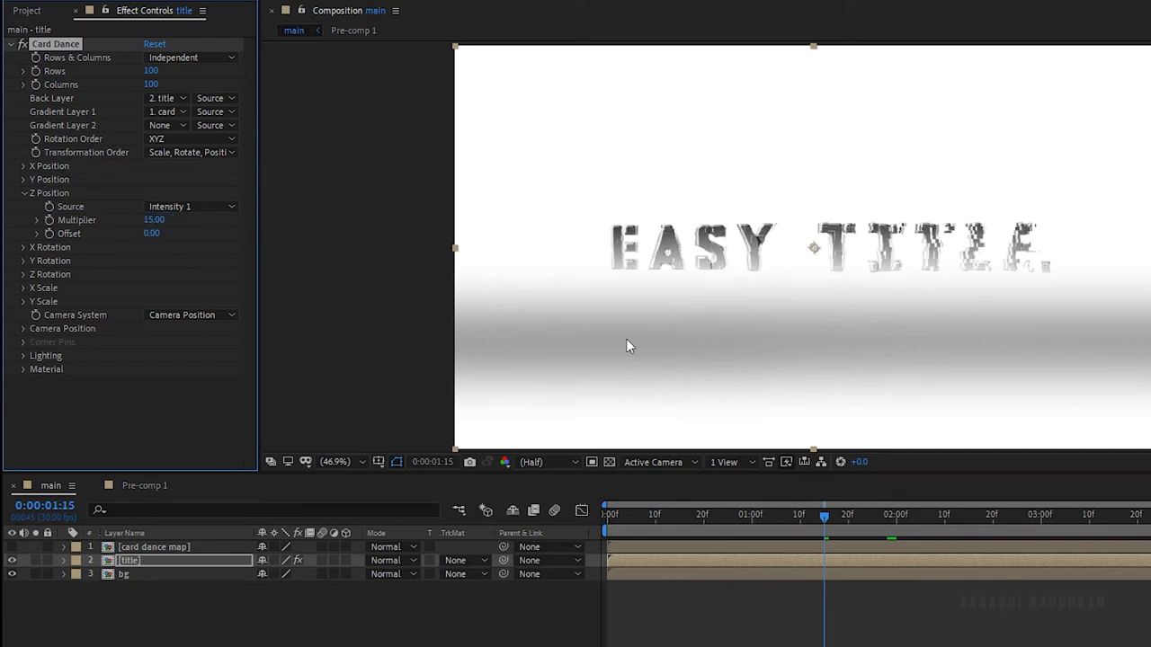
Keyframe the Z Position offset at 20.10 on the first frame and lower it at 0:00:04:00 until the whole title fits the frame.
{"action": "left_click_drag", "start_coordinate": [151, 234], "coordinate": [317, 248]}
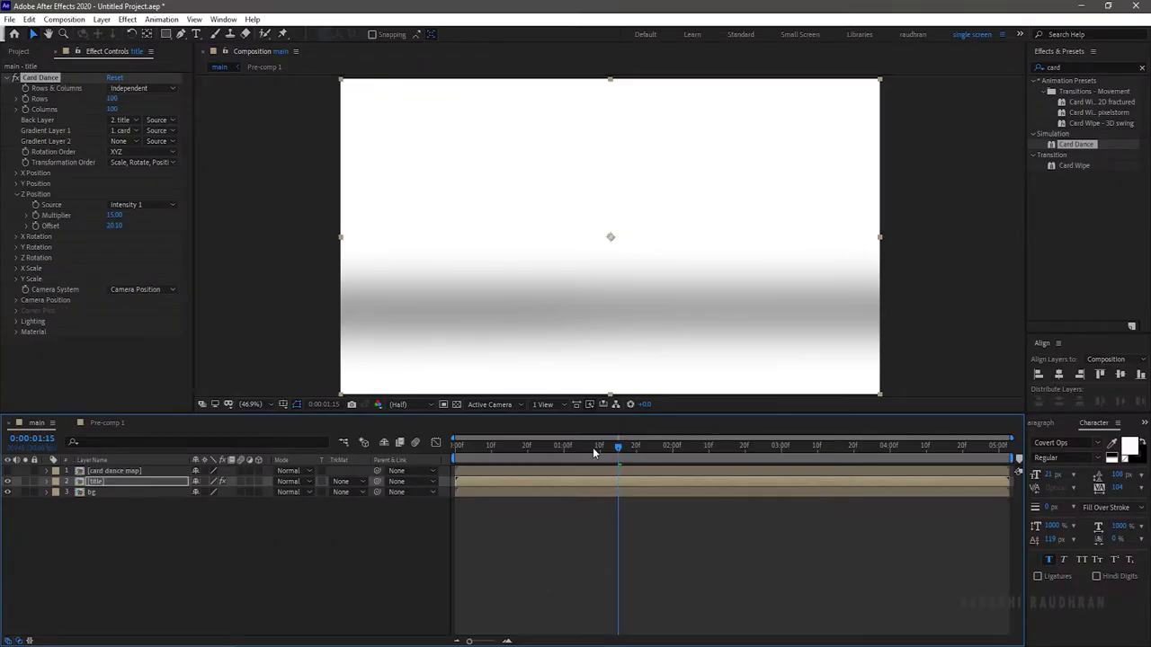
{"action": "left_click_drag", "start_coordinate": [791, 516], "coordinate": [502, 510]}
{"action": "left_click", "coordinate": [47, 234]}
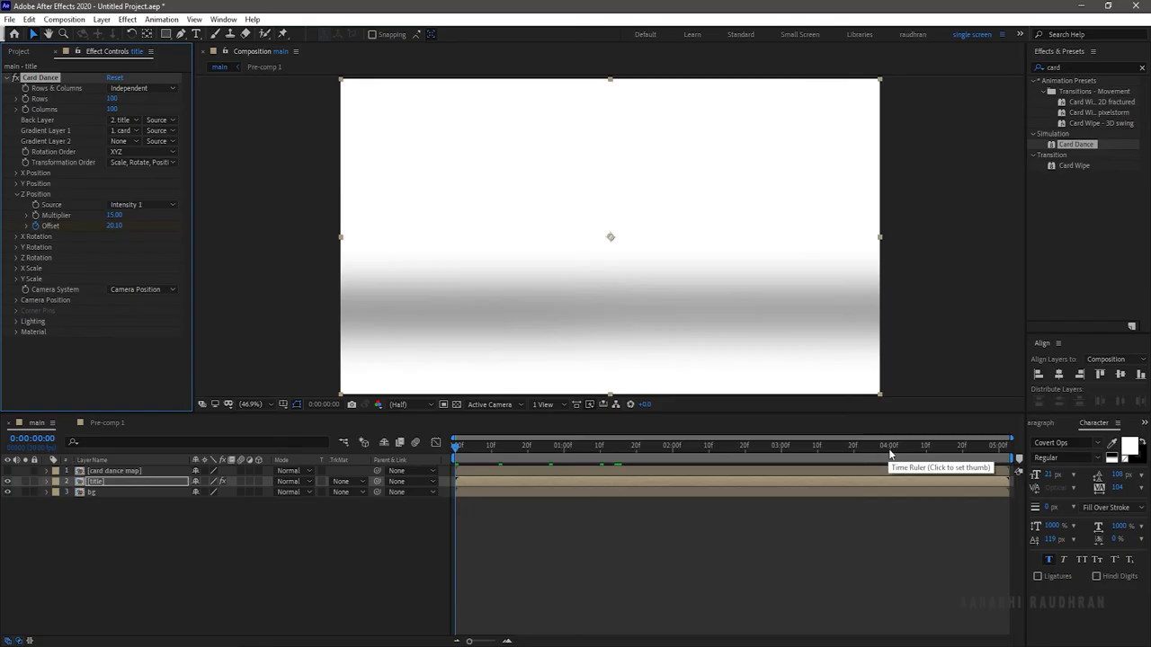
{"action": "left_click", "coordinate": [889, 447]}
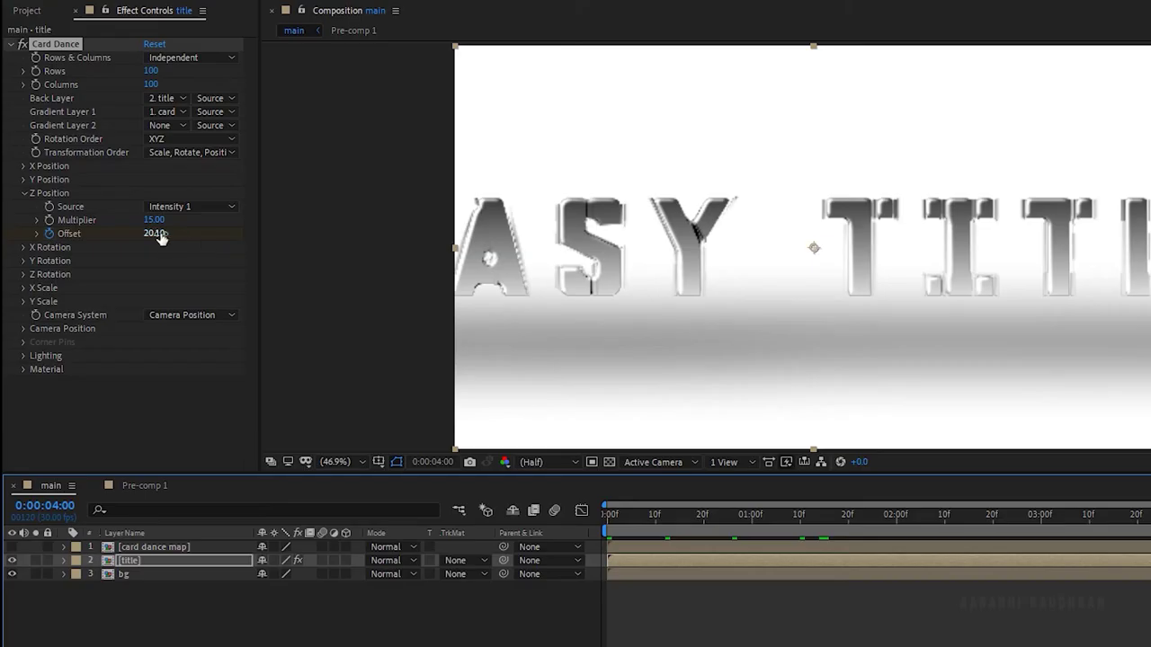
{"action": "left_click_drag", "start_coordinate": [159, 233], "coordinate": [125, 241]}
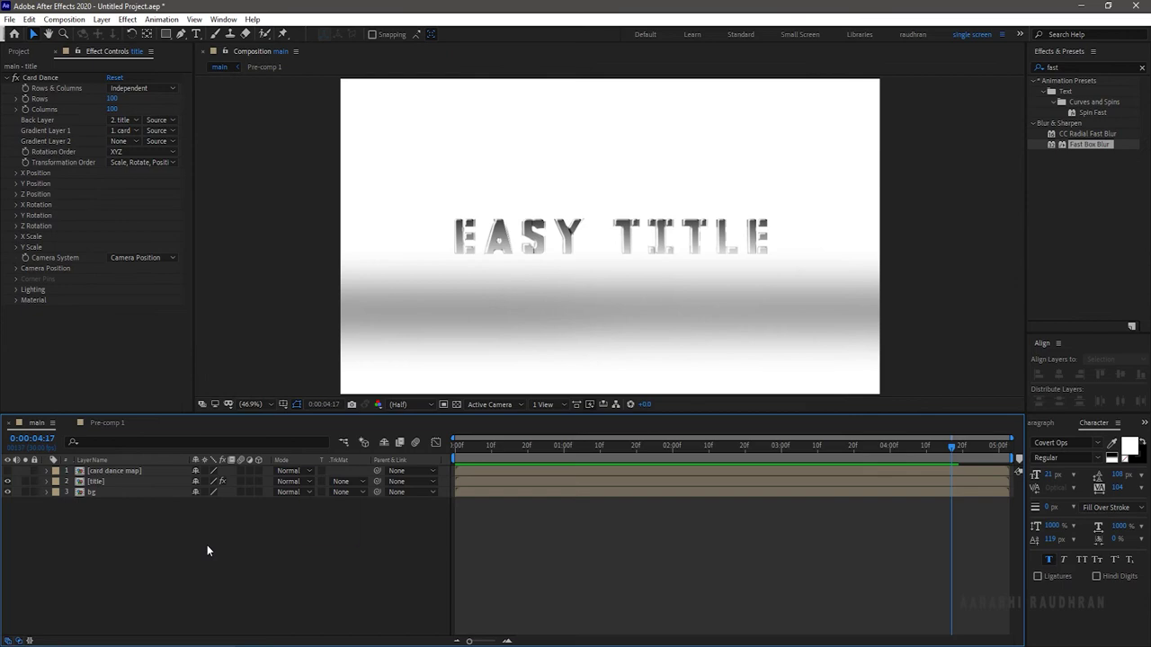
Create a white 1920 x 1080 solid in the main composition.
{"action": "right_click", "coordinate": [277, 642]}
{"action": "mouse_move", "coordinate": [316, 465]}
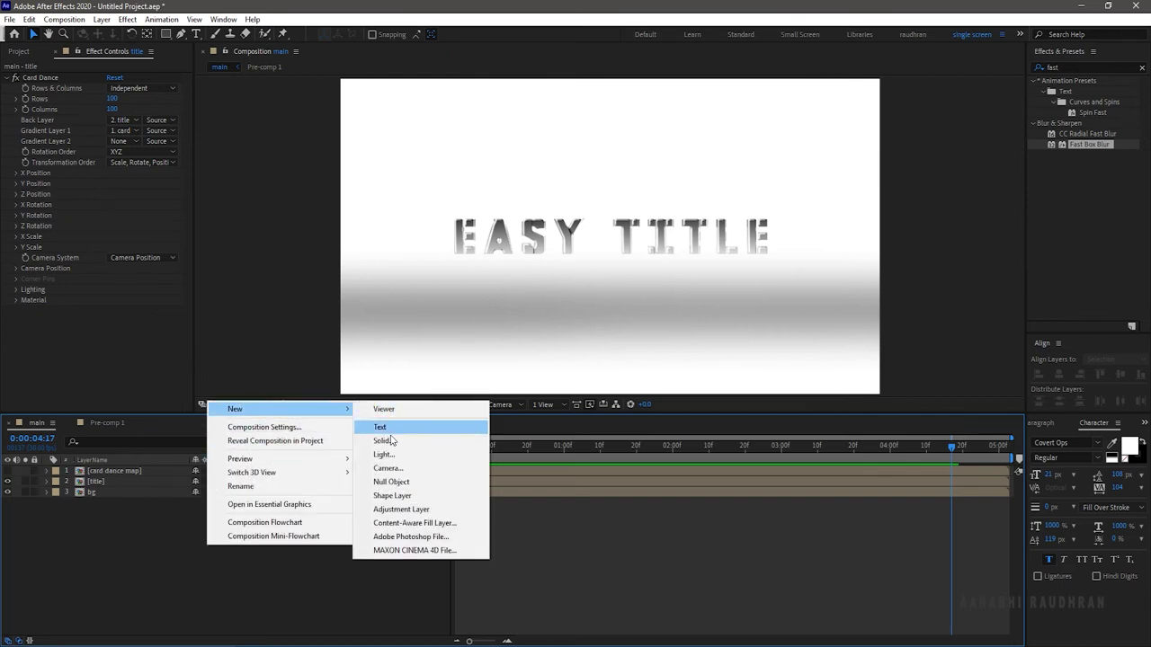
{"action": "left_click", "coordinate": [385, 441]}
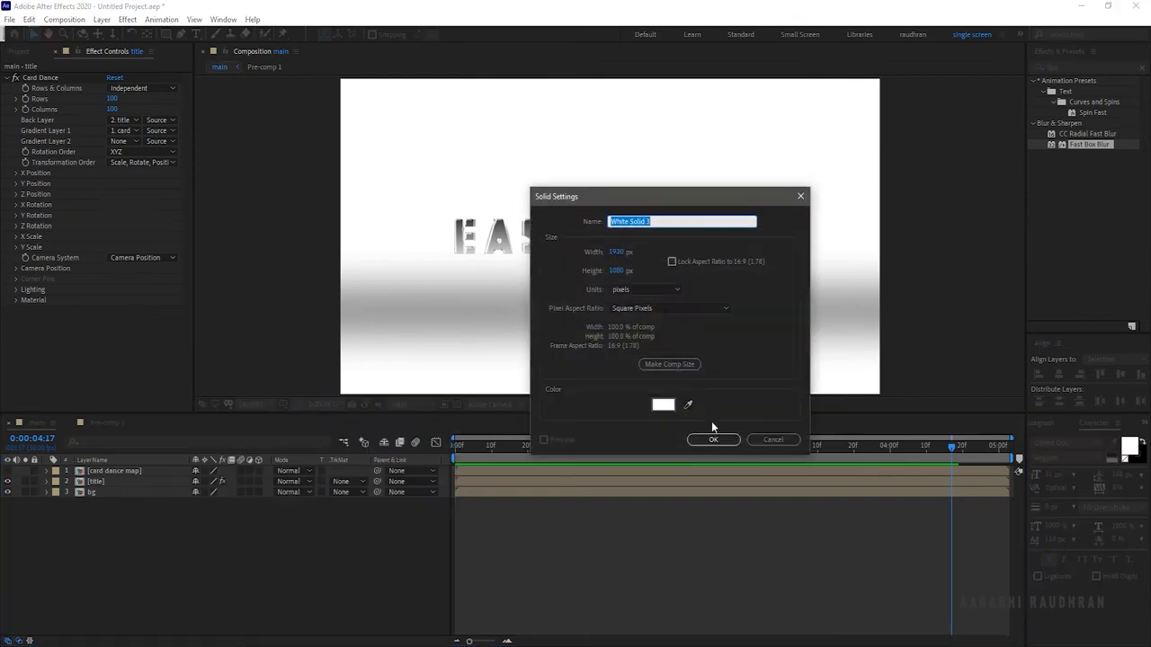
{"action": "left_click", "coordinate": [714, 440]}
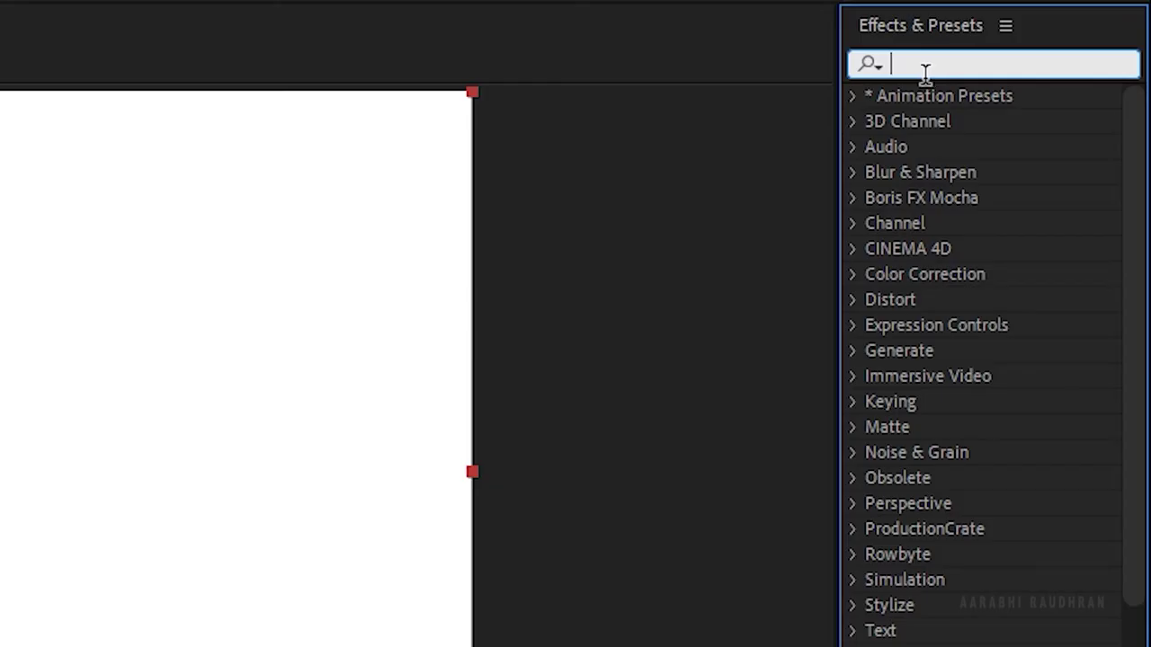
Find the Linear Wipe transition effect and apply it to the white solid.
{"action": "left_click", "coordinate": [1059, 71]}
{"action": "type", "text": "l"}
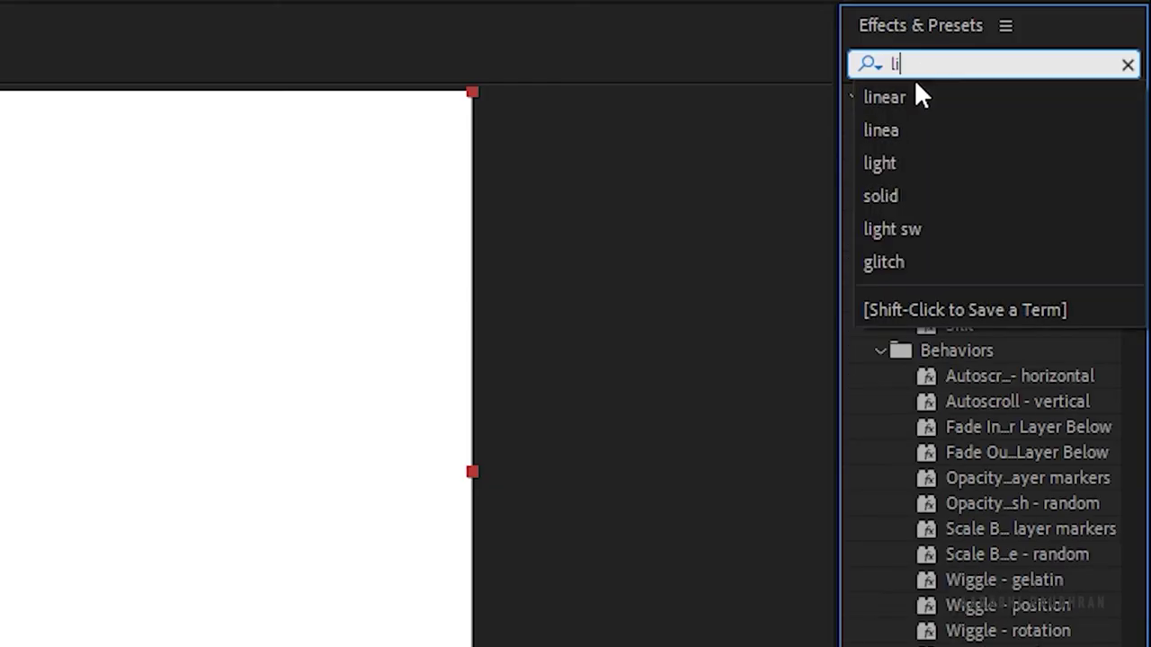
{"action": "type", "text": "inear"}
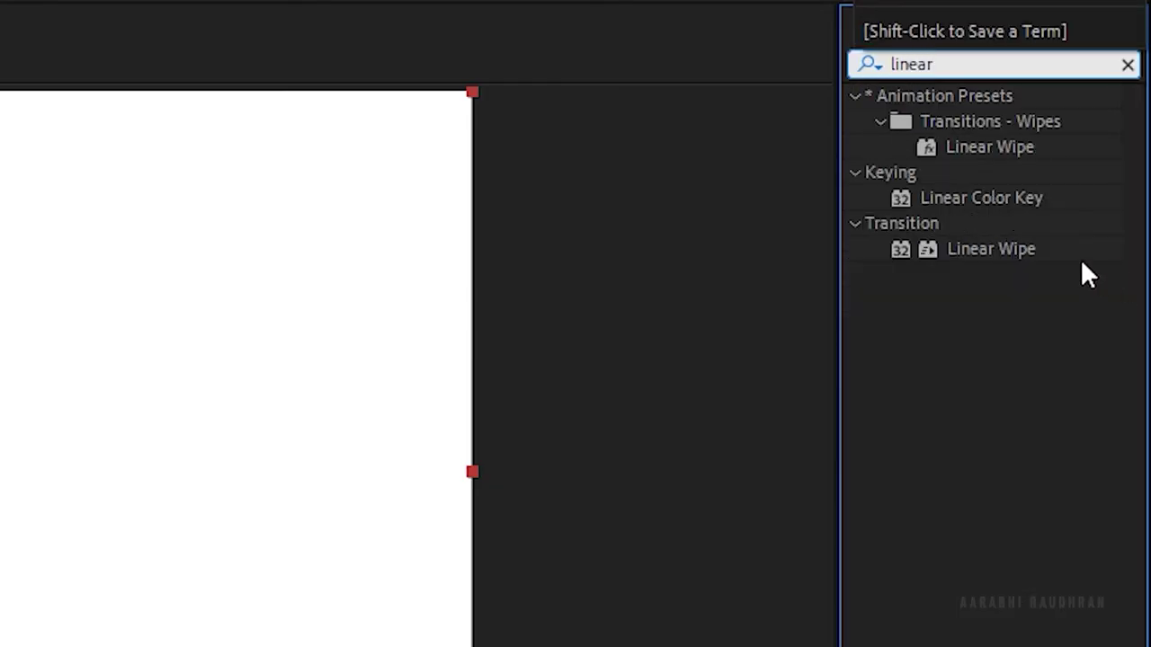
{"action": "left_click_drag", "start_coordinate": [991, 249], "coordinate": [128, 476]}
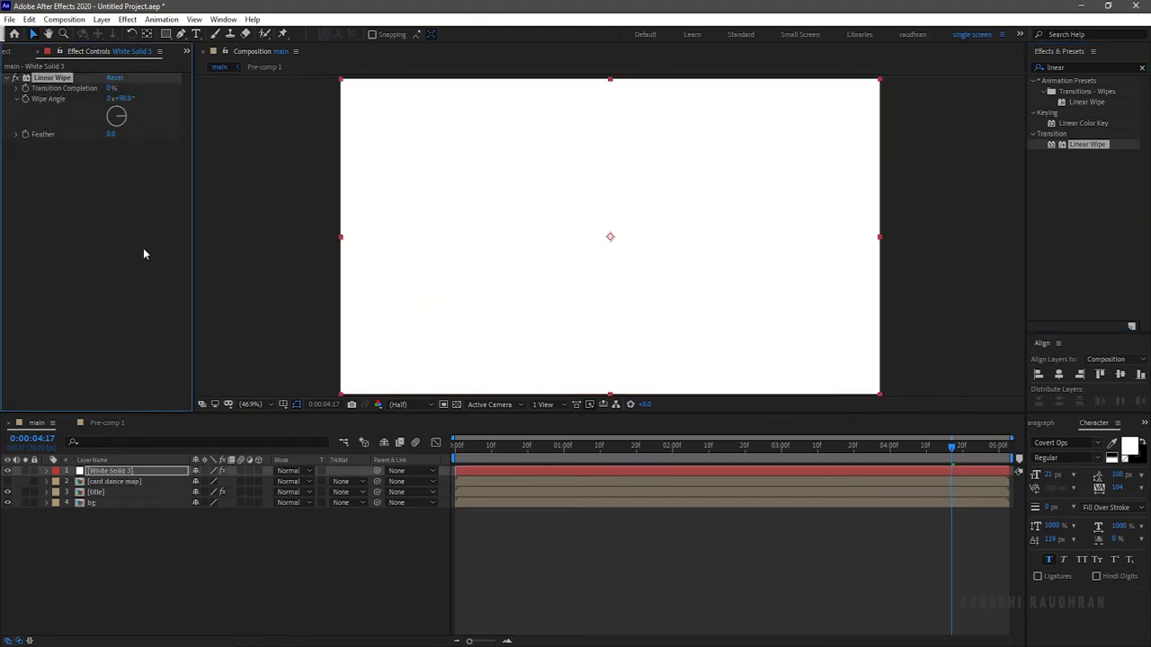
Keyframe the wipe's Transition Completion from 0% on the first frame to 100% at 0:00:04:00, with Feather set to 500.
{"action": "key", "text": "Home"}
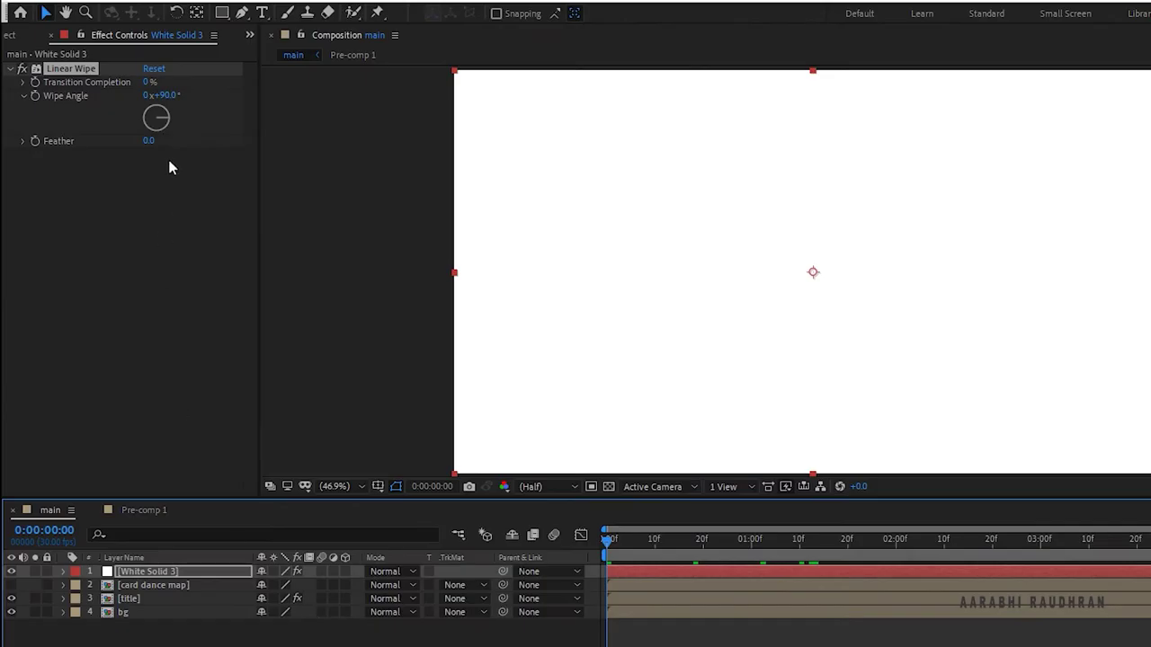
{"action": "left_click", "coordinate": [36, 81]}
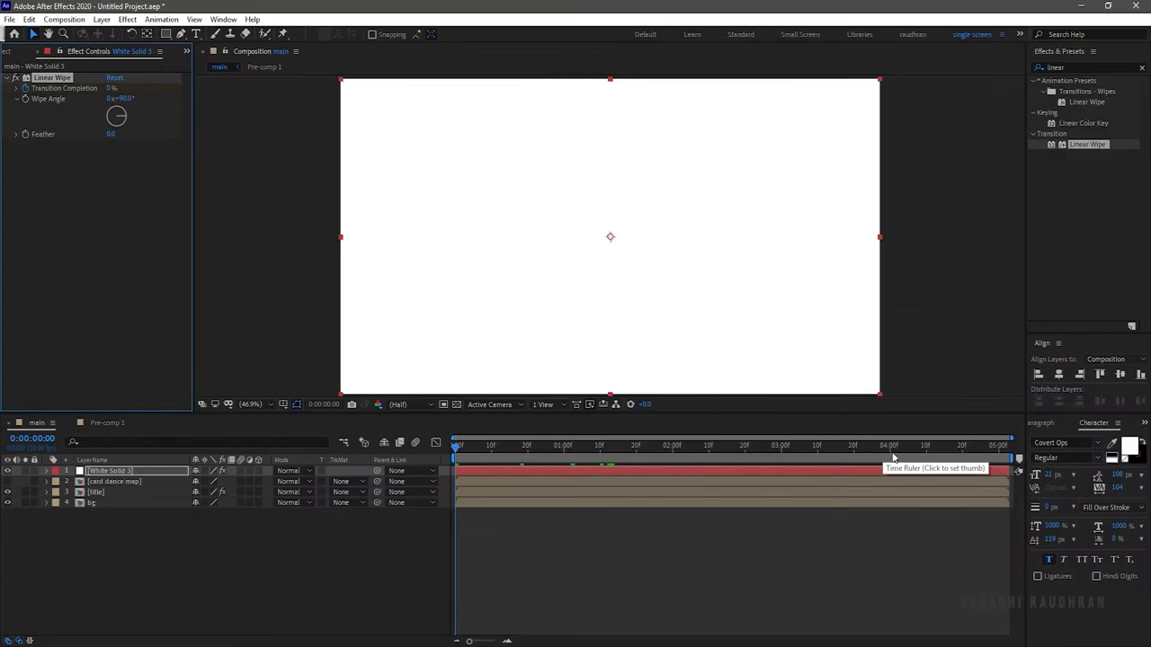
{"action": "left_click", "coordinate": [891, 459]}
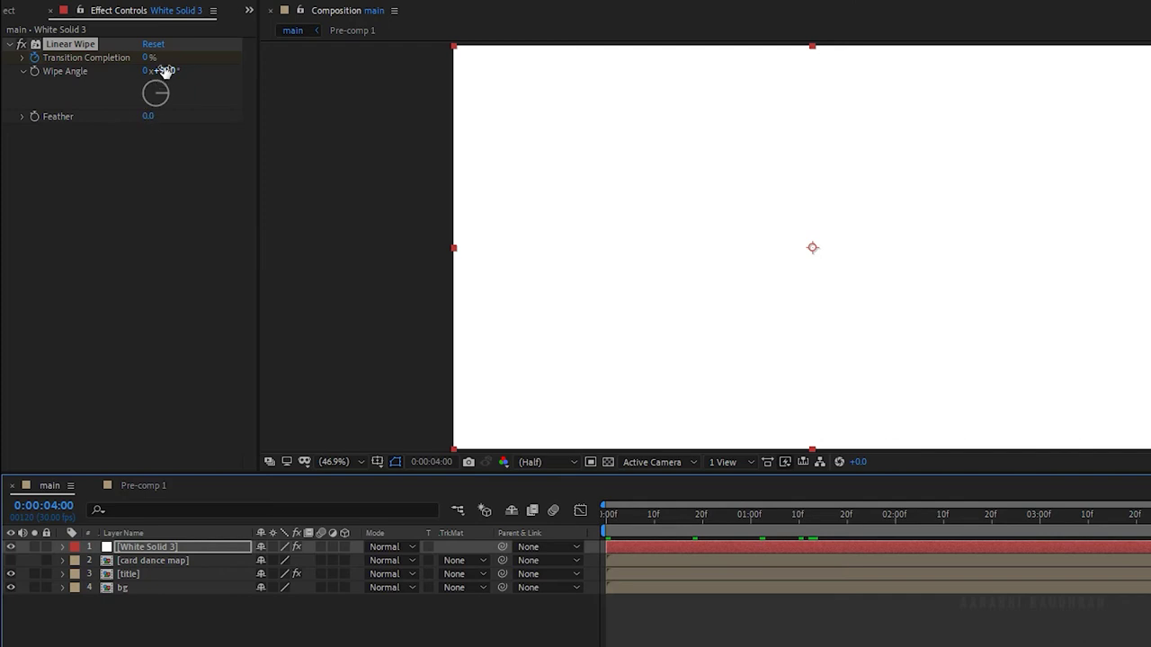
{"action": "left_click_drag", "start_coordinate": [150, 57], "coordinate": [312, 54]}
{"action": "left_click", "coordinate": [149, 116]}
{"action": "key", "text": "Return"}
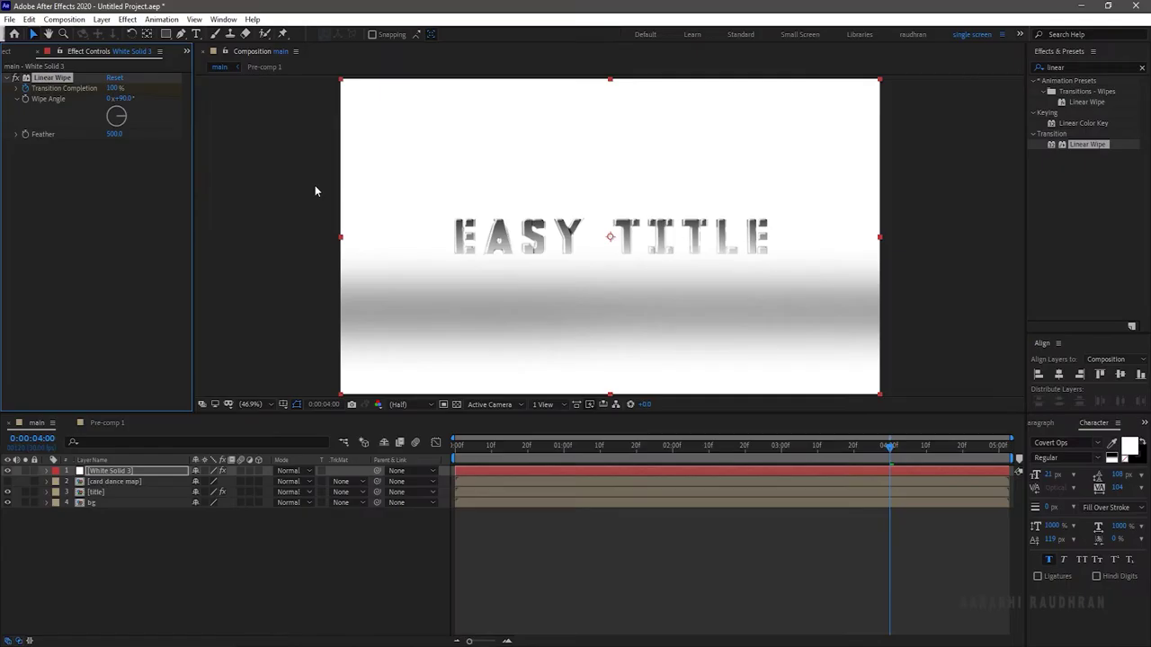
Pre-compose the white solid as "blur map" with all attributes moved, and hide the resulting layer.
{"action": "right_click", "coordinate": [120, 471]}
{"action": "left_click", "coordinate": [165, 401]}
{"action": "type", "text": "blur map"}
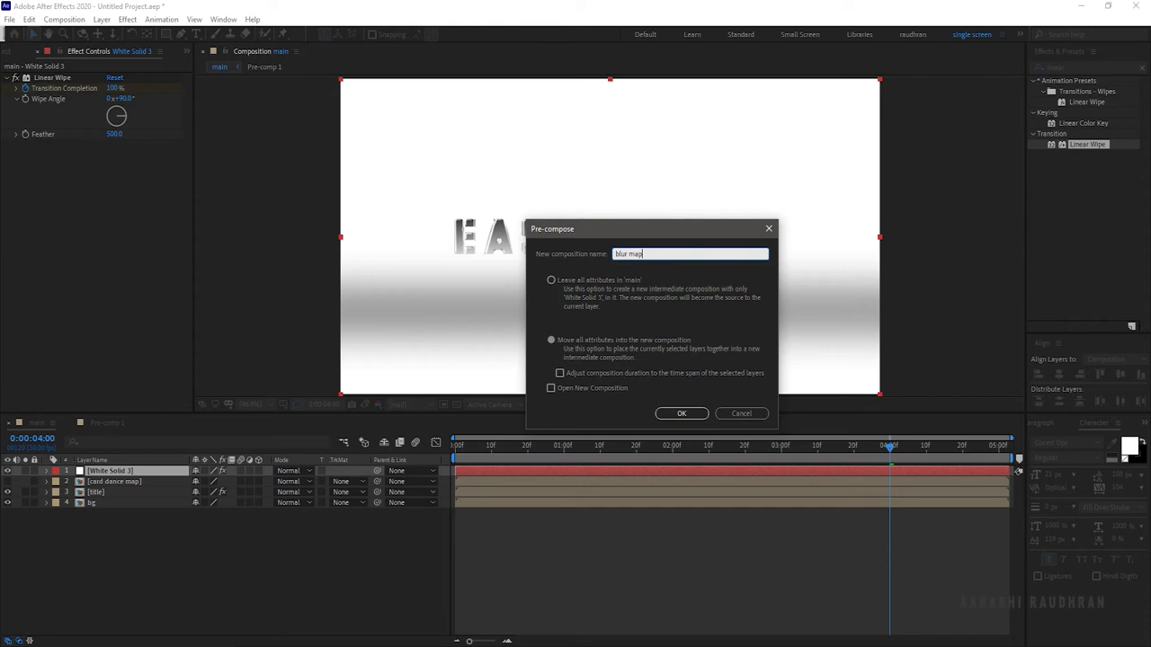
{"action": "key", "text": "Return"}
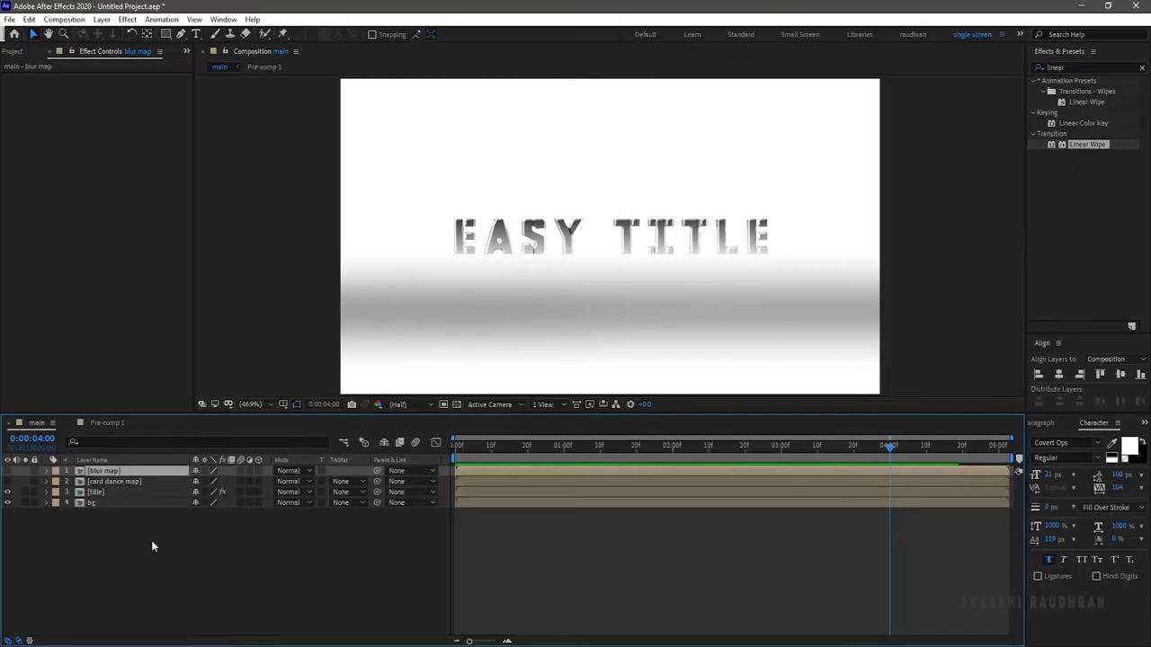
Create an adjustment layer above the other layers and apply the Camera Lens Blur effect to it.
{"action": "right_click", "coordinate": [150, 541]}
{"action": "mouse_move", "coordinate": [207, 407]}
{"action": "left_click", "coordinate": [346, 507]}
{"action": "left_click", "coordinate": [1086, 68]}
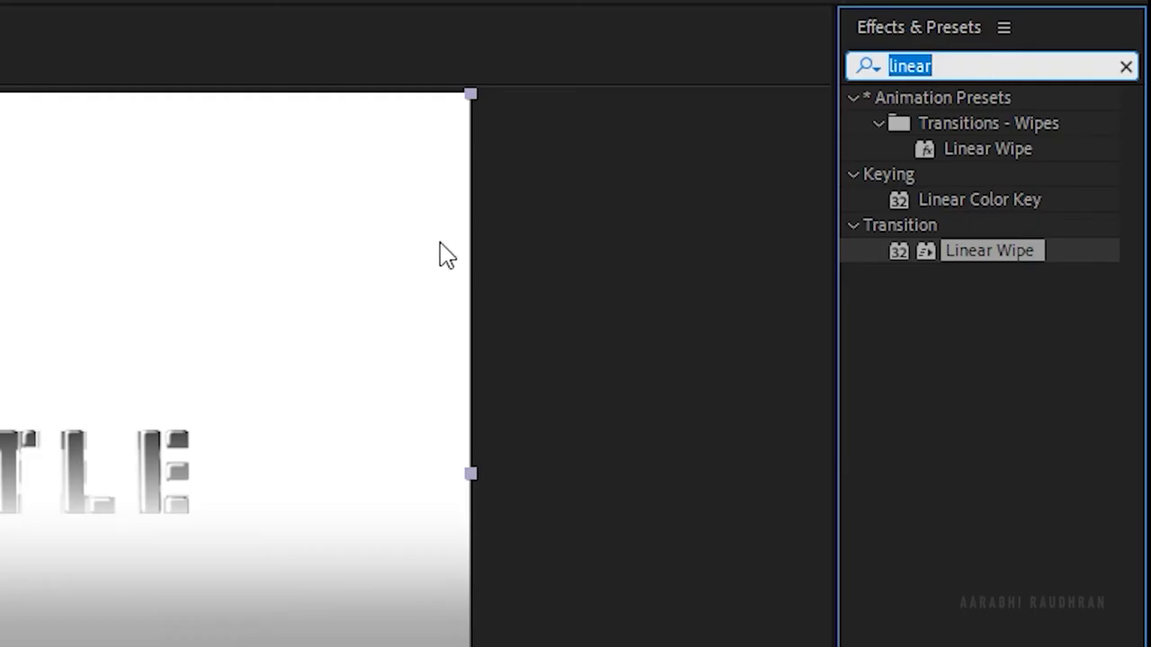
{"action": "type", "text": "camera"}
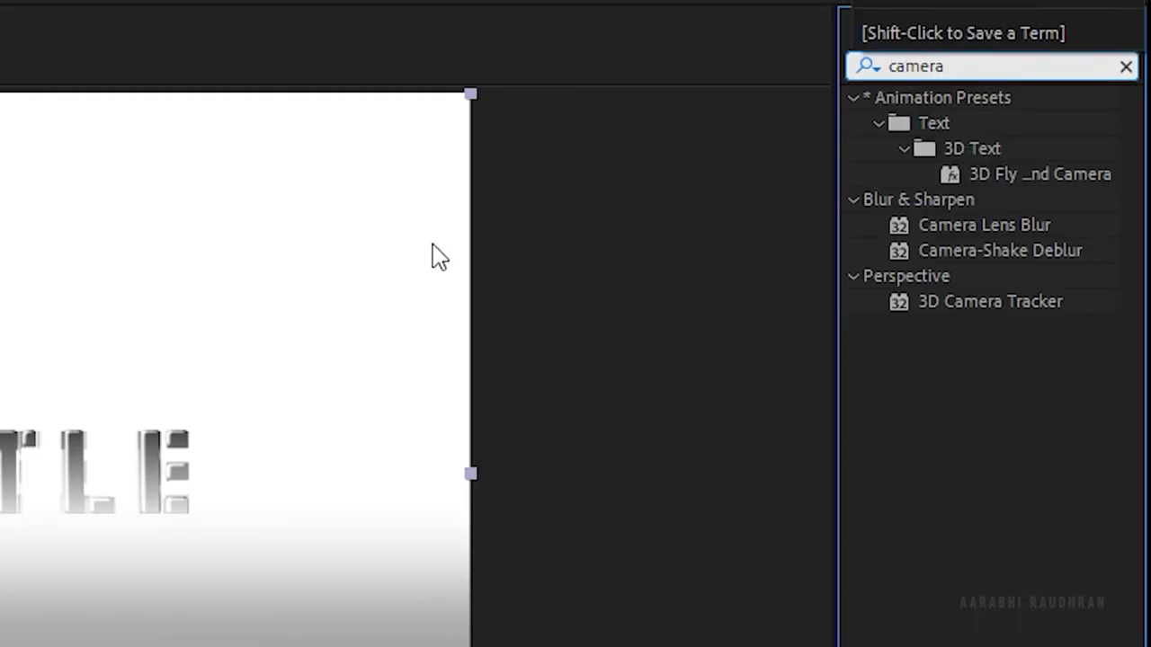
{"action": "left_click_drag", "start_coordinate": [1004, 229], "coordinate": [131, 474]}
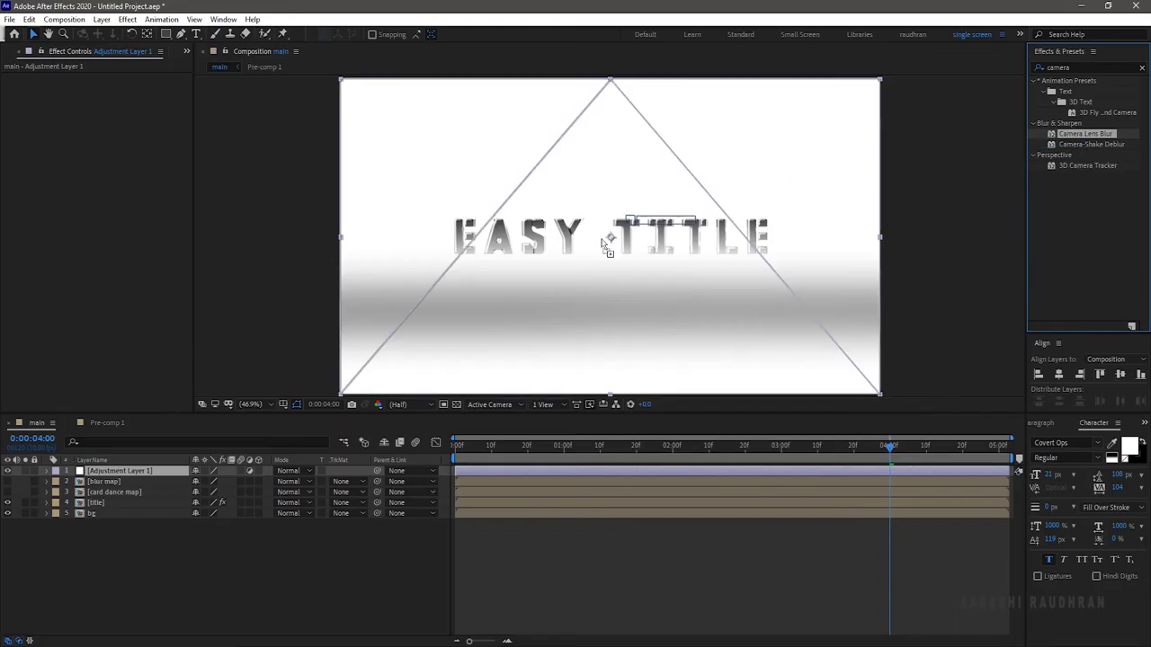
Use the blur map layer as Camera Lens Blur's blur map and go to 0:00:02:00 to preview the blur.
{"action": "left_click", "coordinate": [182, 147]}
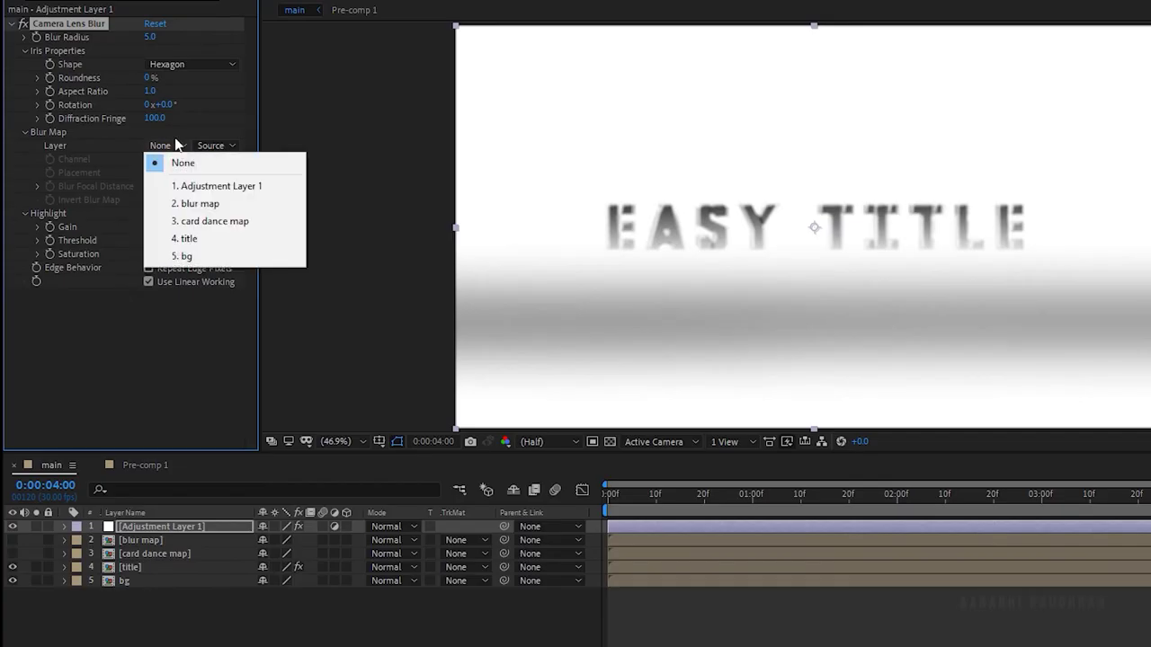
{"action": "left_click", "coordinate": [182, 201]}
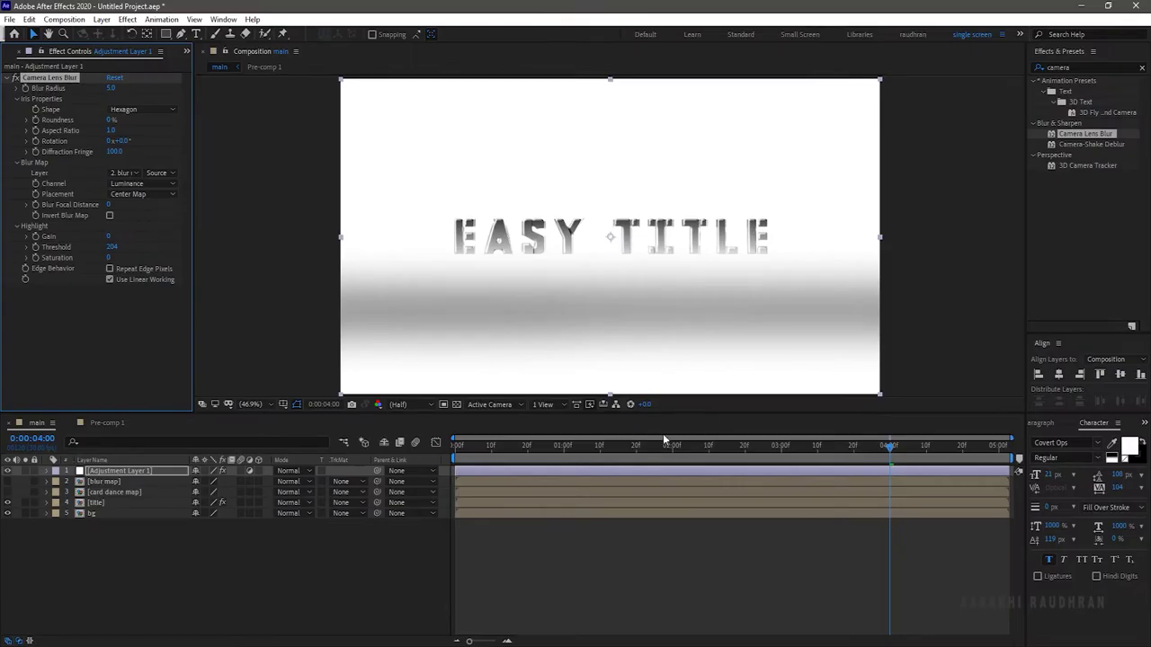
{"action": "left_click", "coordinate": [875, 500]}
{"action": "mouse_move", "coordinate": [655, 450]}
{"action": "left_mouse_down"}
{"action": "mouse_move", "coordinate": [627, 450]}
{"action": "mouse_move", "coordinate": [672, 454]}
{"action": "left_mouse_up"}
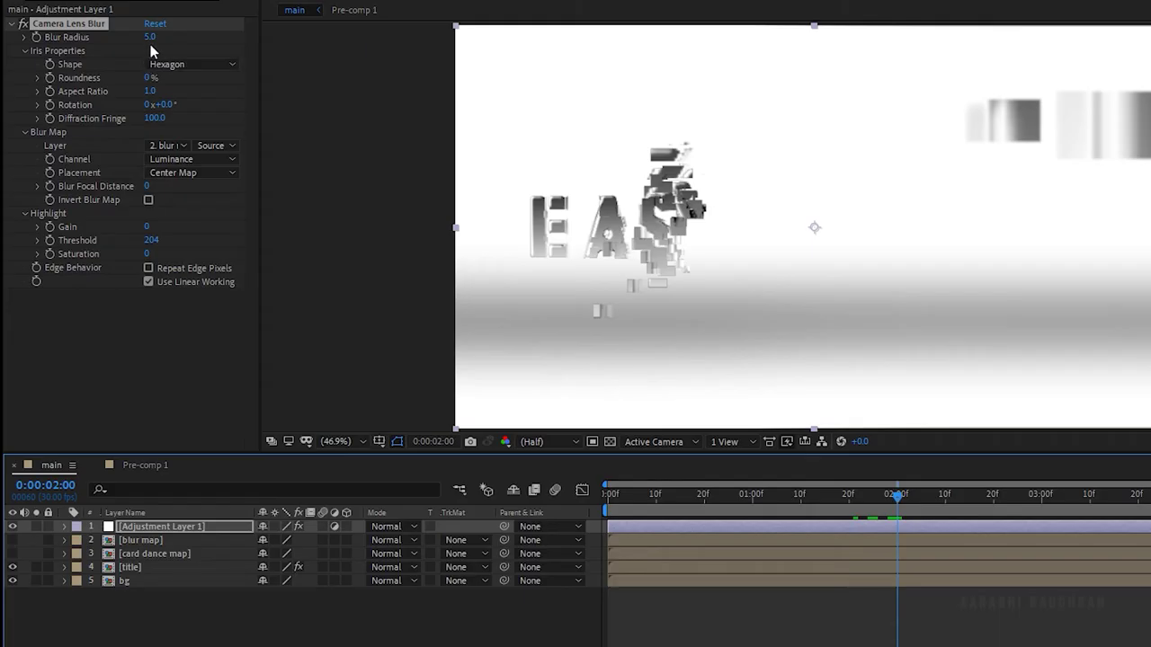
Set Camera Lens Blur's Blur Radius to 40 and turn on Repeat Edge Pixels.
{"action": "left_click", "coordinate": [151, 38]}
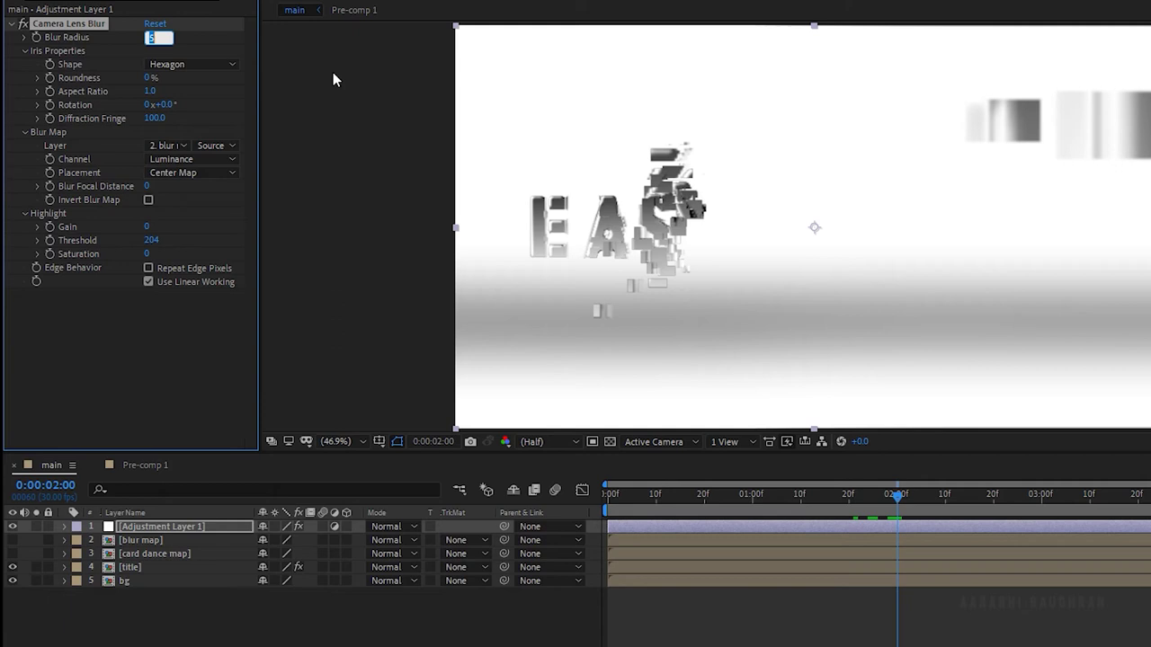
{"action": "type", "text": "40"}
{"action": "key", "text": "Return"}
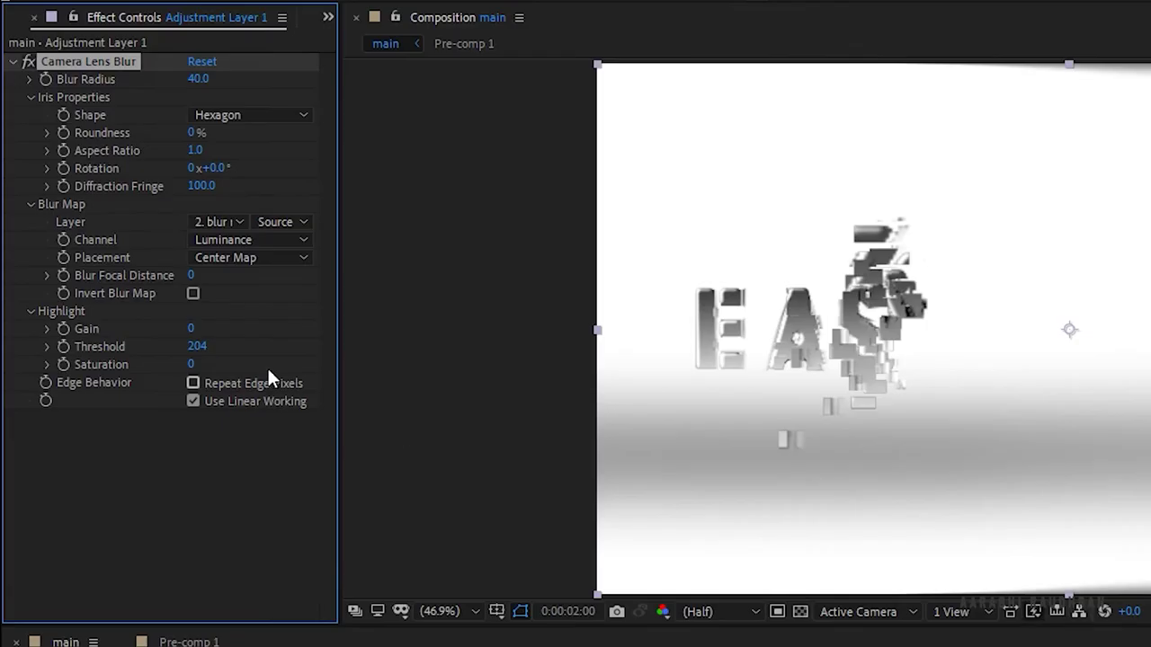
{"action": "left_click", "coordinate": [195, 384]}
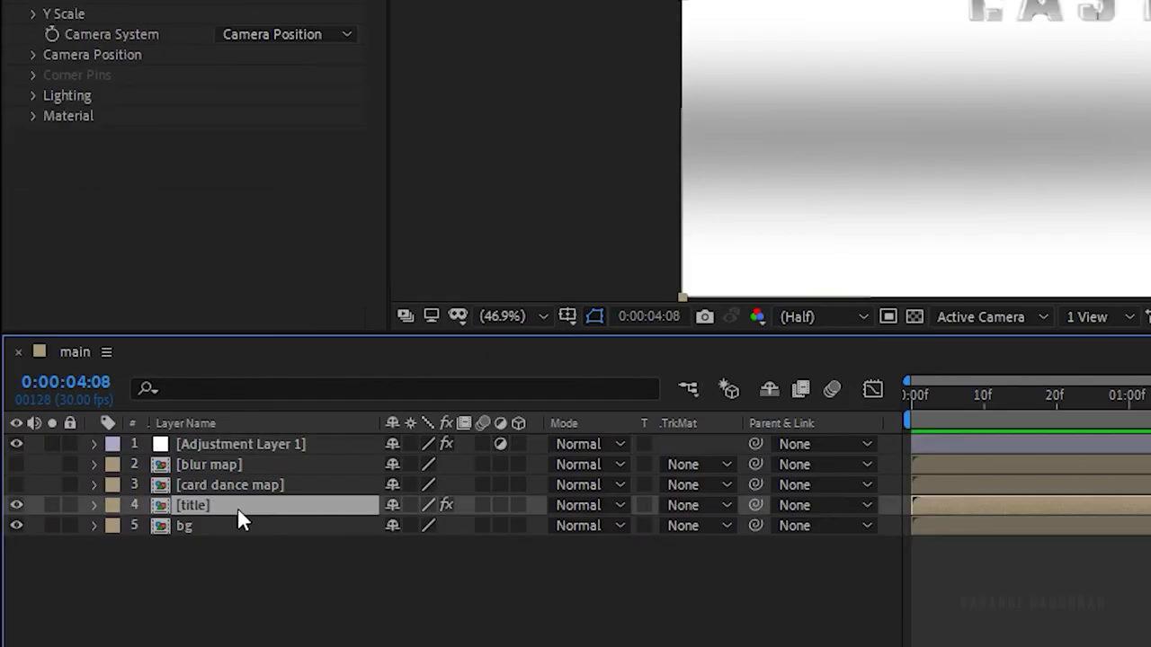
Duplicate the title layer and rename the lower copy "shadow".
{"action": "key", "text": "ctrl+d"}
{"action": "left_click", "coordinate": [270, 535]}
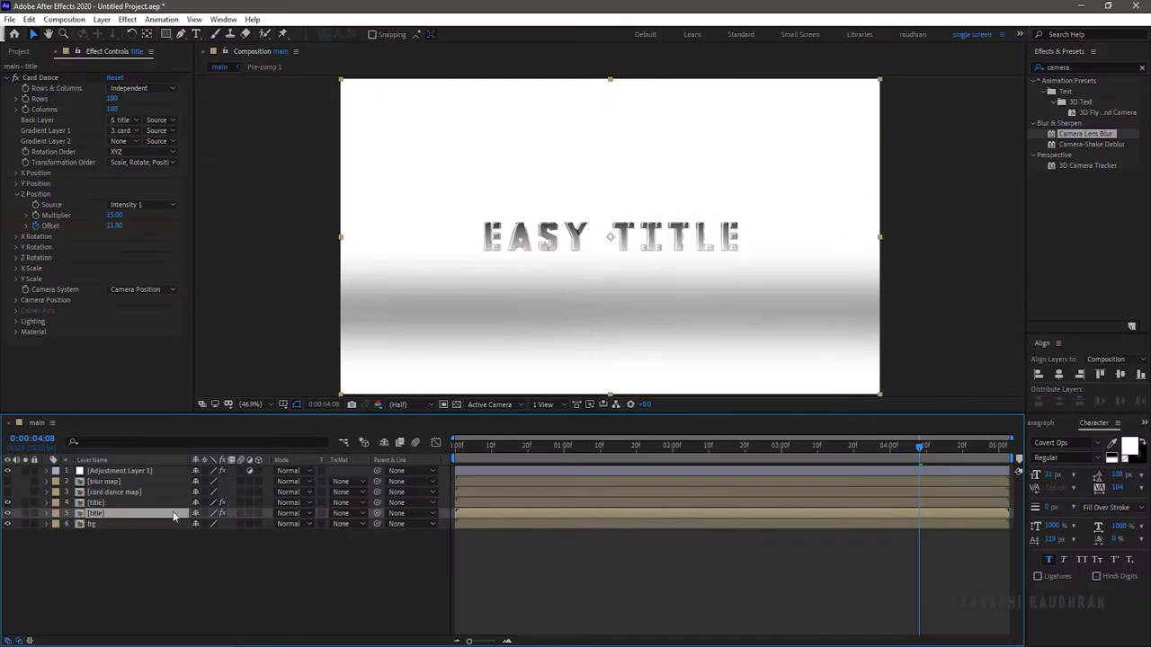
{"action": "right_click", "coordinate": [159, 516]}
{"action": "left_click", "coordinate": [203, 488]}
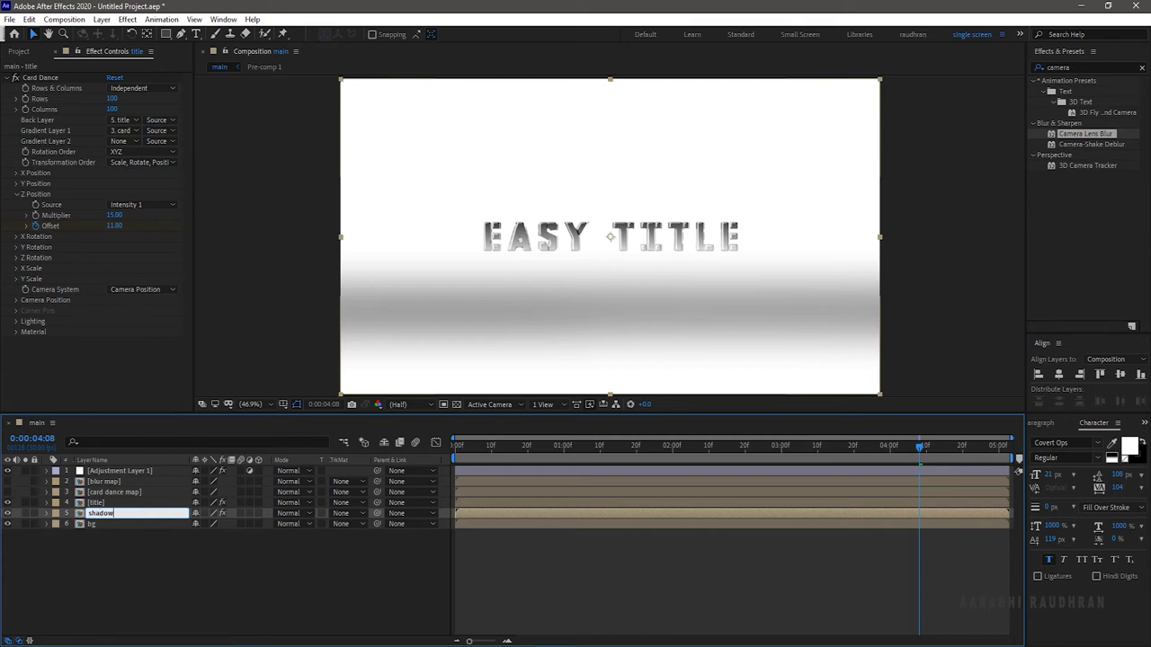
{"action": "key", "text": "Return"}
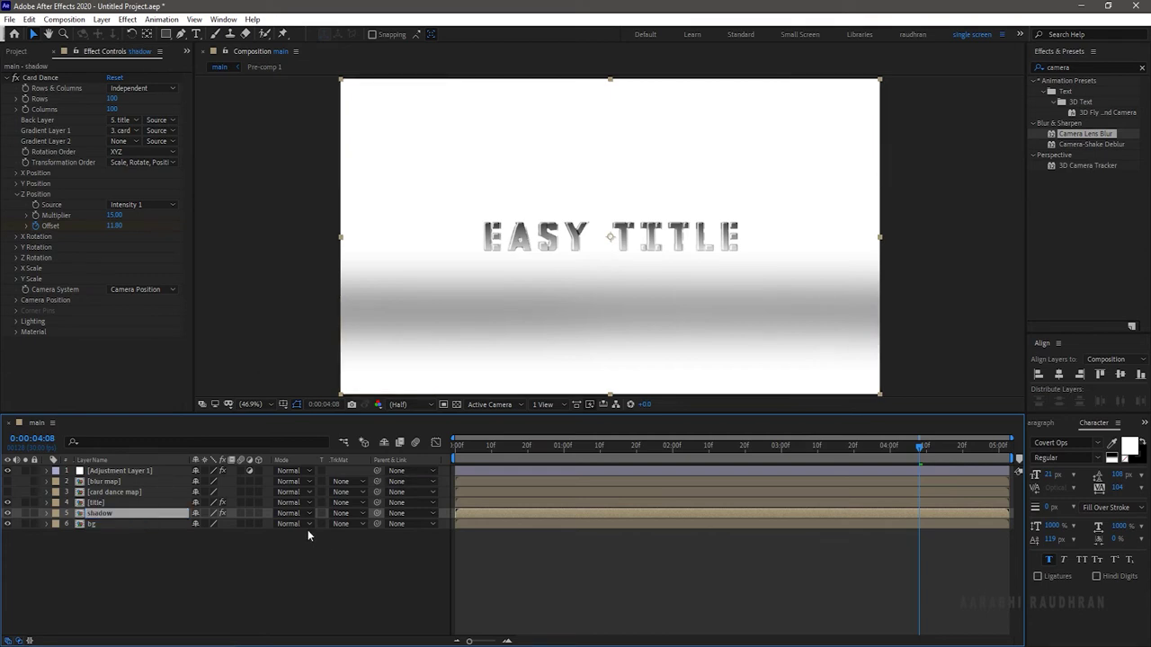
Make the shadow layer 3D and set its X Rotation to 105°.
{"action": "left_click", "coordinate": [259, 513]}
{"action": "key", "text": "r"}
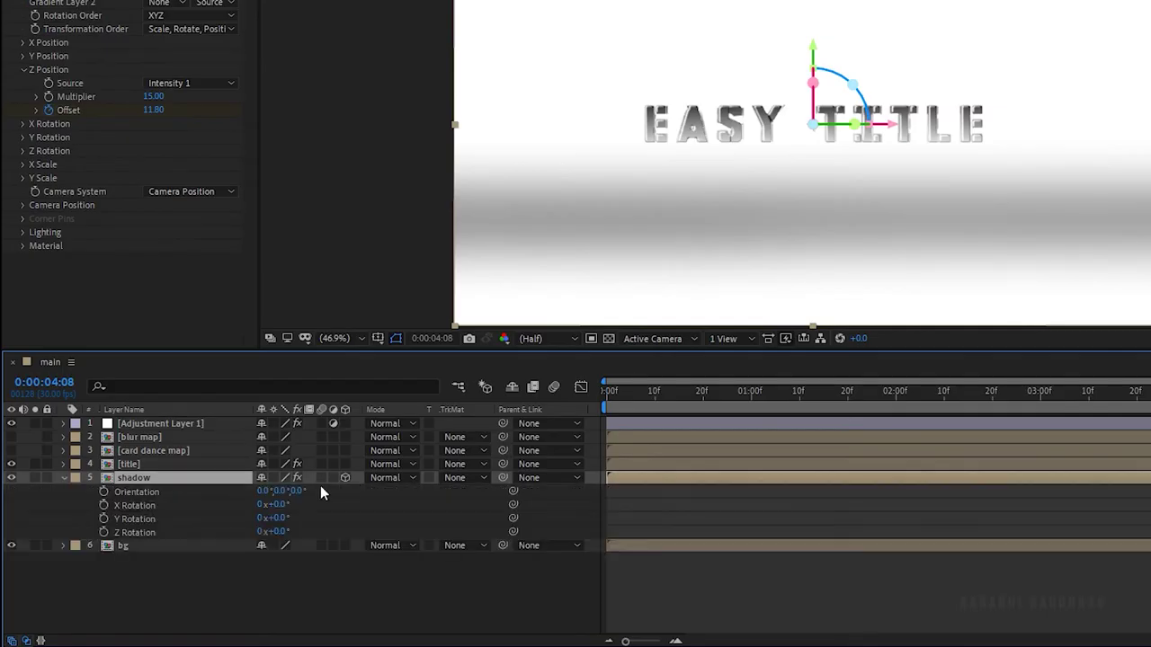
{"action": "left_click", "coordinate": [274, 506]}
{"action": "type", "text": "105"}
{"action": "key", "text": "Return"}
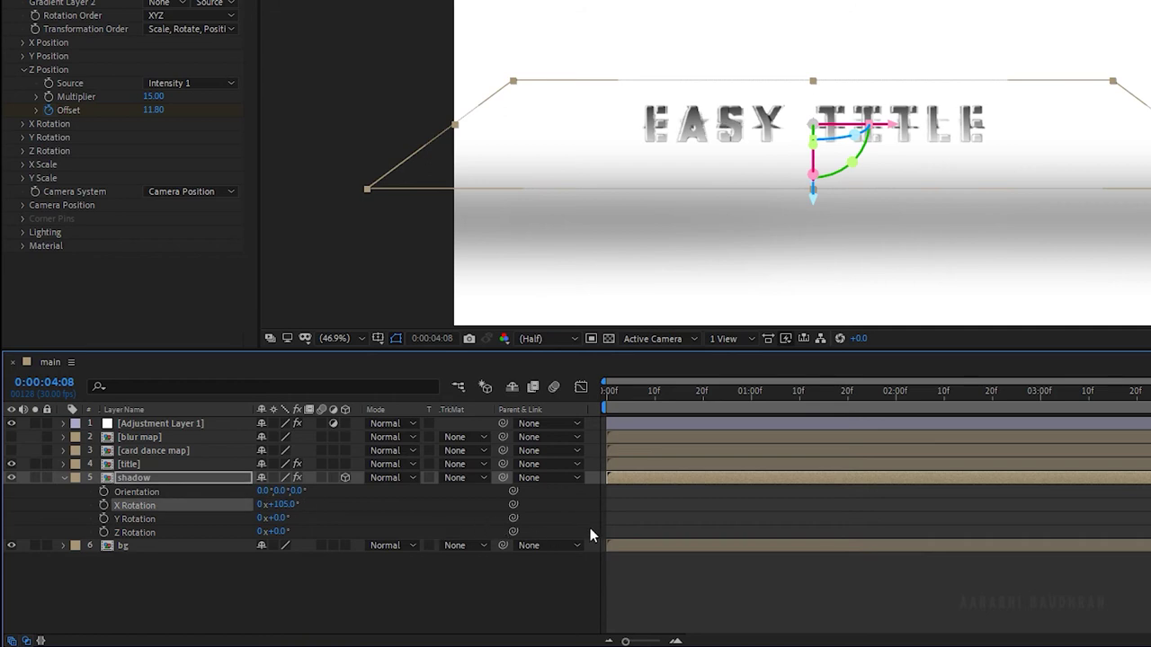
Move the shadow layer down below the title and scale it to 110%.
{"action": "key", "text": "p"}
{"action": "left_click_drag", "start_coordinate": [290, 493], "coordinate": [530, 488]}
{"action": "key", "text": "s"}
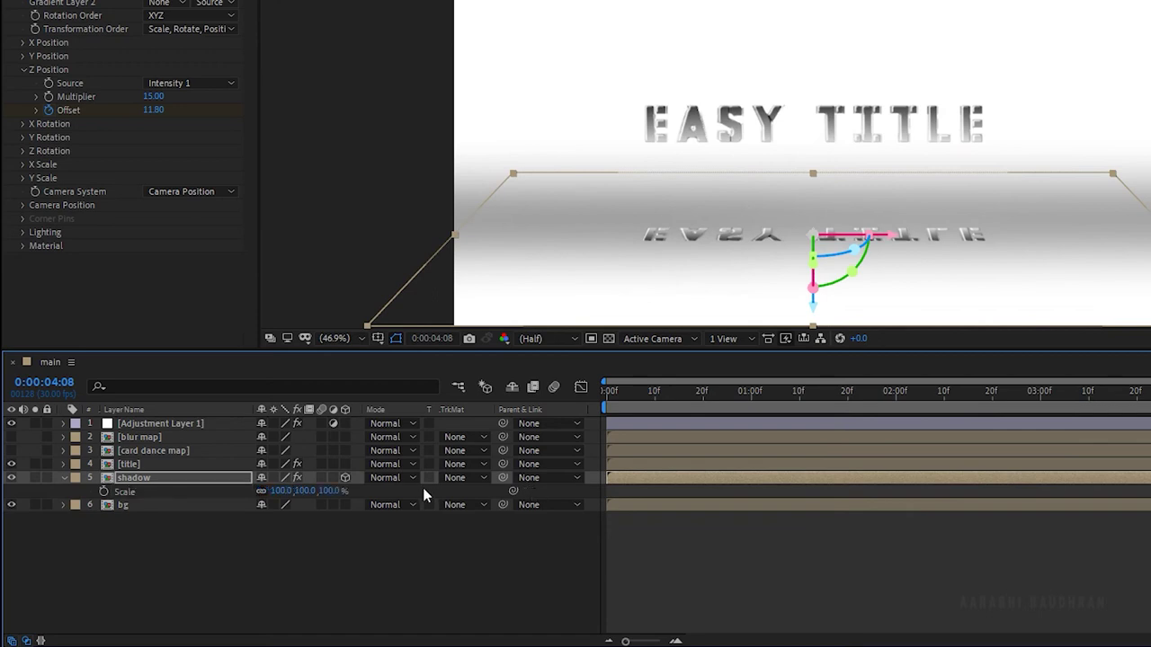
{"action": "left_click", "coordinate": [307, 491]}
{"action": "type", "text": "11"}
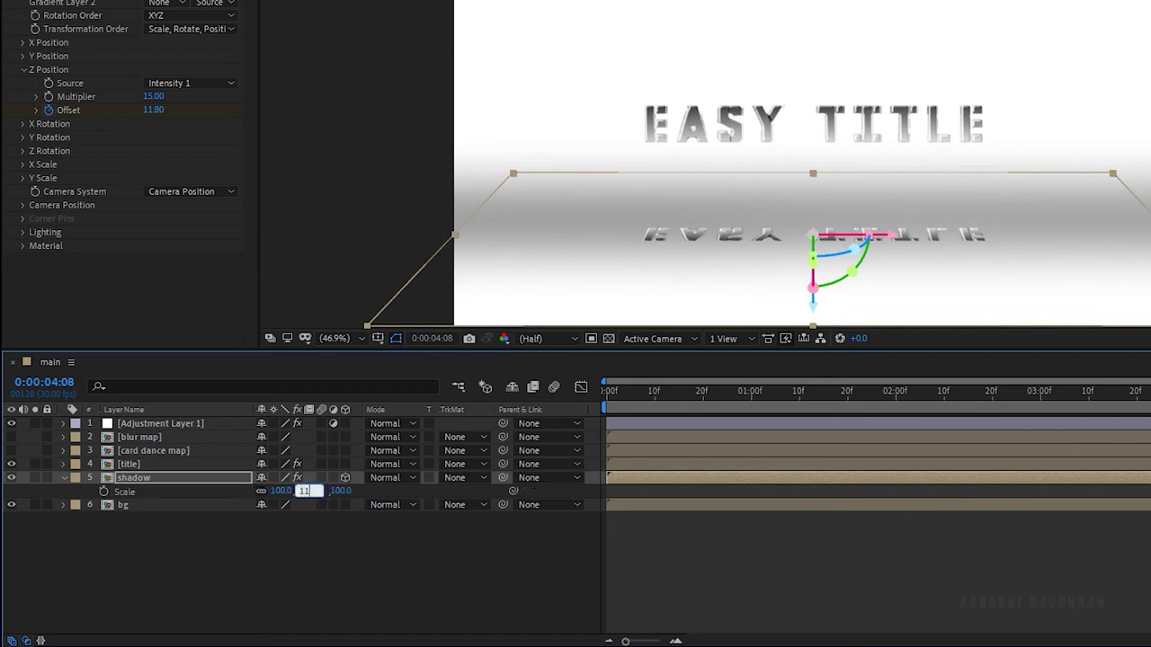
{"action": "key", "text": "Return"}
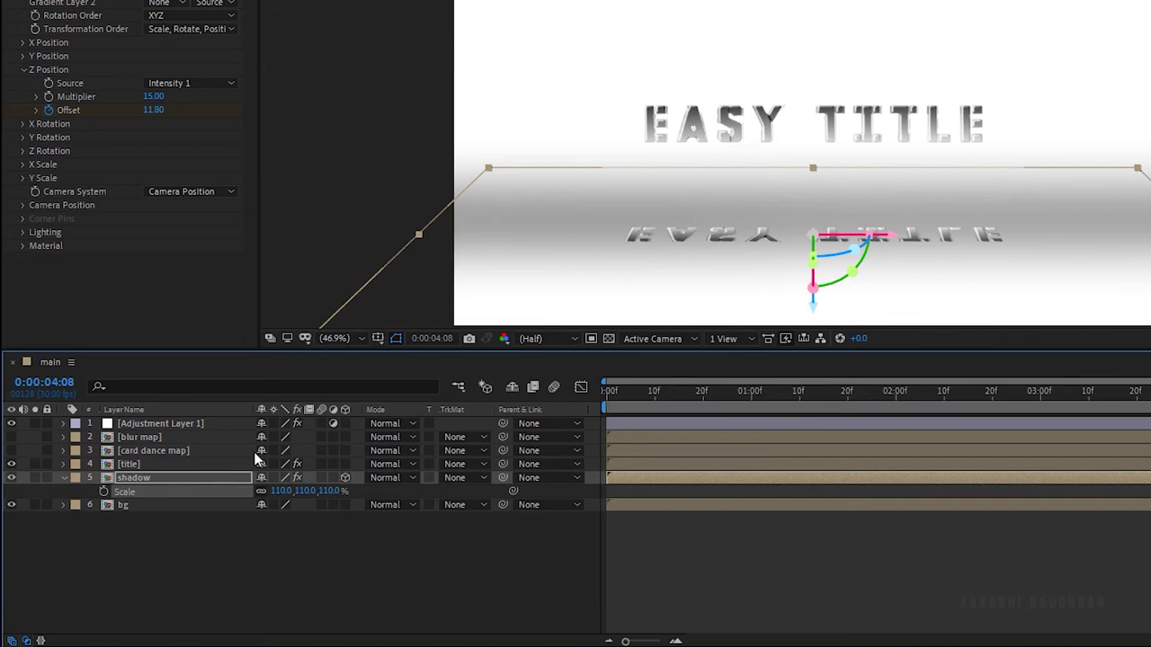
Set the shadow layer's opacity to 50%.
{"action": "key", "text": "t"}
{"action": "left_click", "coordinate": [265, 491]}
{"action": "type", "text": "70"}
{"action": "key", "text": "Return"}
Find the Fast Box Blur effect and apply it to the shadow layer.
{"action": "left_click", "coordinate": [951, 56]}
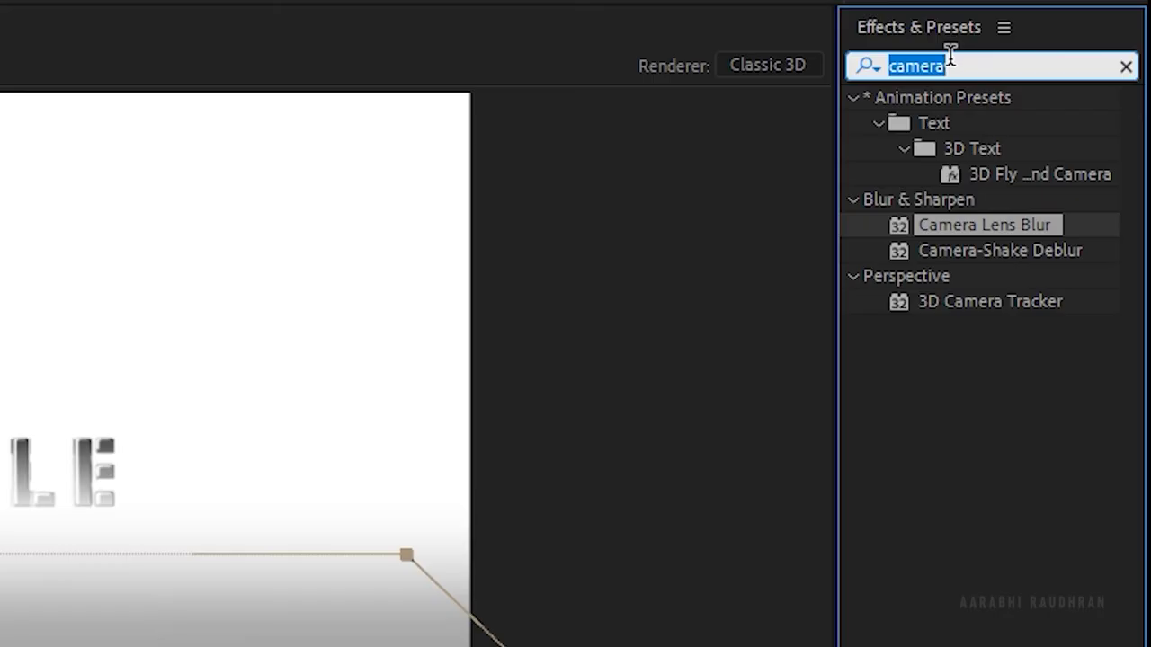
{"action": "type", "text": "fast"}
{"action": "left_click_drag", "start_coordinate": [985, 254], "coordinate": [122, 512]}
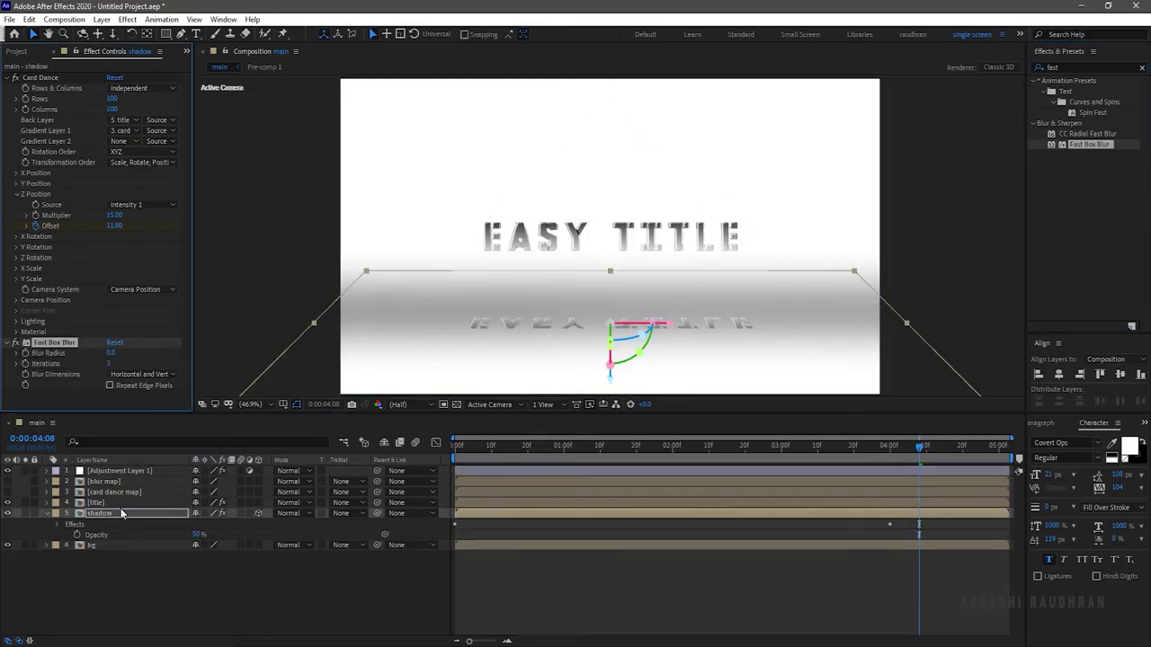
Set the shadow's Fast Box Blur radius to 10 and turn on Repeat Edge Pixels.
{"action": "left_click", "coordinate": [109, 354]}
{"action": "type", "text": "20"}
{"action": "key", "text": "Return"}
{"action": "left_click", "coordinate": [121, 353]}
{"action": "key", "text": "Return"}
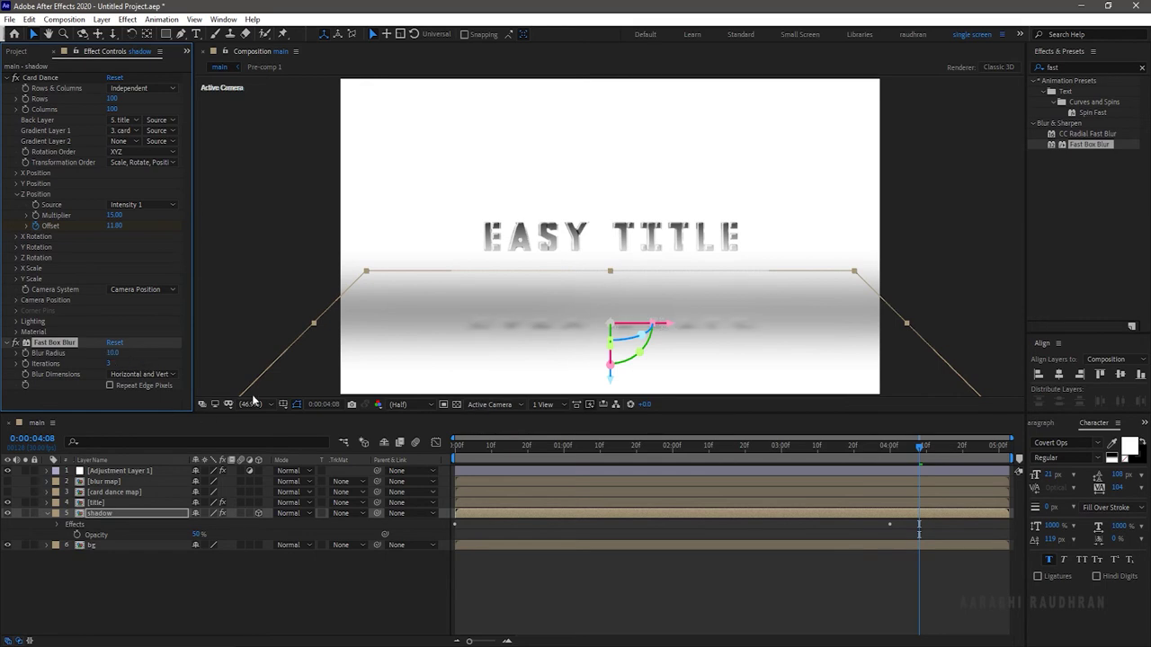
{"action": "left_click", "coordinate": [109, 386]}
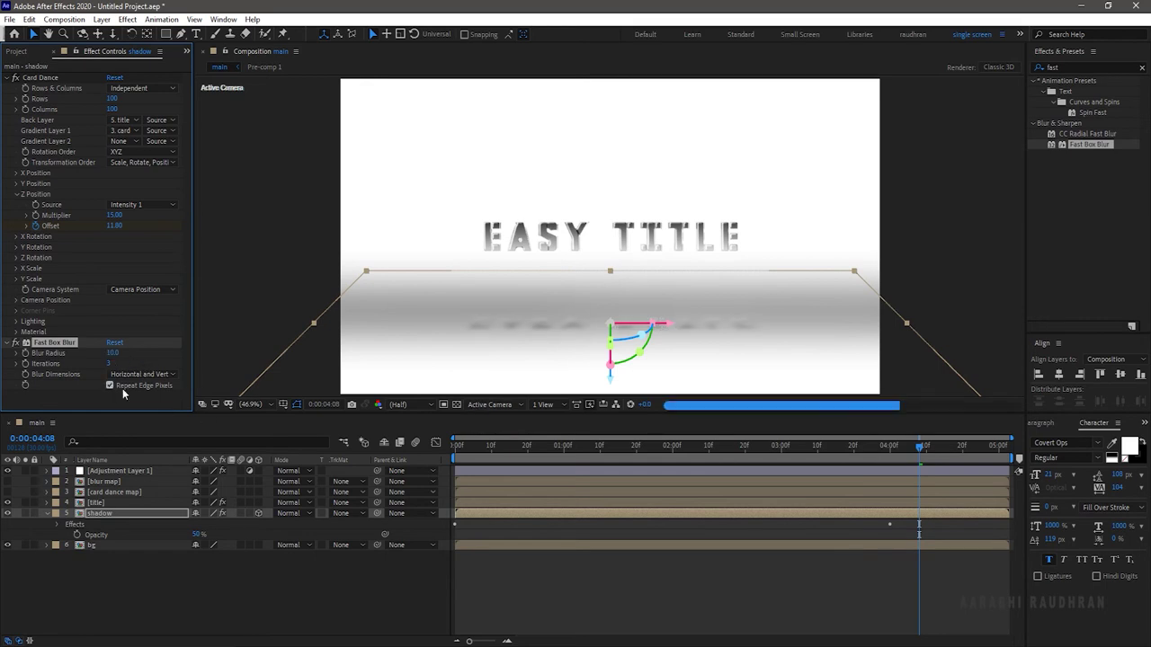
Find the Fill effect, apply it above Fast Box Blur on the shadow layer, and set its color to black.
{"action": "left_click", "coordinate": [1057, 66]}
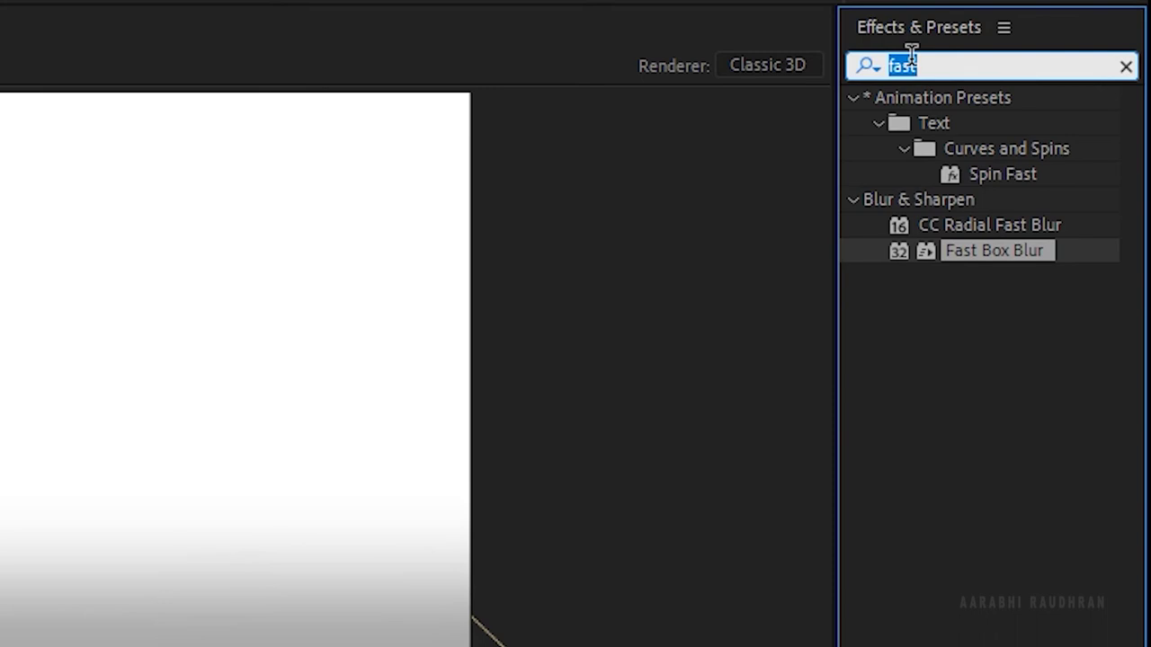
{"action": "type", "text": "fill"}
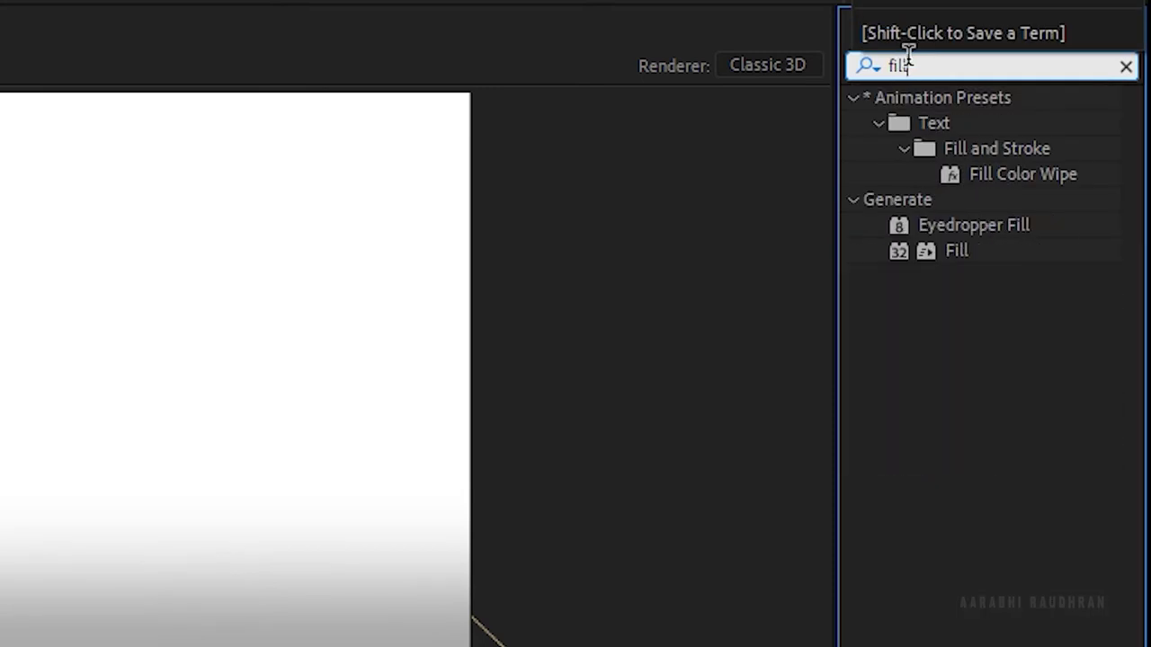
{"action": "left_click_drag", "start_coordinate": [943, 252], "coordinate": [91, 335]}
{"action": "left_click", "coordinate": [112, 311]}
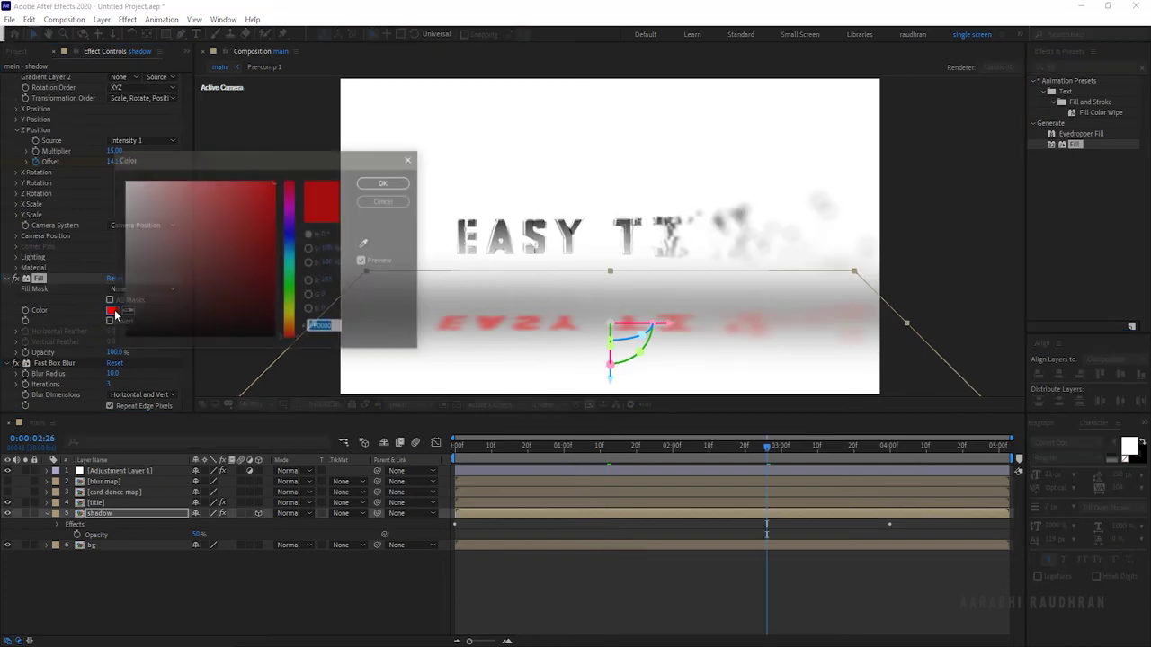
{"action": "left_click_drag", "start_coordinate": [164, 312], "coordinate": [122, 341]}
{"action": "left_click", "coordinate": [385, 182]}
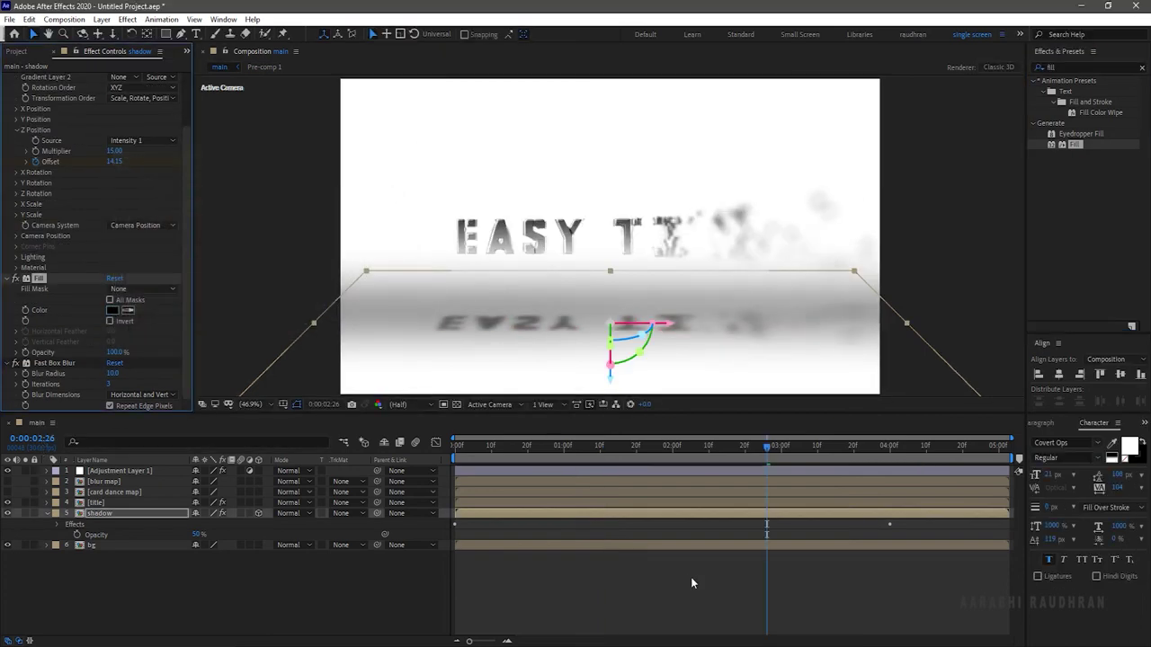
Turn on motion blur for the title and shadow layers.
{"action": "left_click", "coordinate": [110, 373]}
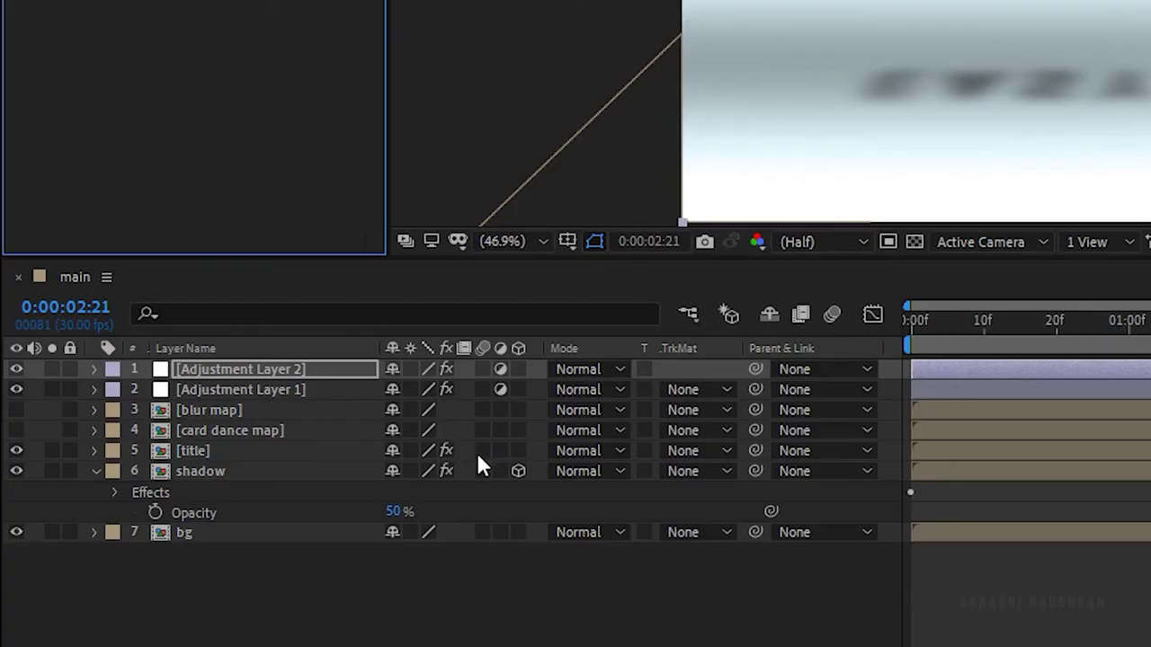
{"action": "left_click", "coordinate": [480, 451]}
{"action": "left_click", "coordinate": [480, 469]}
Find the Tint effect and apply it to the title layer.
{"action": "left_click", "coordinate": [943, 69]}
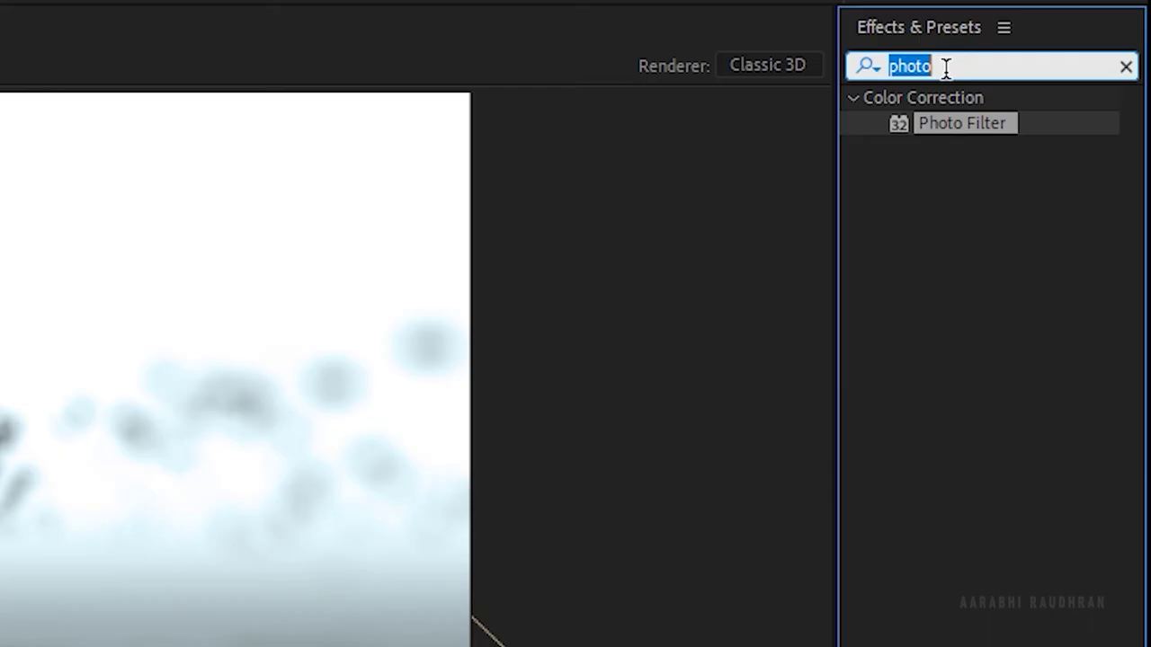
{"action": "type", "text": "tint"}
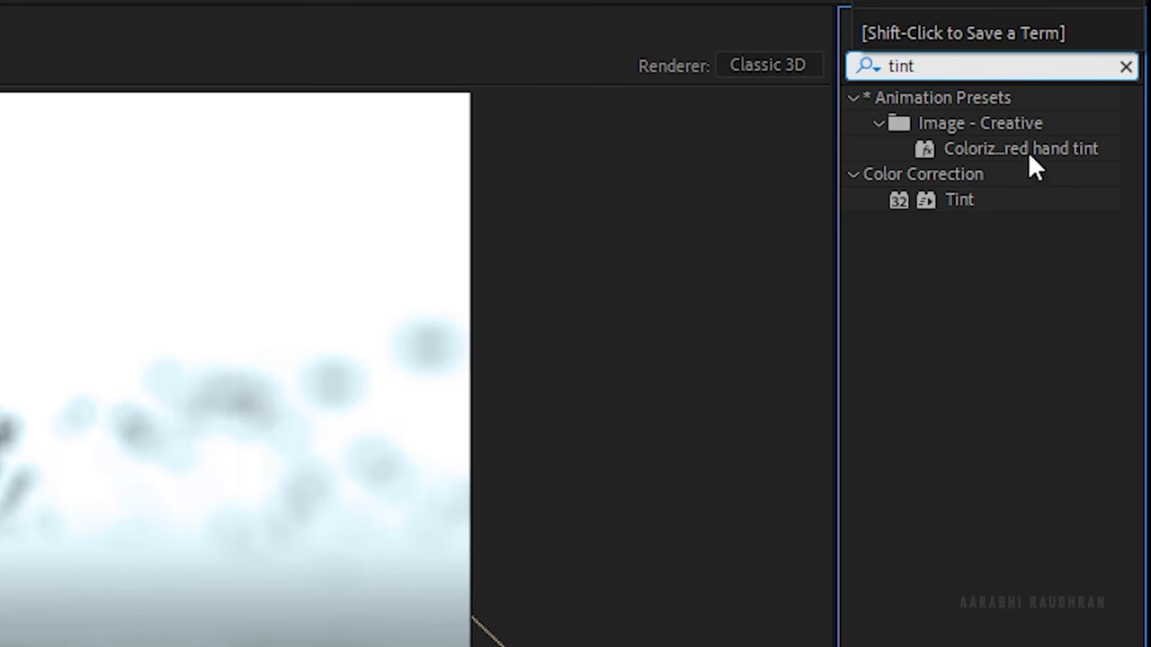
{"action": "left_click_drag", "start_coordinate": [957, 199], "coordinate": [99, 509]}
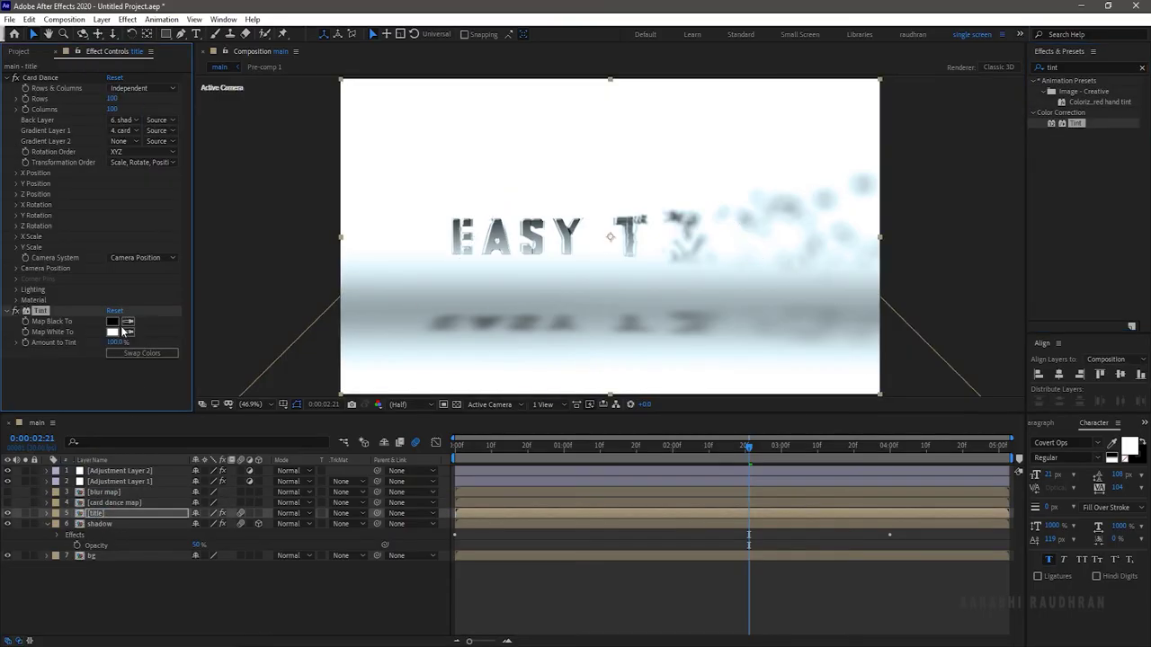
Set the title's Tint to map white to a bright cyan.
{"action": "left_click", "coordinate": [113, 333]}
{"action": "left_click", "coordinate": [290, 263]}
{"action": "left_click_drag", "start_coordinate": [256, 202], "coordinate": [293, 166]}
{"action": "left_click", "coordinate": [395, 182]}
Set the title's Tint to map black to a saturated blue.
{"action": "left_click", "coordinate": [112, 321]}
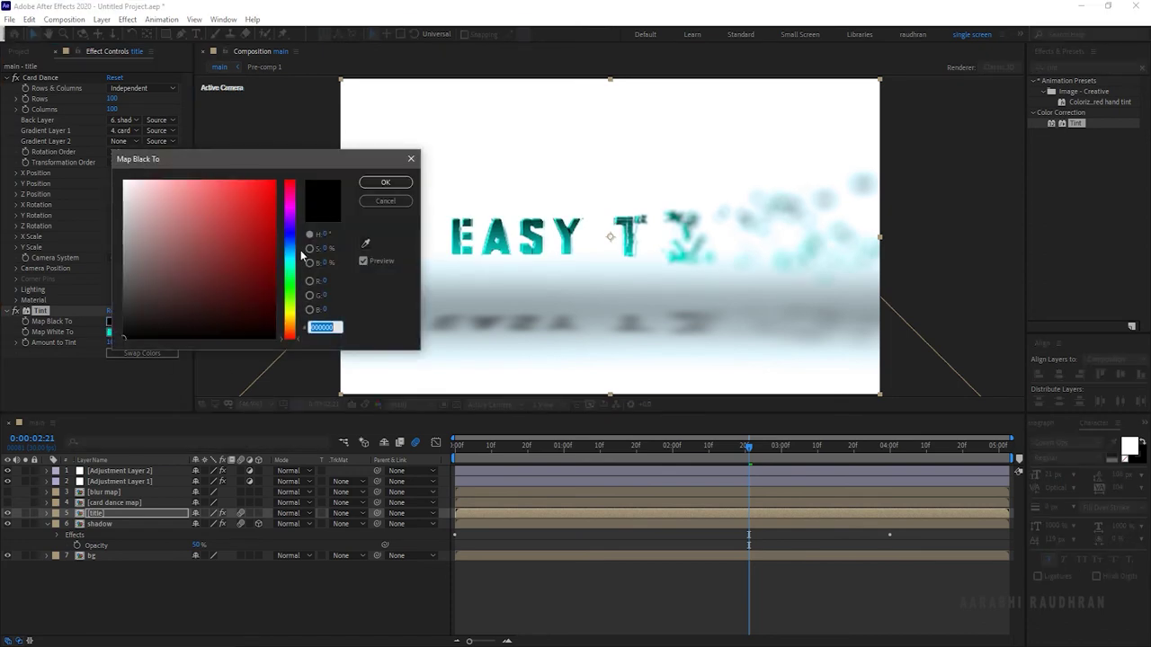
{"action": "left_click", "coordinate": [290, 249]}
{"action": "left_click_drag", "start_coordinate": [256, 202], "coordinate": [299, 149]}
{"action": "left_click_drag", "start_coordinate": [288, 243], "coordinate": [315, 196]}
{"action": "key", "text": "Return"}
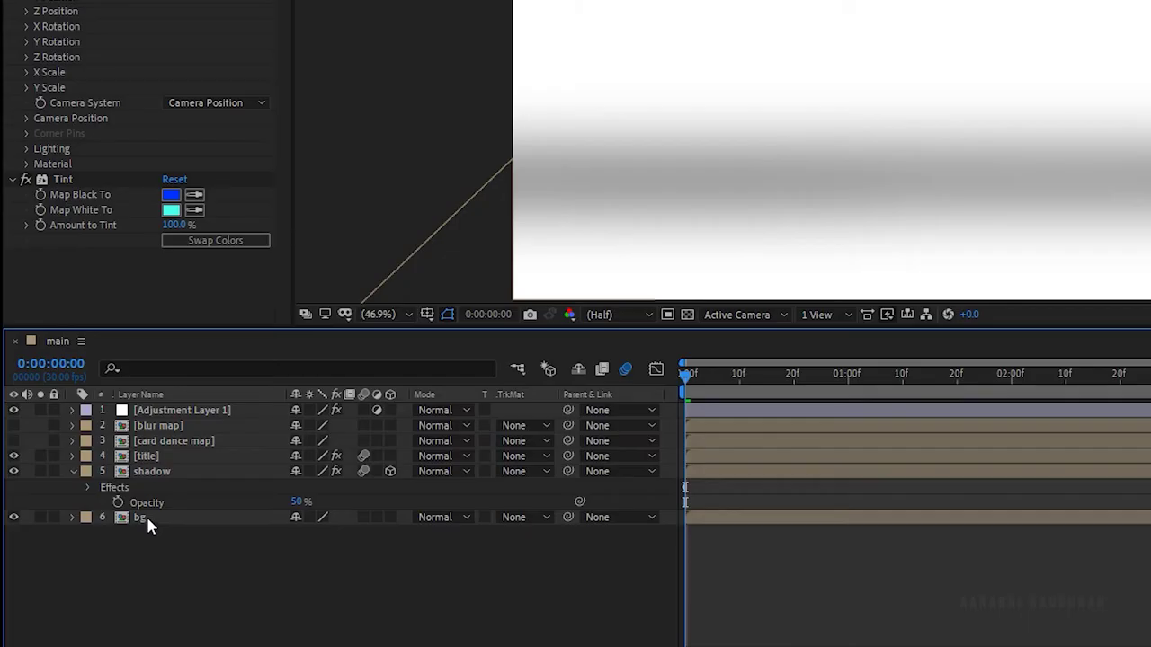
Open the bg pre-comp, find the Tint effect and apply it to White Solid 1.
{"action": "double_click", "coordinate": [145, 514]}
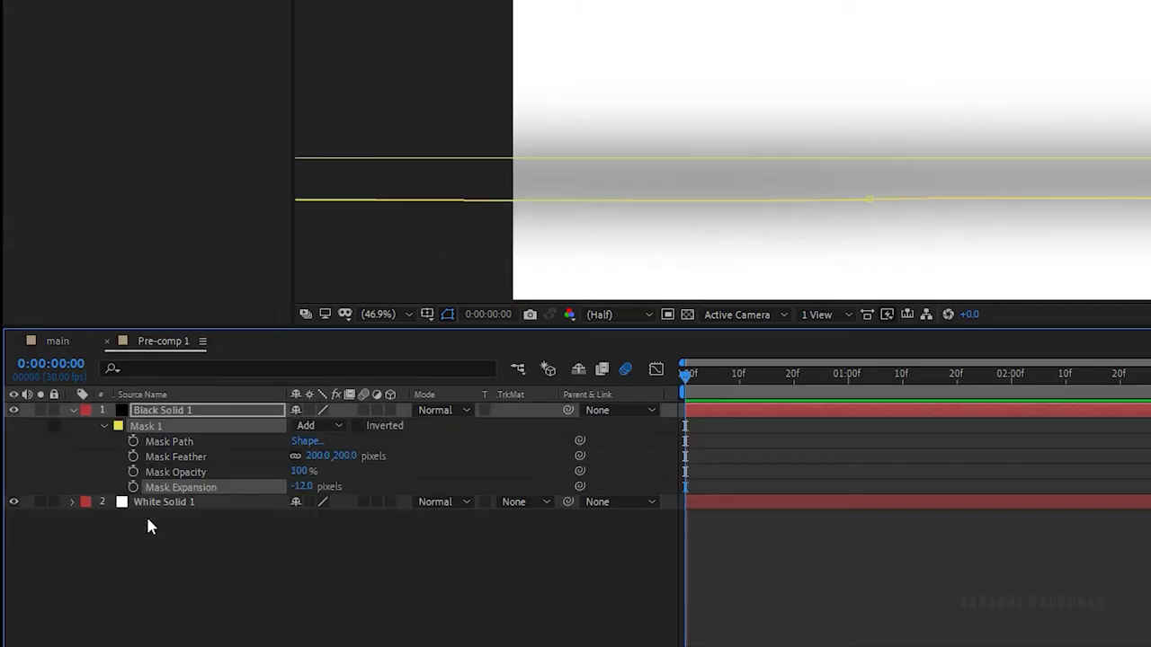
{"action": "left_click", "coordinate": [530, 611]}
{"action": "left_click", "coordinate": [953, 62]}
{"action": "type", "text": "tin"}
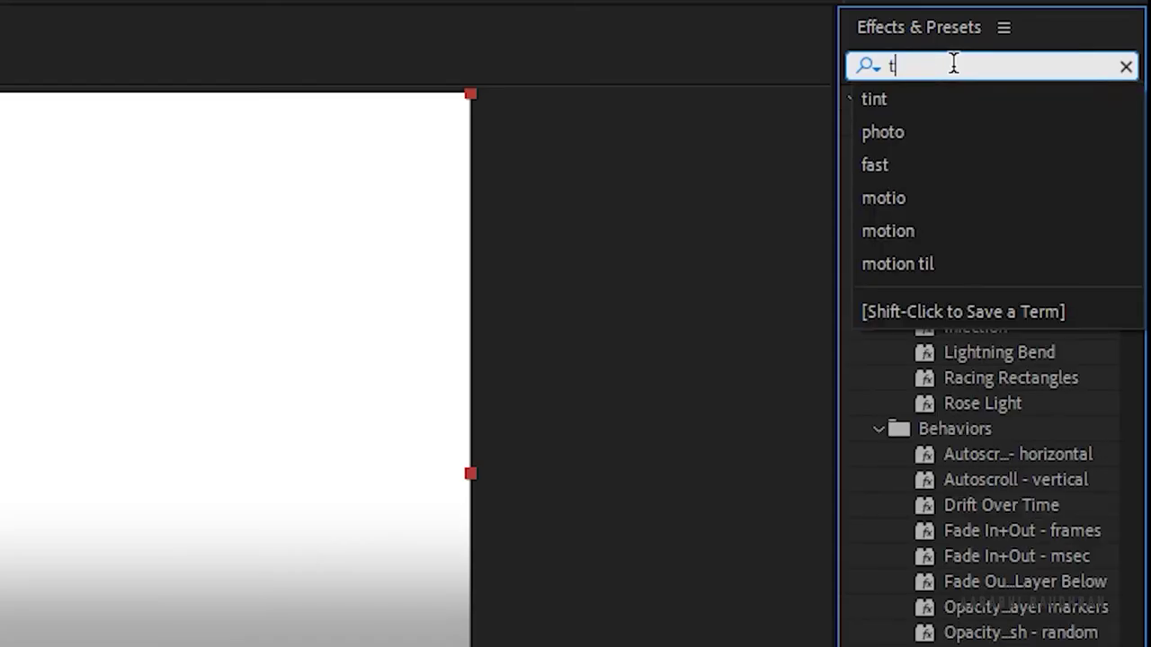
{"action": "type", "text": "t"}
{"action": "left_click_drag", "start_coordinate": [966, 199], "coordinate": [155, 494]}
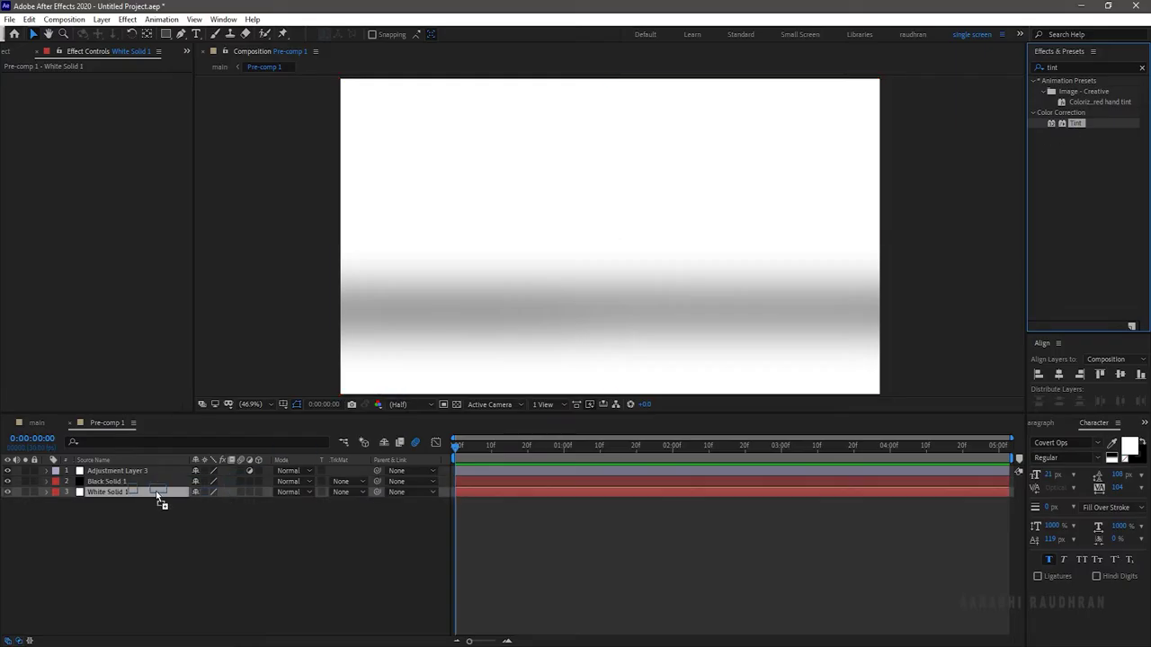
Set the White Solid 1 Tint to map white to a pale cyan.
{"action": "left_click", "coordinate": [112, 98]}
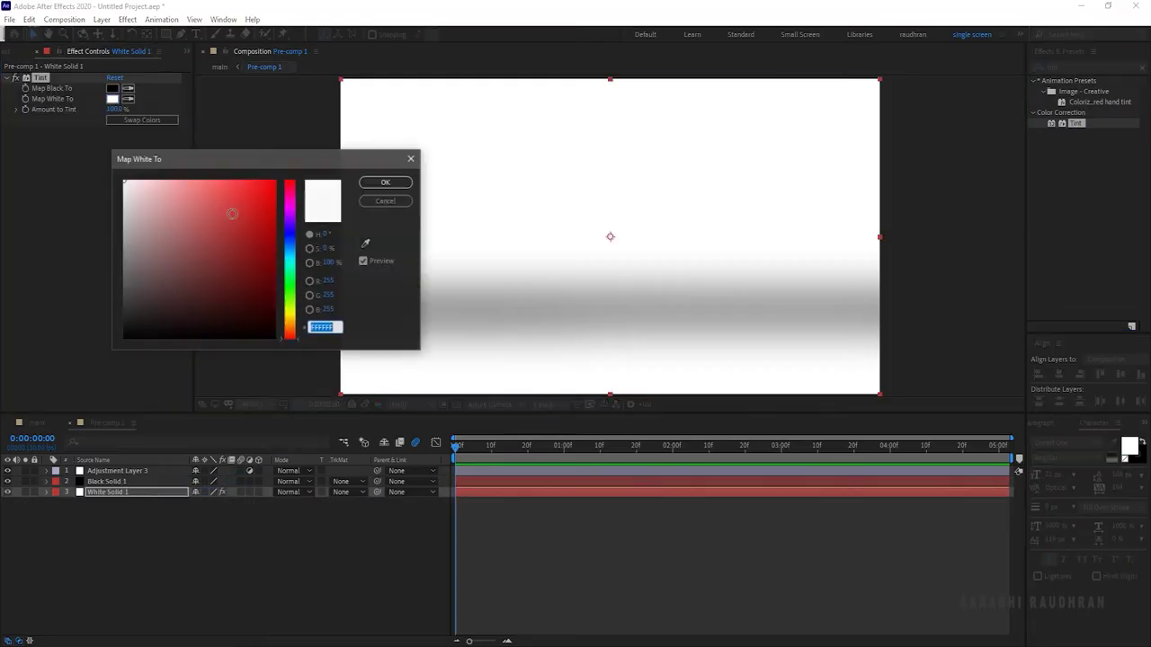
{"action": "left_click", "coordinate": [289, 258]}
{"action": "left_click", "coordinate": [227, 190]}
{"action": "left_click_drag", "start_coordinate": [227, 190], "coordinate": [174, 170]}
{"action": "left_click", "coordinate": [290, 255]}
{"action": "left_click", "coordinate": [385, 182]}
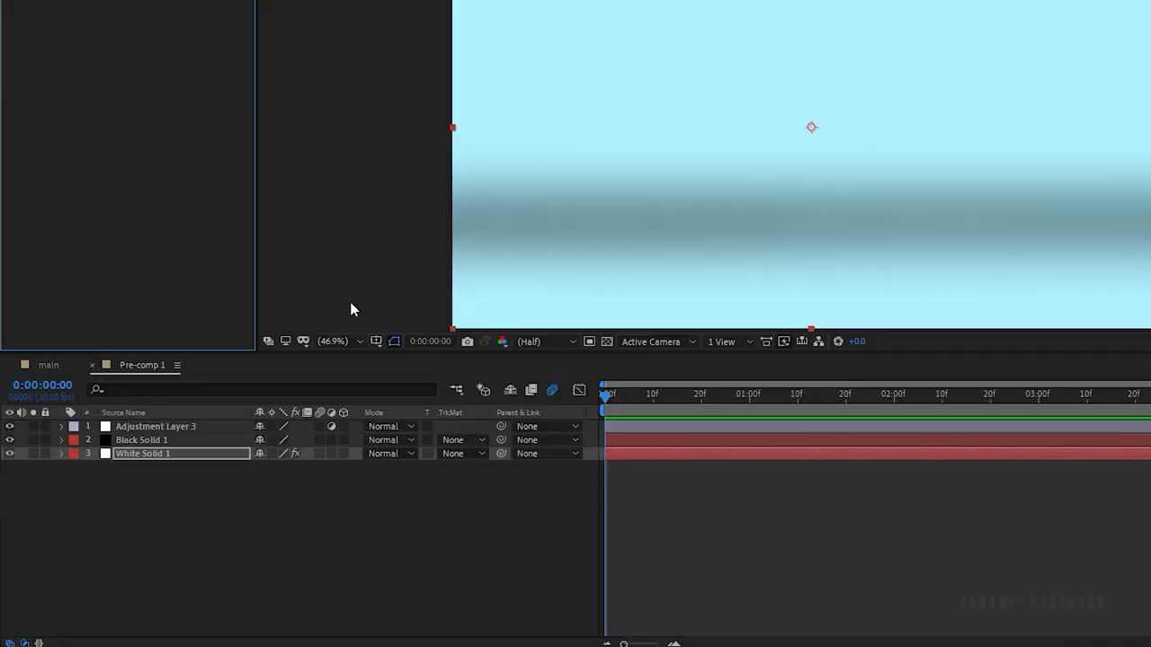
Return to the main composition and add a new adjustment layer.
{"action": "left_click", "coordinate": [47, 367]}
{"action": "right_click", "coordinate": [216, 582]}
{"action": "mouse_move", "coordinate": [403, 398]}
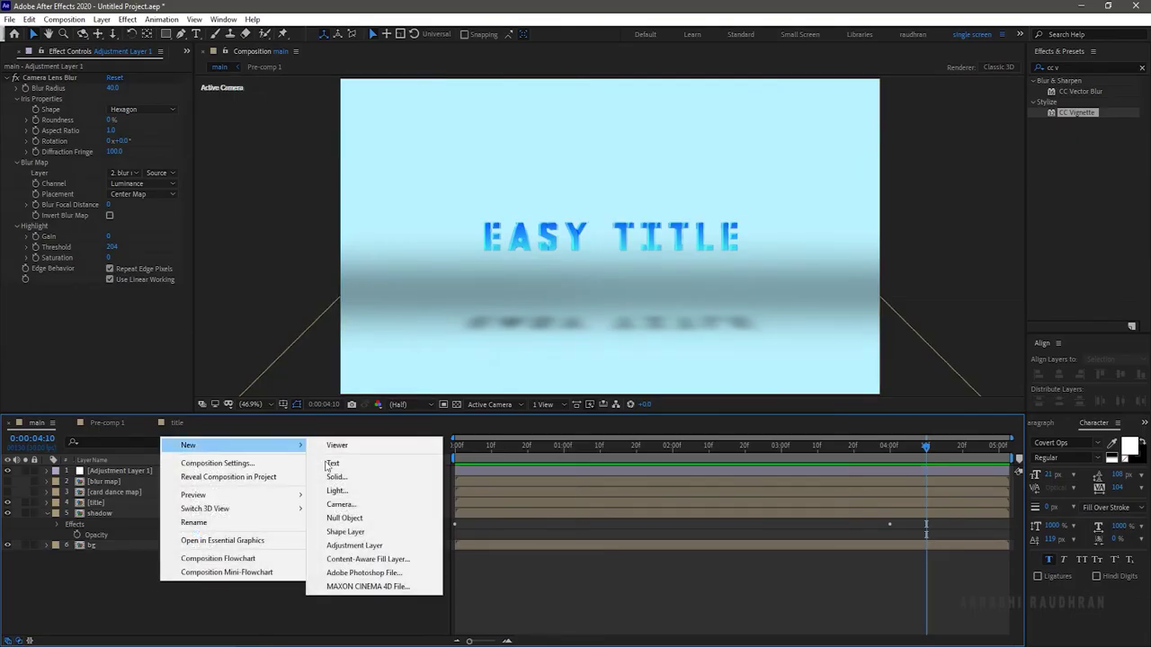
{"action": "left_click", "coordinate": [354, 545]}
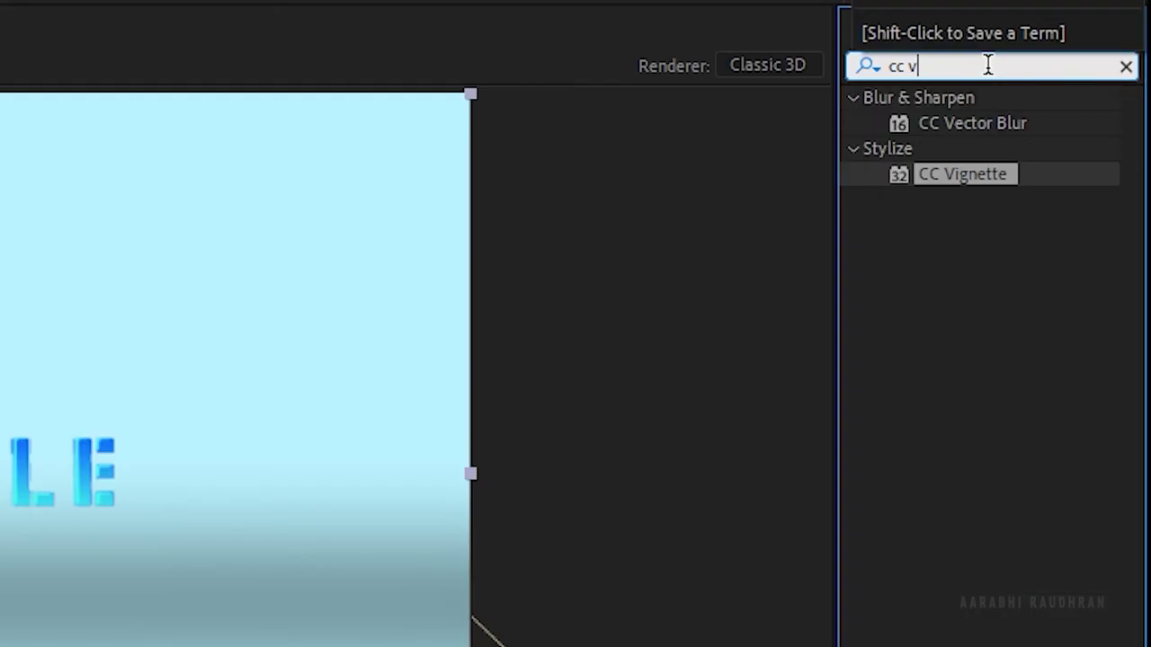
Apply CC Vignette to the new adjustment layer with Amount 109 and Angle of View 46.3.
{"action": "type", "text": "v"}
{"action": "left_click_drag", "start_coordinate": [985, 171], "coordinate": [151, 468]}
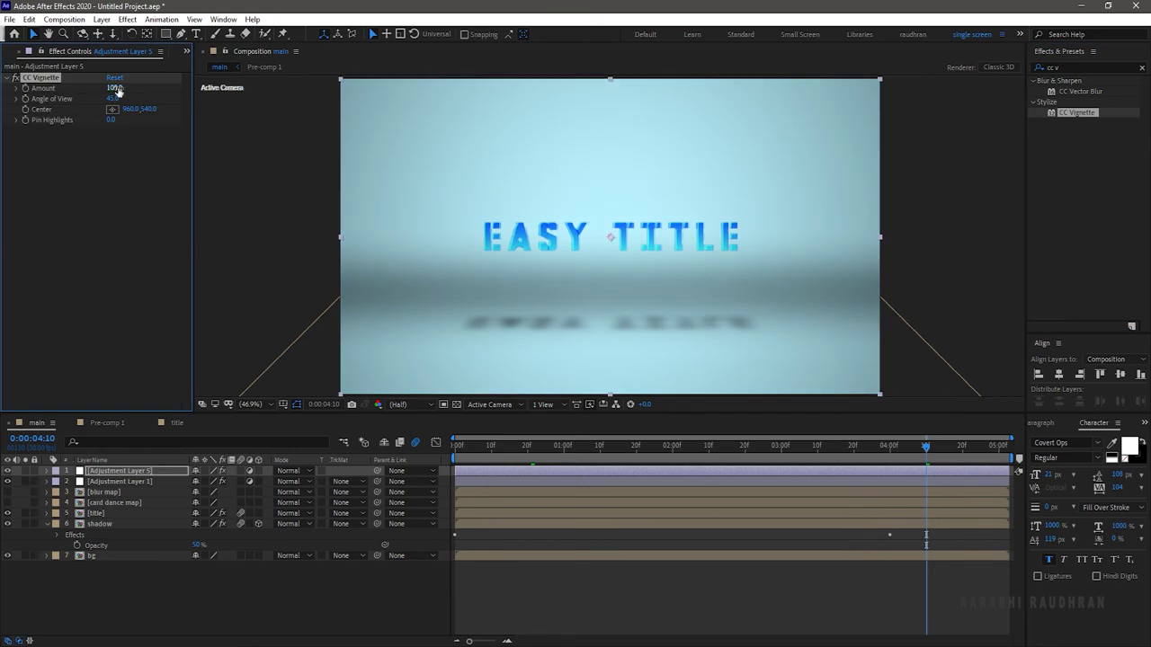
{"action": "left_click_drag", "start_coordinate": [123, 89], "coordinate": [115, 99]}
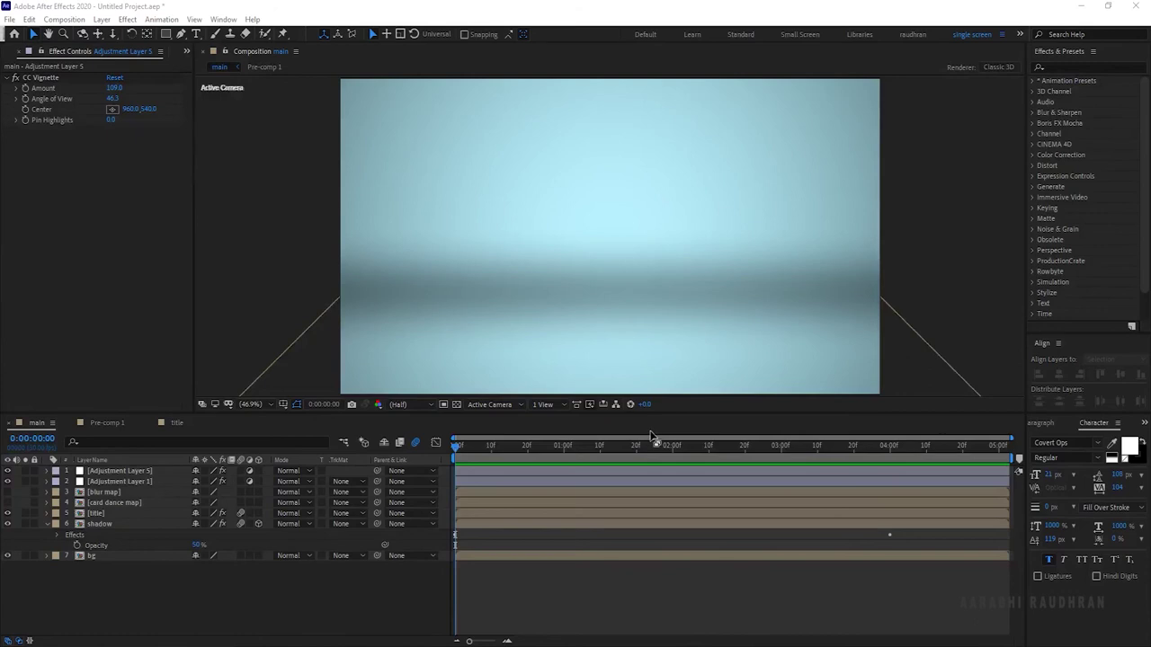
Create a black solid named "lens flare" in the main composition.
{"action": "right_click", "coordinate": [195, 585]}
{"action": "mouse_move", "coordinate": [249, 451]}
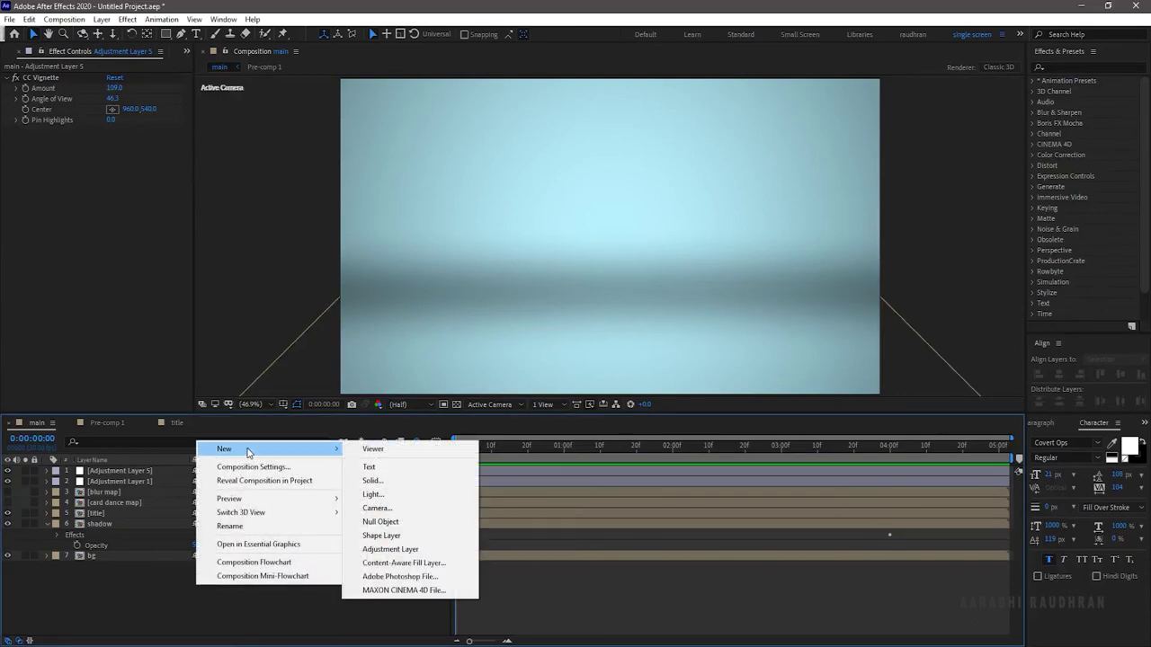
{"action": "left_click", "coordinate": [371, 480]}
{"action": "type", "text": "lens flare"}
{"action": "key", "text": "Return"}
Find the Lens Flare effect and apply it to the lens flare solid.
{"action": "left_click", "coordinate": [1048, 66]}
{"action": "type", "text": "le"}
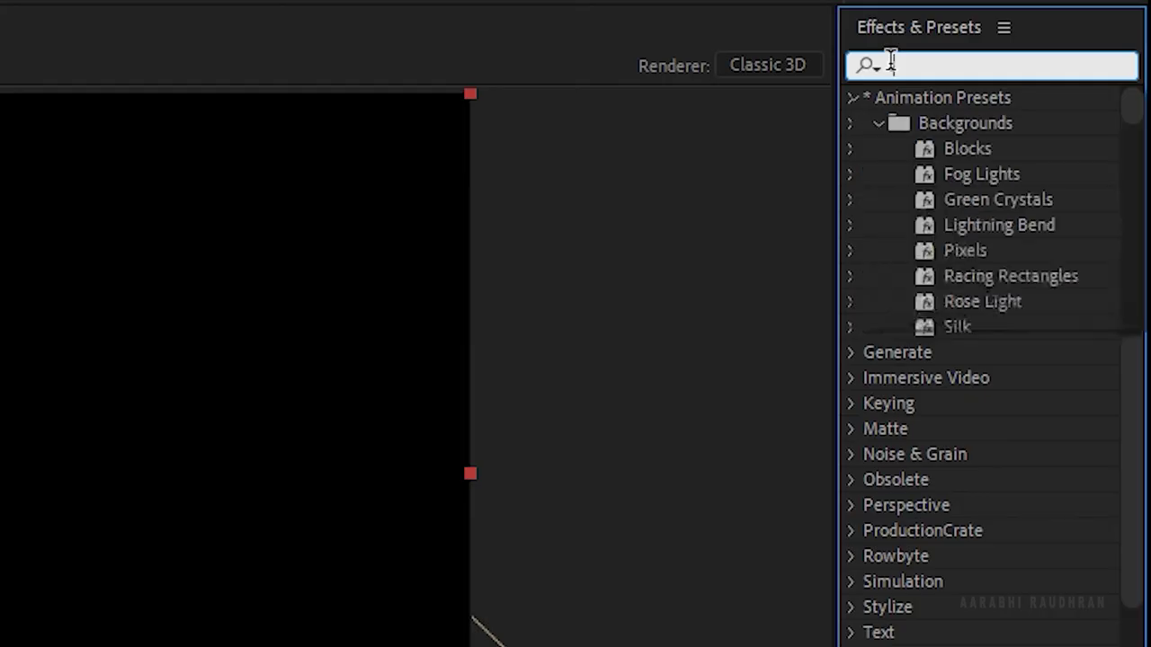
{"action": "type", "text": "ns fl"}
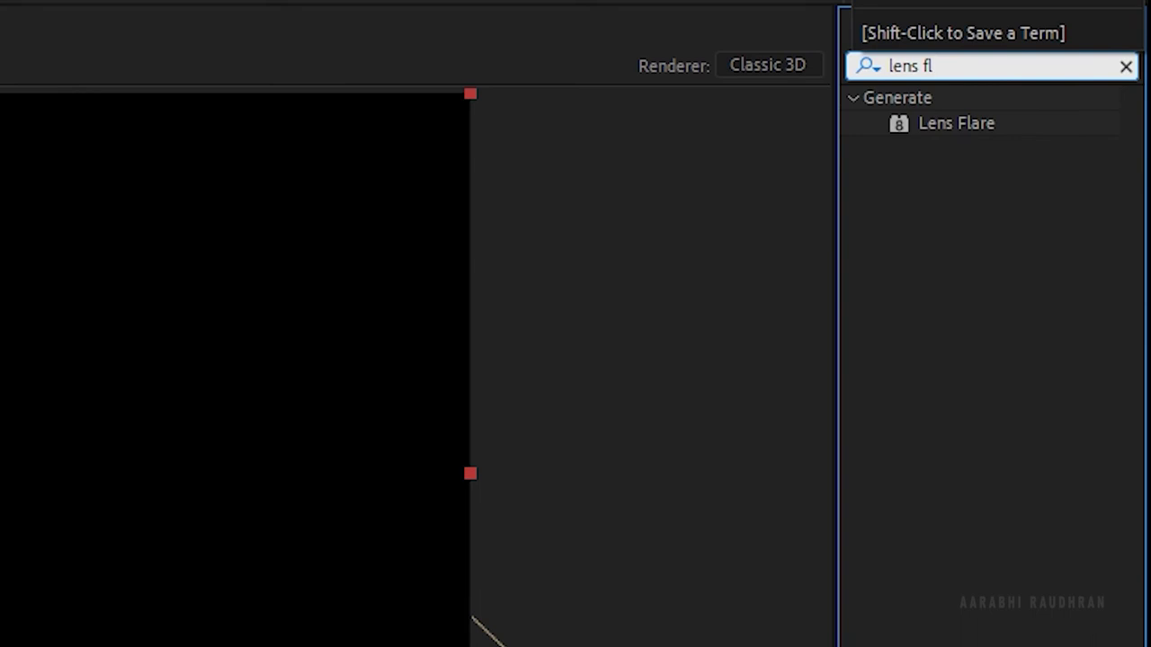
{"action": "left_click_drag", "start_coordinate": [955, 123], "coordinate": [729, 213]}
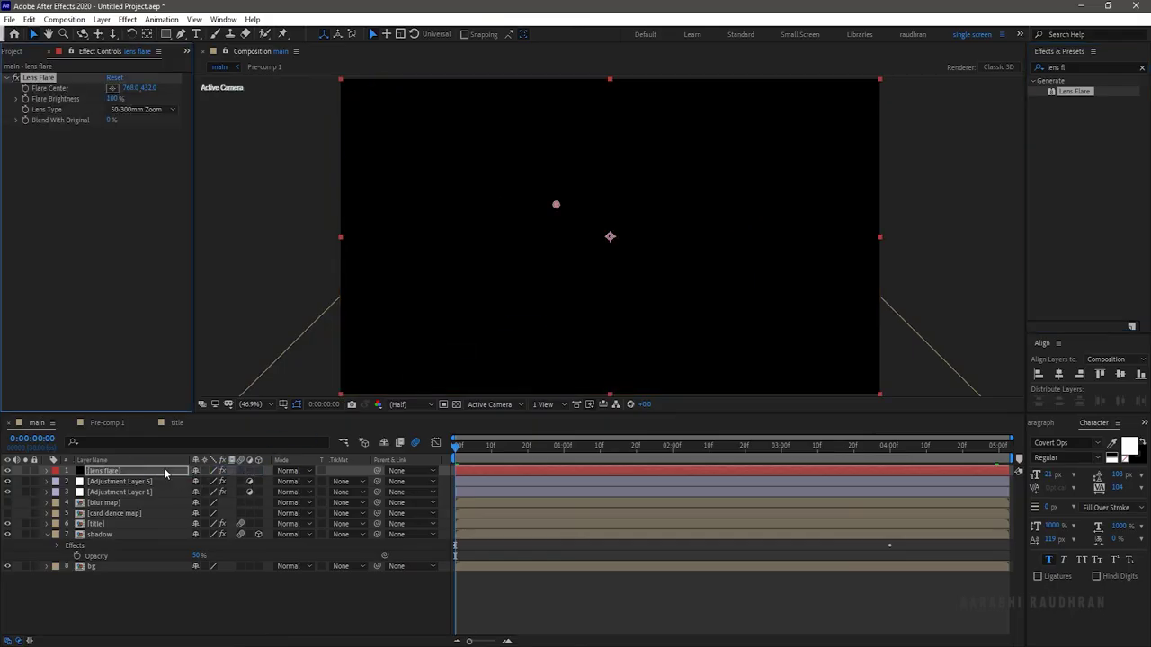
Place the Flare Center just beyond the frame's left edge at about -55.5, 742.8 and keyframe it at 0:00:00:00.
{"action": "left_click", "coordinate": [112, 88]}
{"action": "left_click", "coordinate": [327, 325]}
{"action": "left_click_drag", "start_coordinate": [328, 324], "coordinate": [326, 297]}
{"action": "left_click", "coordinate": [25, 88]}
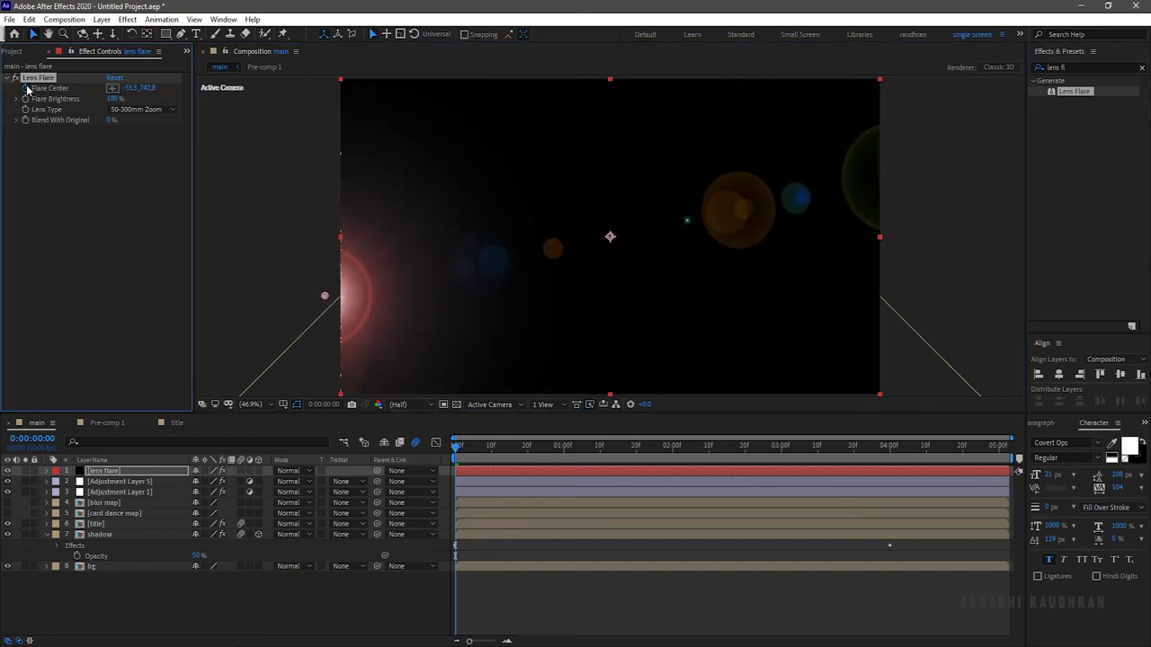
At the composition's end, keyframe the Flare Center just beyond the frame's right edge at about 1953, 426.9.
{"action": "key", "text": "End"}
{"action": "left_click", "coordinate": [112, 87]}
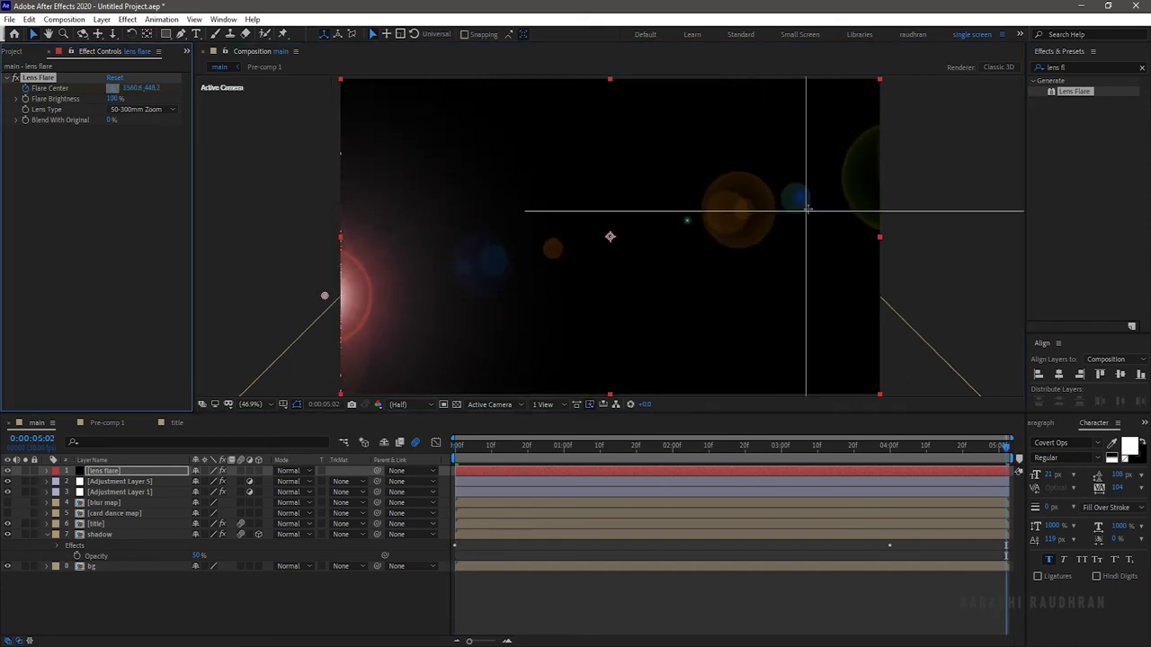
{"action": "left_click", "coordinate": [889, 207]}
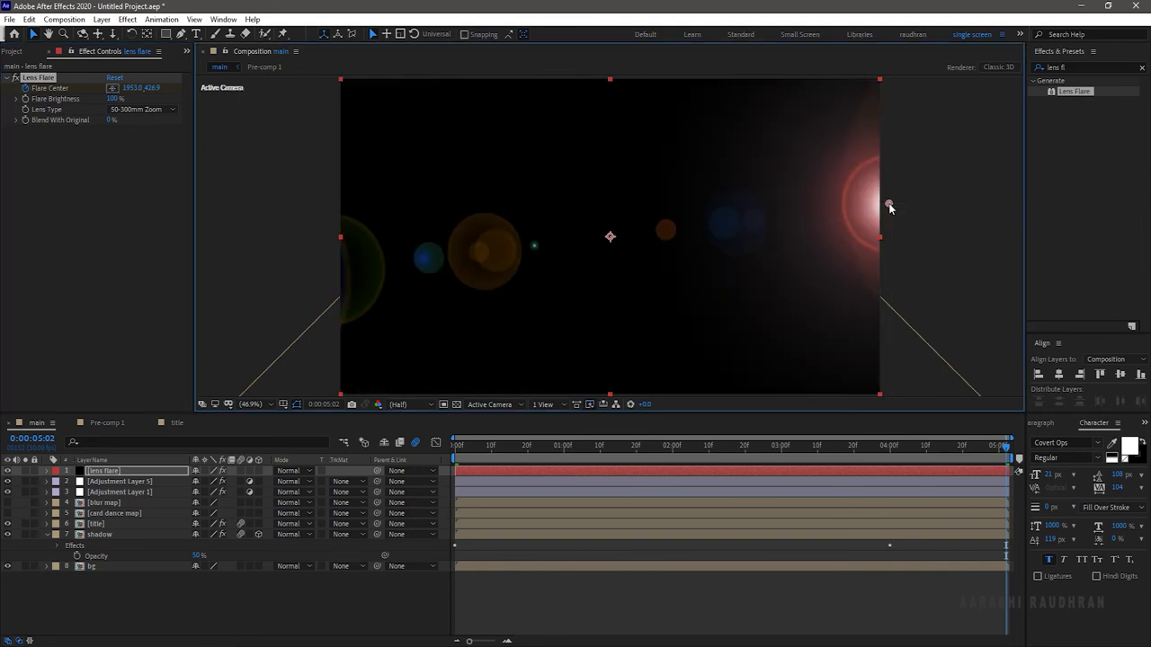
Set the lens flare layer's blending mode to Add.
{"action": "key", "text": "ctrl+5"}
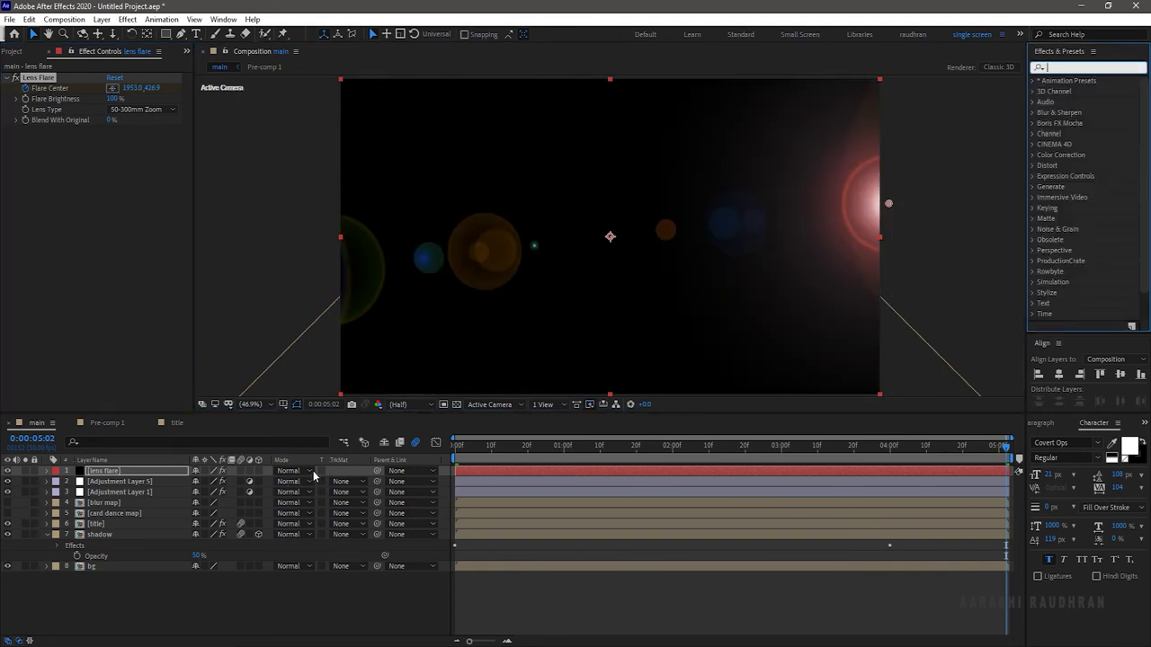
{"action": "left_click", "coordinate": [279, 471]}
{"action": "left_click", "coordinate": [354, 232]}
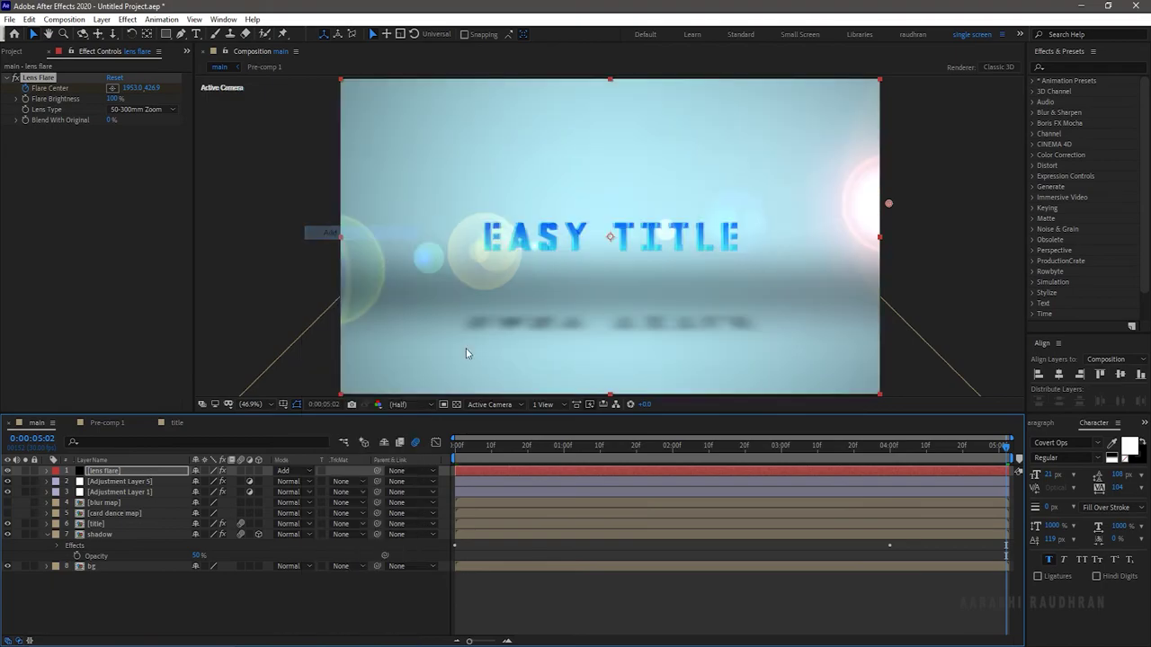
Find the Tint effect and apply it below Lens Flare on the lens flare layer.
{"action": "left_click", "coordinate": [1064, 64]}
{"action": "type", "text": "tint"}
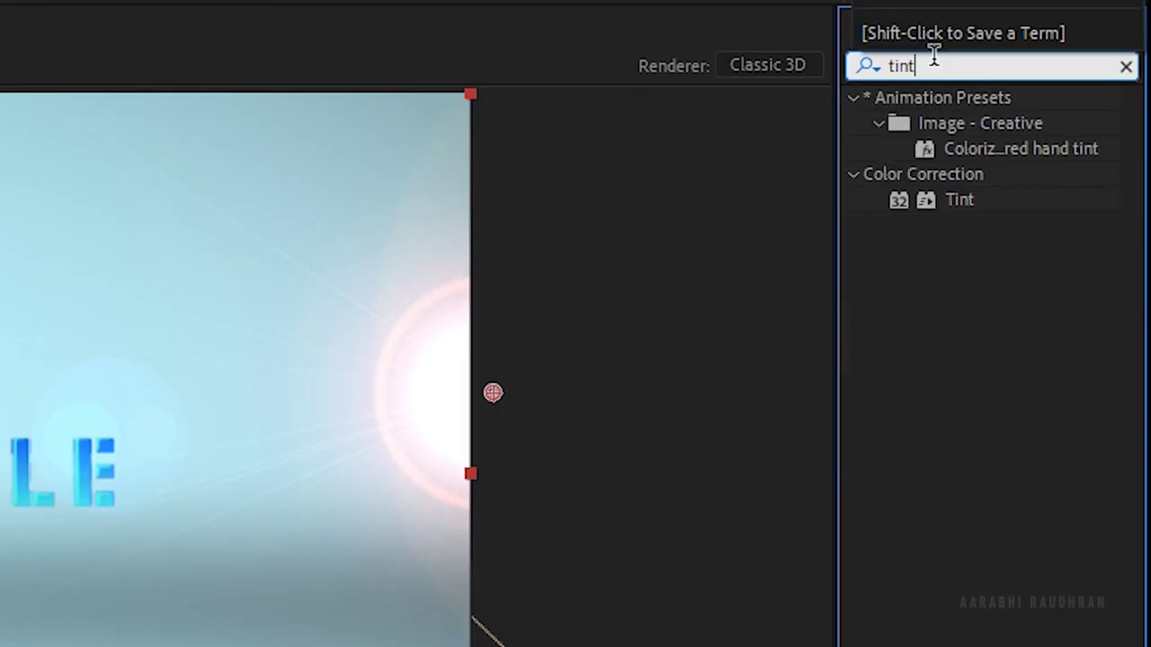
{"action": "double_click", "coordinate": [966, 199]}
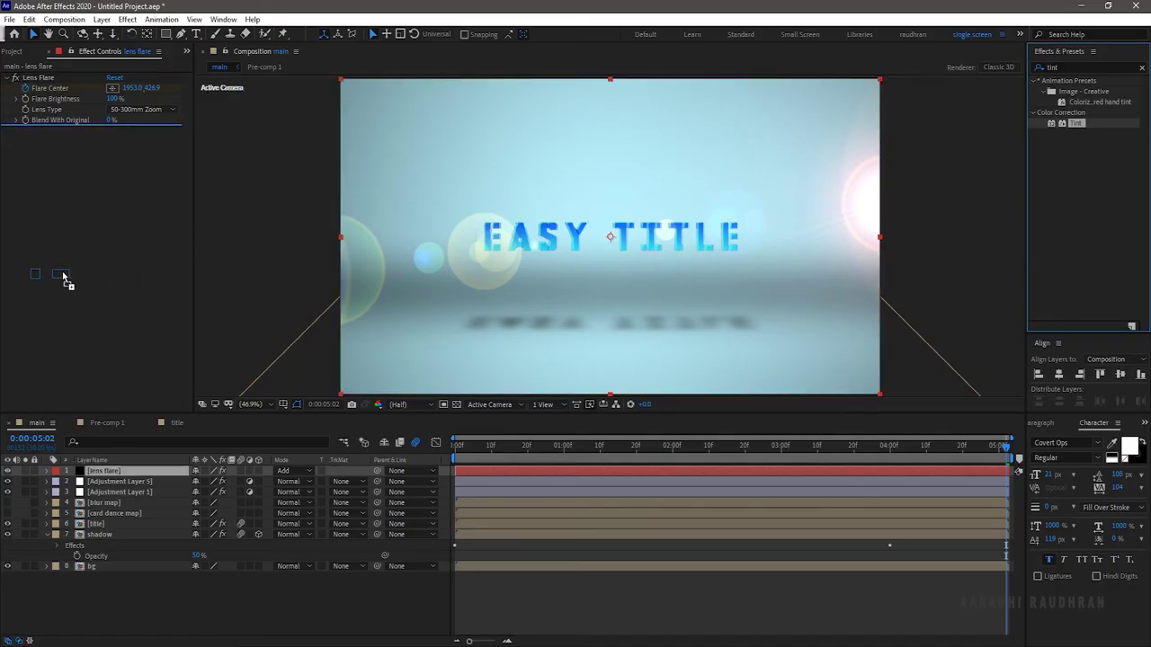
Set the lens flare's Tint to map white to the light cyan 9AF7FF.
{"action": "left_click", "coordinate": [111, 151]}
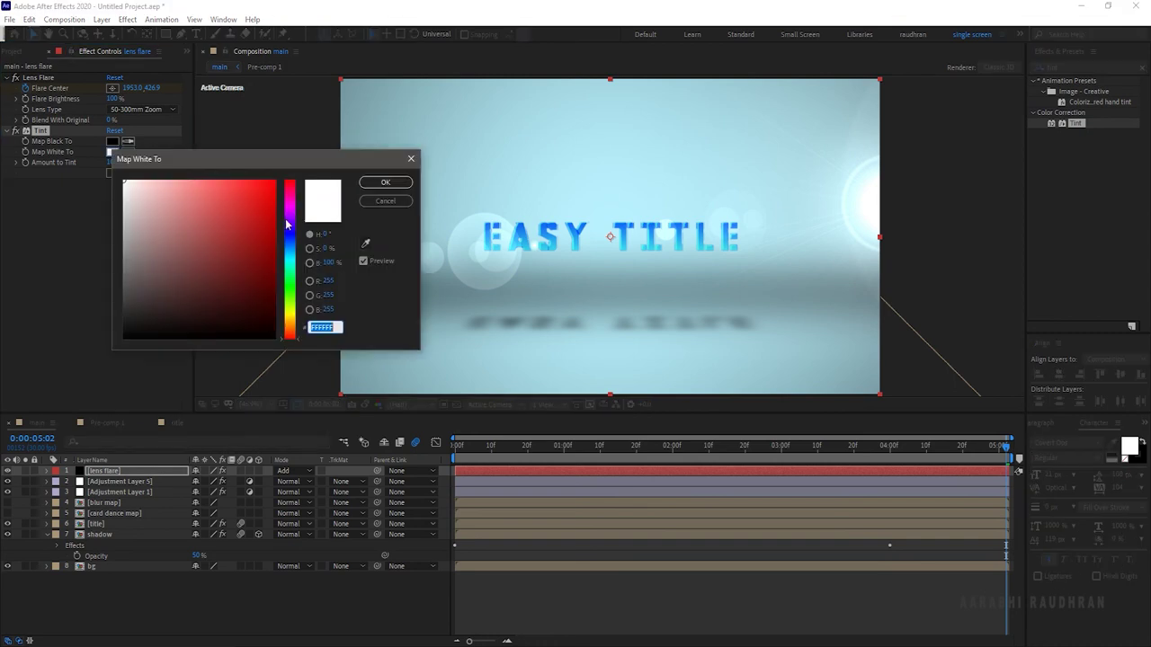
{"action": "left_click", "coordinate": [289, 259]}
{"action": "mouse_move", "coordinate": [202, 193]}
{"action": "left_mouse_down"}
{"action": "mouse_move", "coordinate": [199, 177]}
{"action": "mouse_move", "coordinate": [184, 181]}
{"action": "left_mouse_up"}
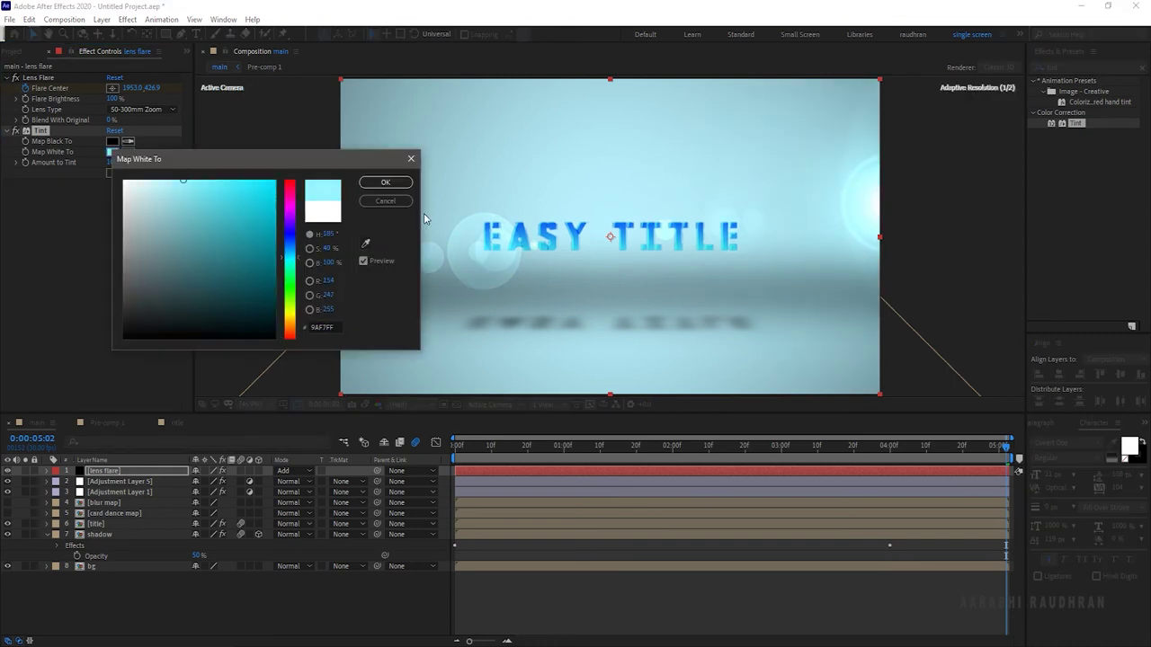
{"action": "left_click", "coordinate": [383, 184]}
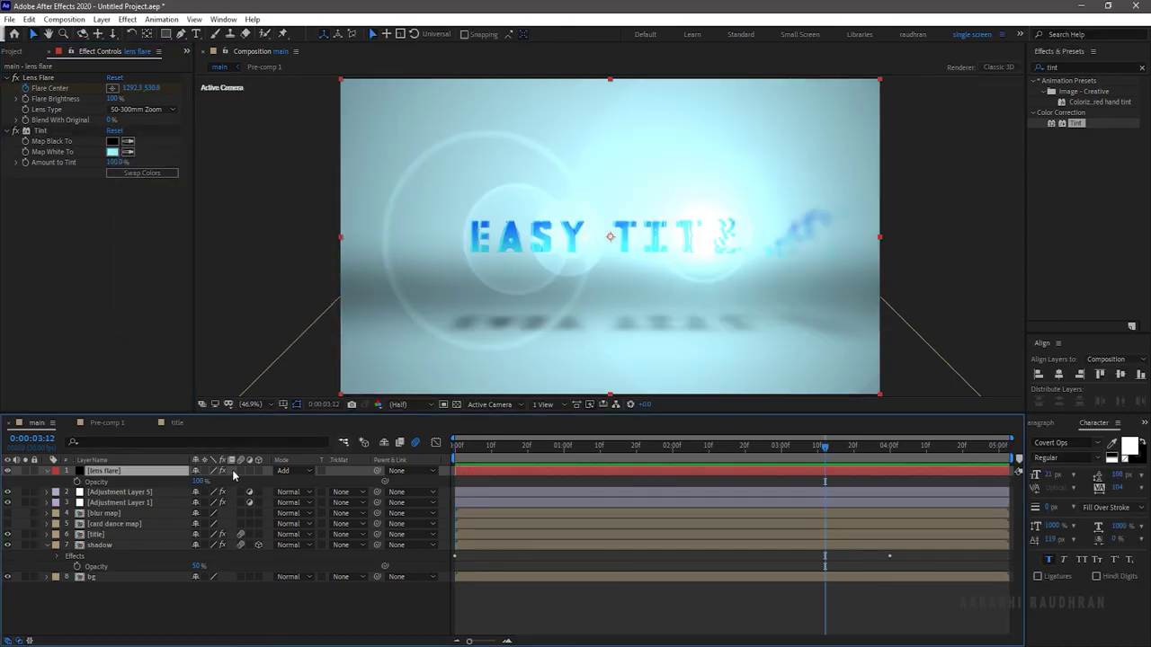
Set the lens flare layer's opacity to 50% and duplicate the layer.
{"action": "left_click", "coordinate": [198, 482]}
{"action": "type", "text": "50"}
{"action": "key", "text": "Return"}
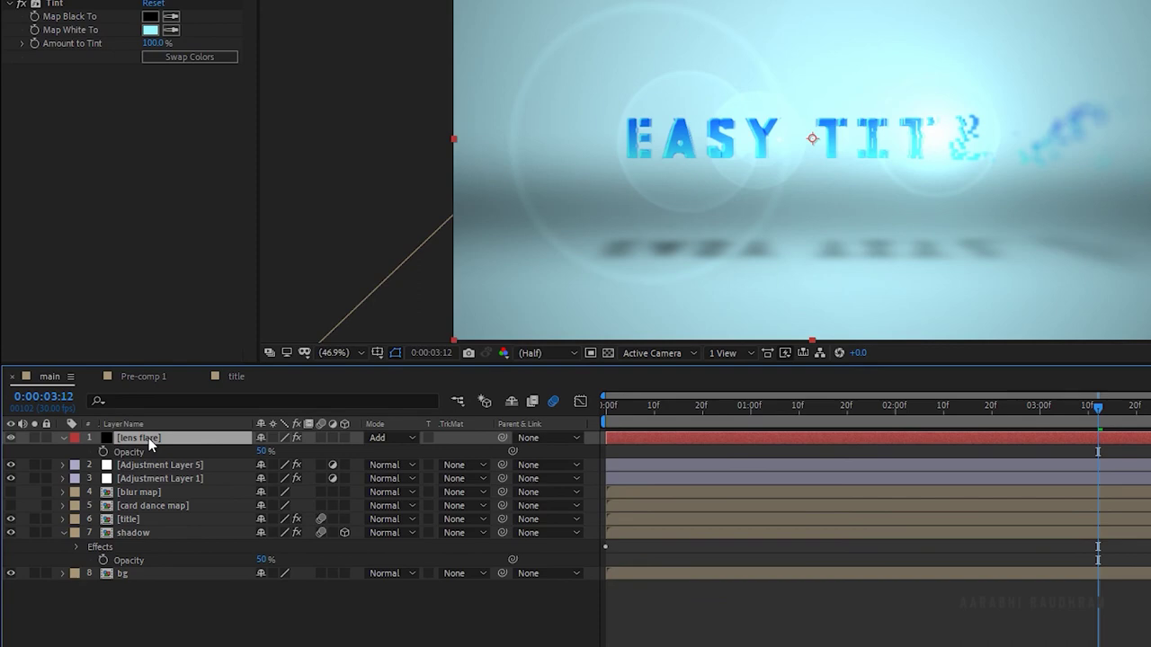
{"action": "key", "text": "ctrl+d"}
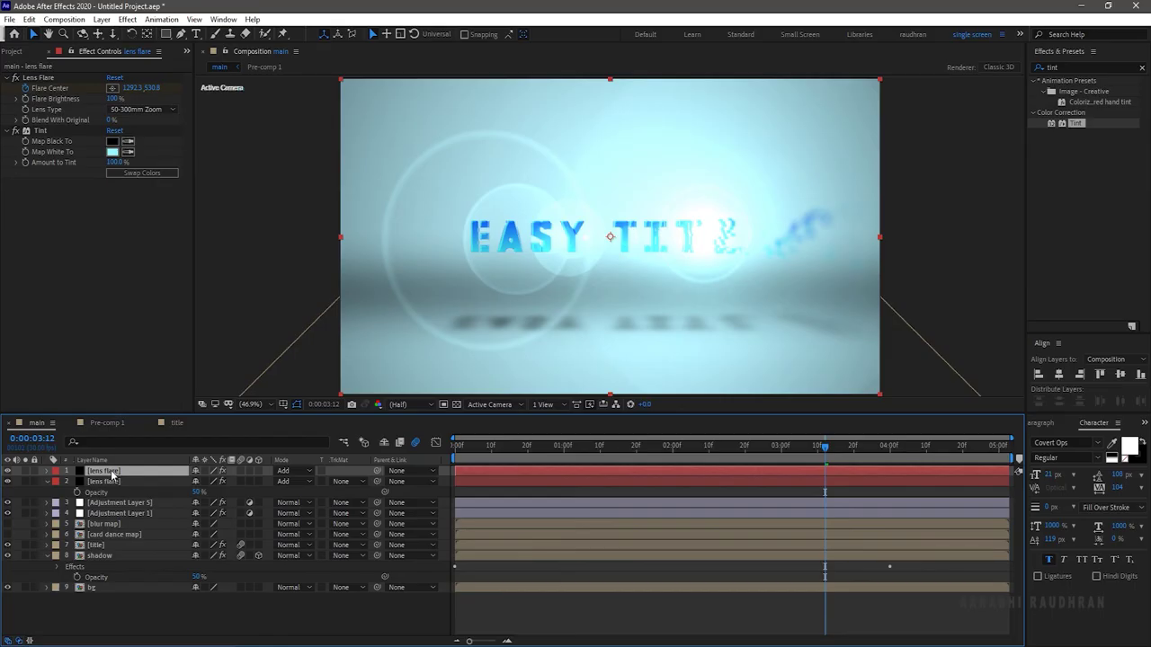
Change the duplicated lens flare's Lens Type to 35mm Prime.
{"action": "left_click", "coordinate": [141, 110]}
{"action": "left_click", "coordinate": [146, 137]}
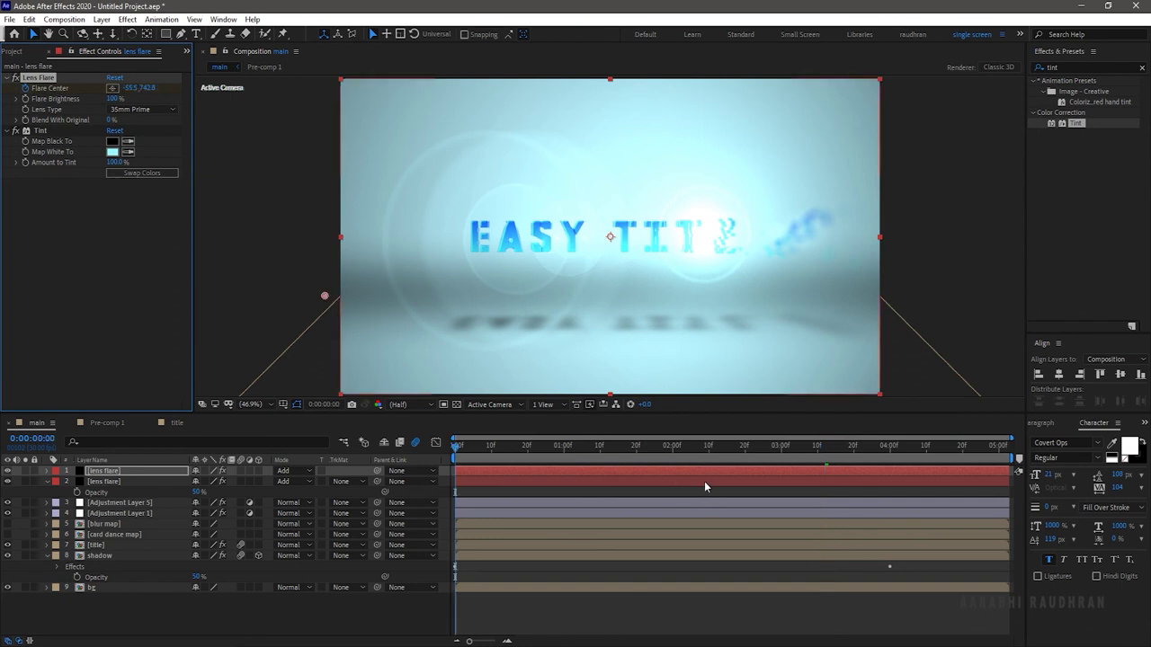
Reposition the duplicate's Flare Center keyframes, starting near the frame's lower-left corner and ending beyond its upper-right edge at about 2119, 123 at 0:00:05:02.
{"action": "key", "text": "Home"}
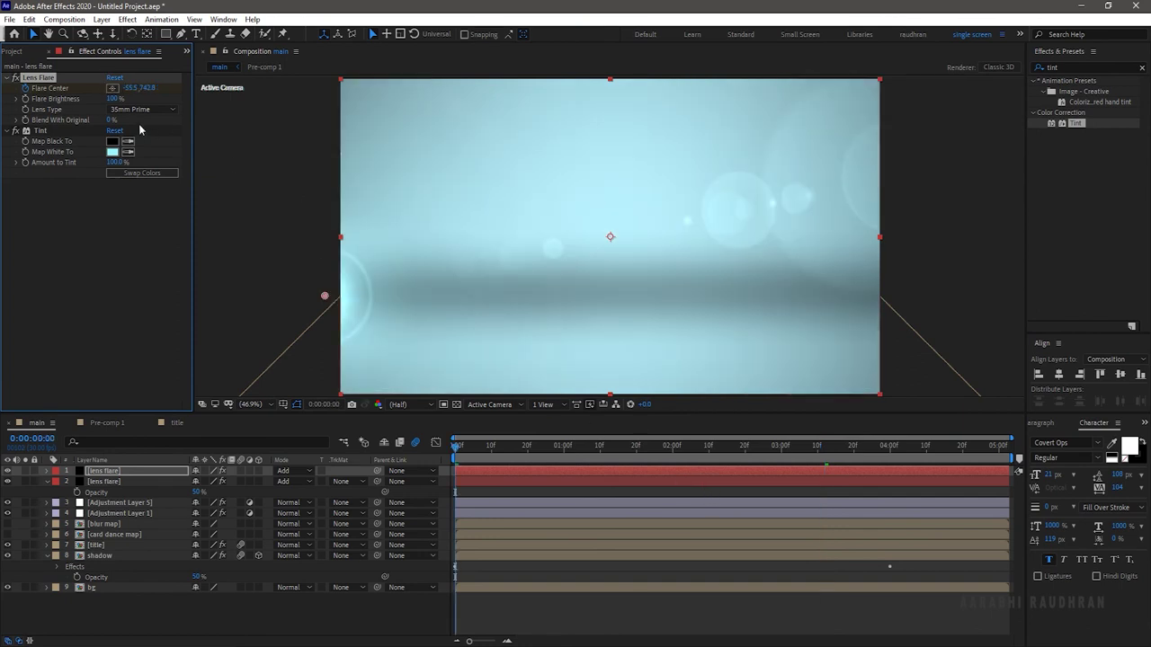
{"action": "left_click", "coordinate": [113, 87]}
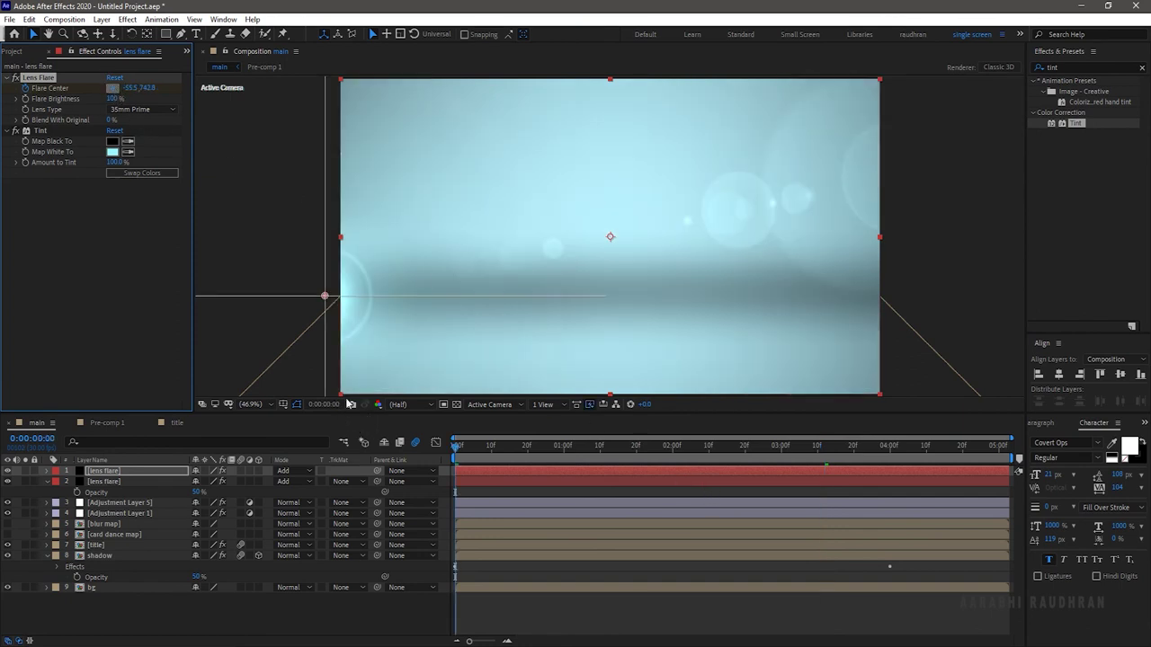
{"action": "left_click", "coordinate": [360, 379]}
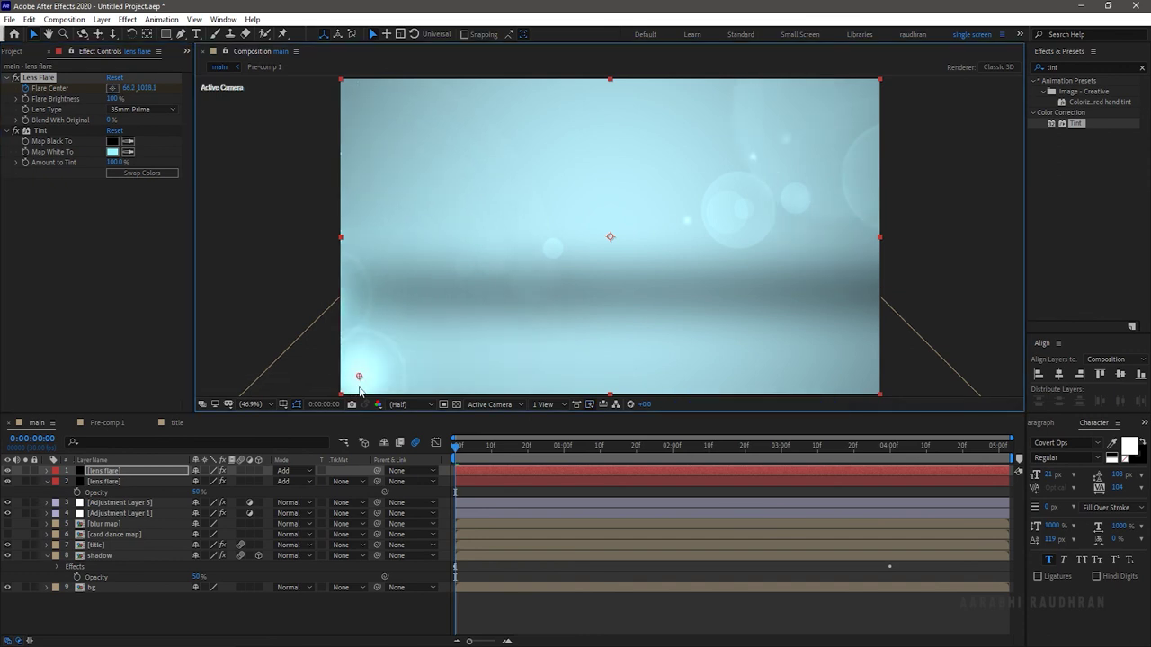
{"action": "left_click_drag", "start_coordinate": [360, 415], "coordinate": [360, 416]}
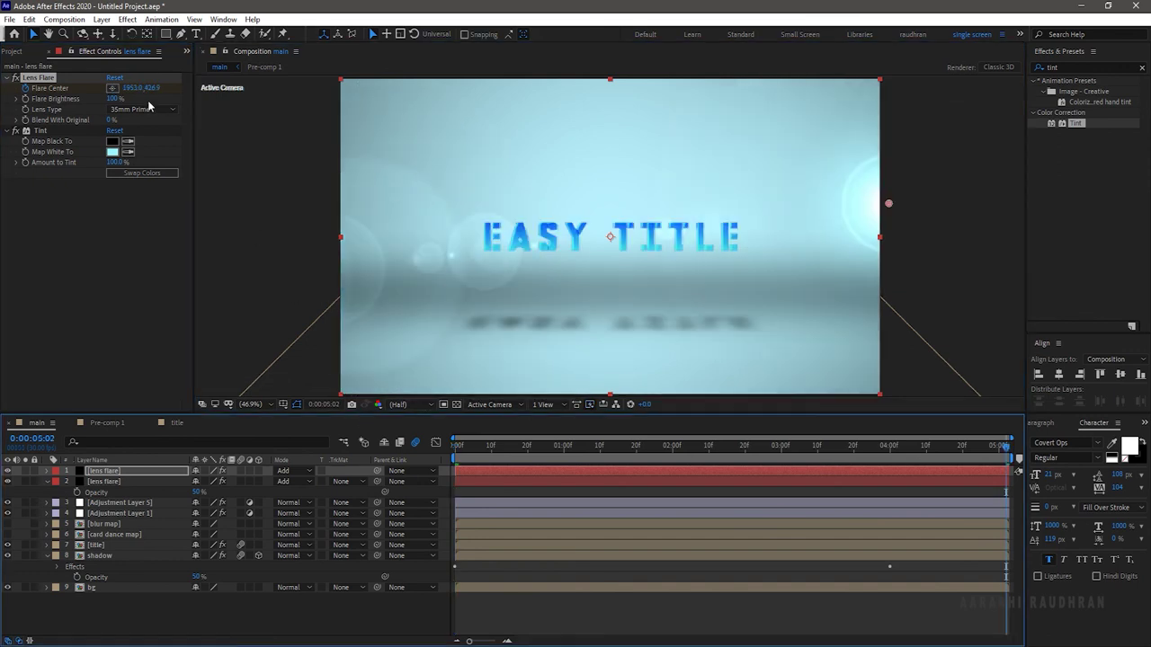
{"action": "left_click", "coordinate": [112, 88]}
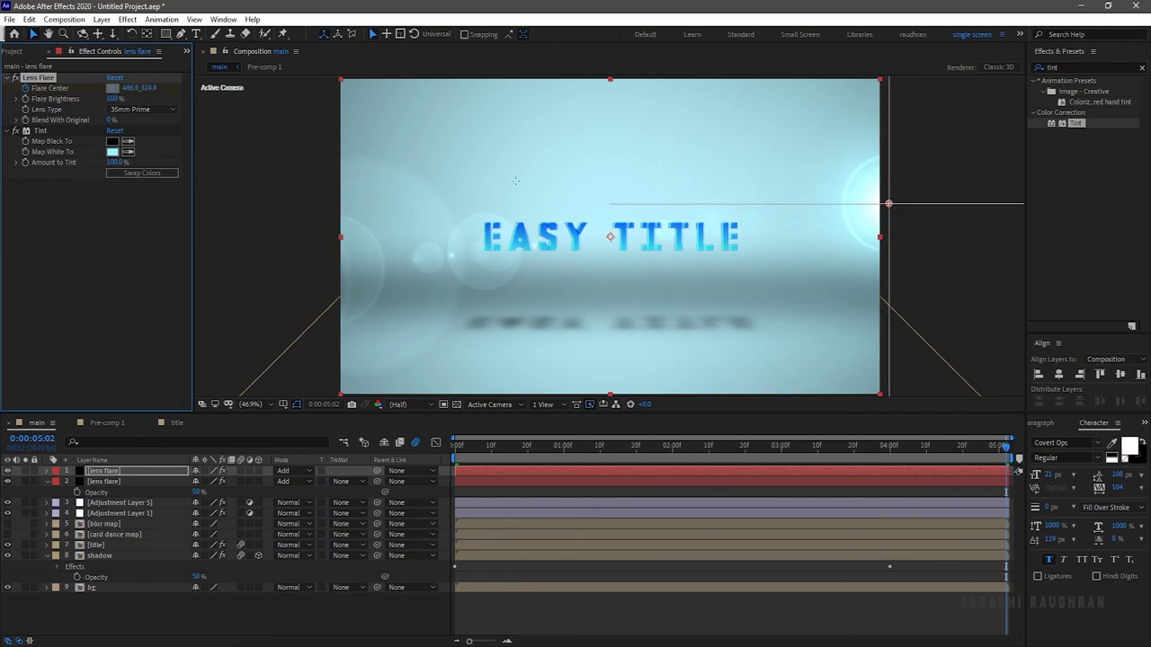
{"action": "left_click", "coordinate": [938, 126]}
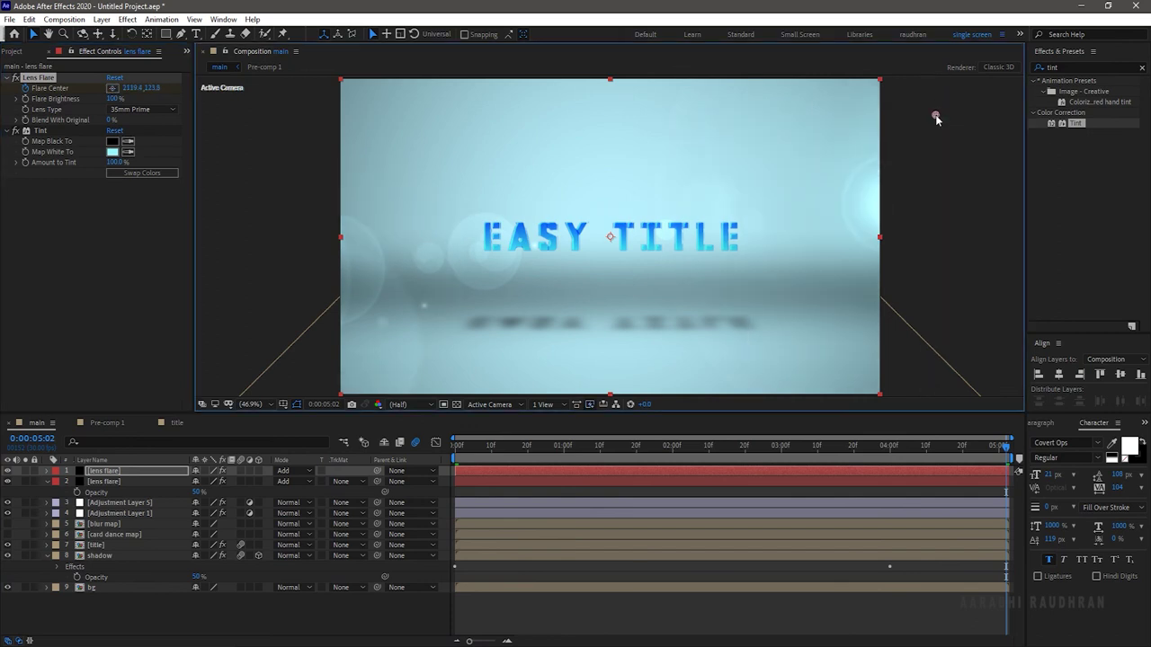